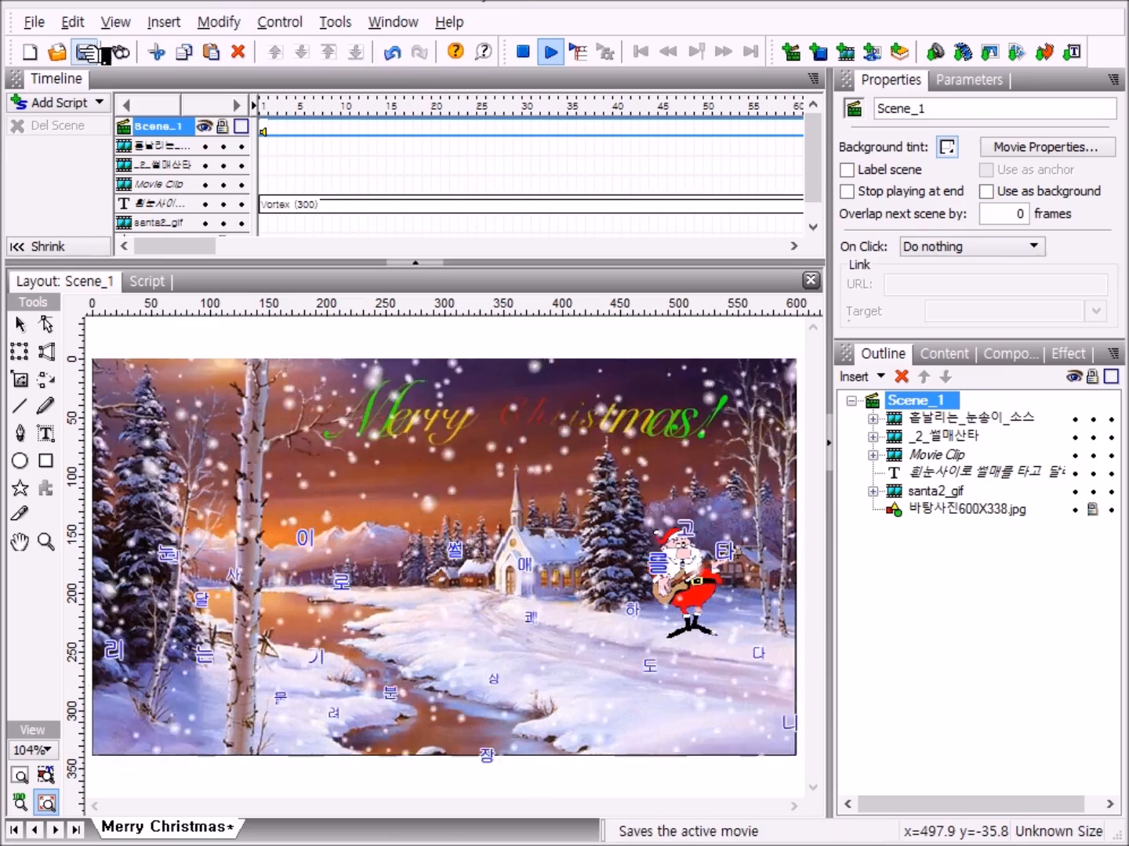
Step: Create a new movie and reset the workspace to the default layout
{"action": "left_click", "coordinate": [39, 49]}
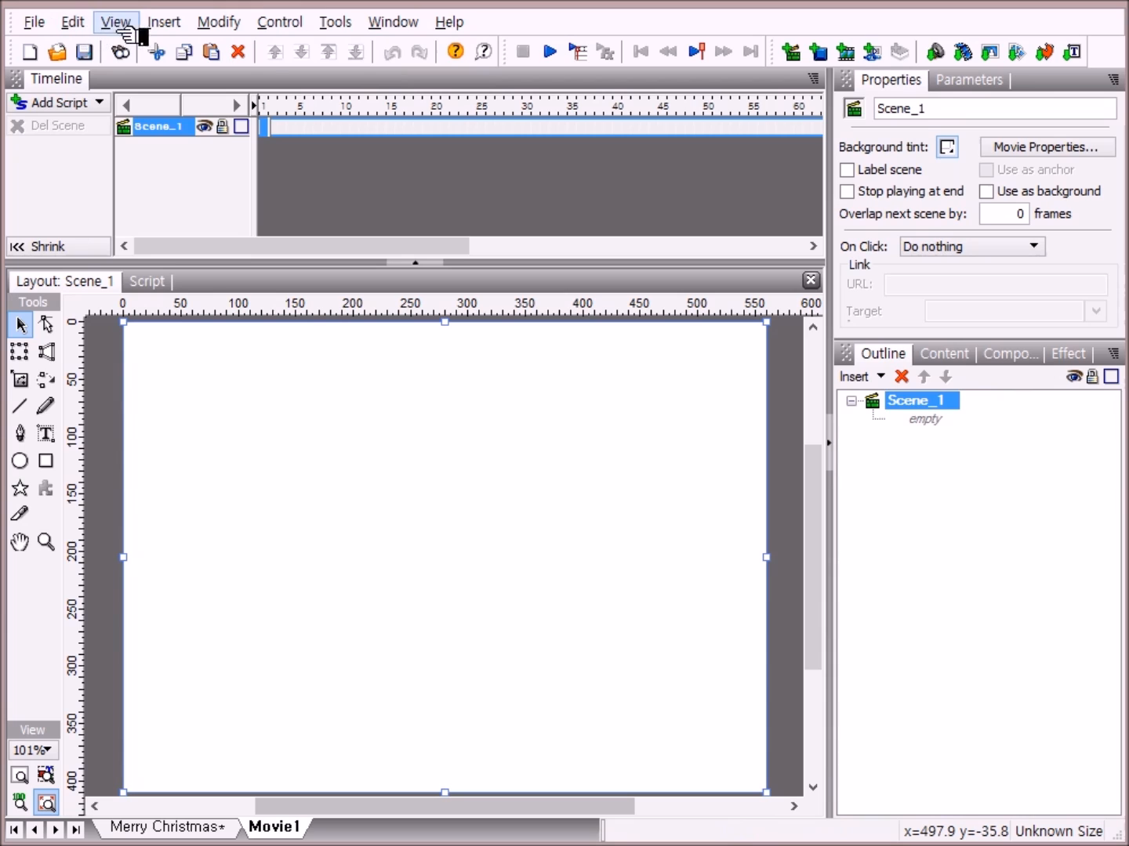
{"action": "left_click", "coordinate": [423, 30]}
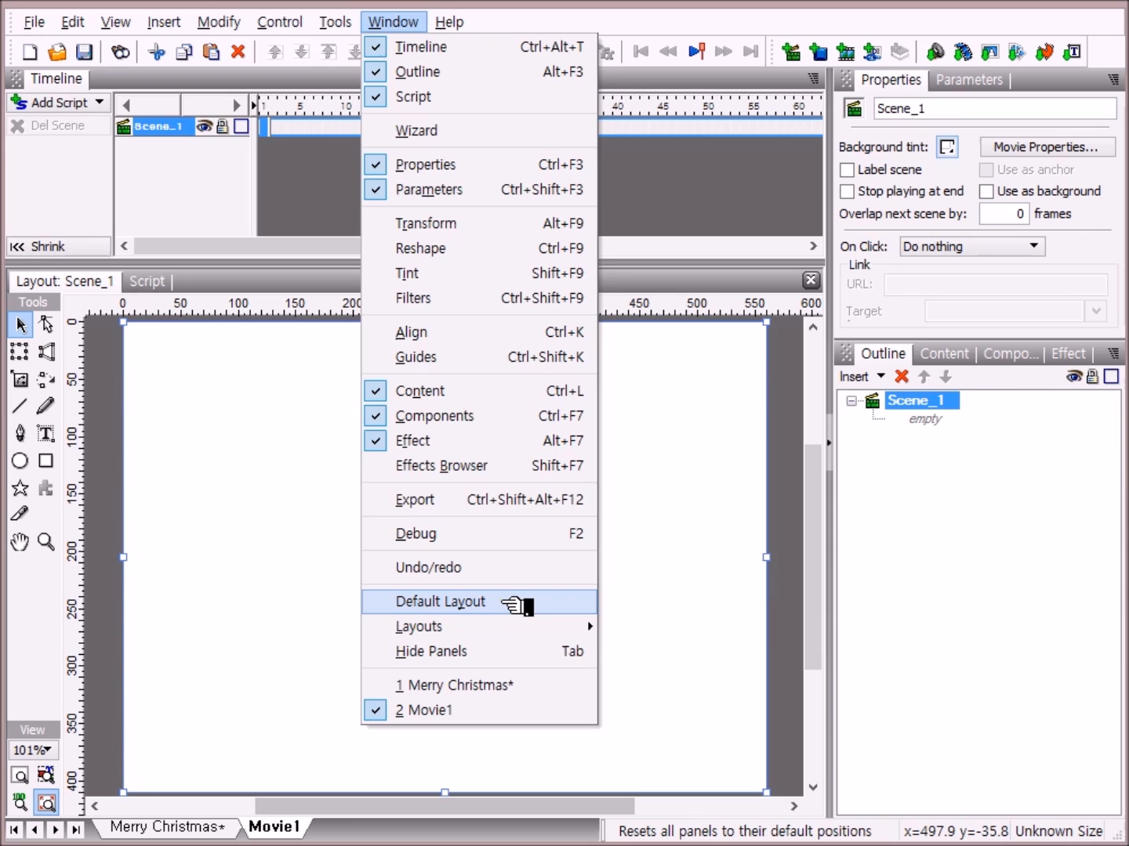
{"action": "left_click", "coordinate": [502, 602]}
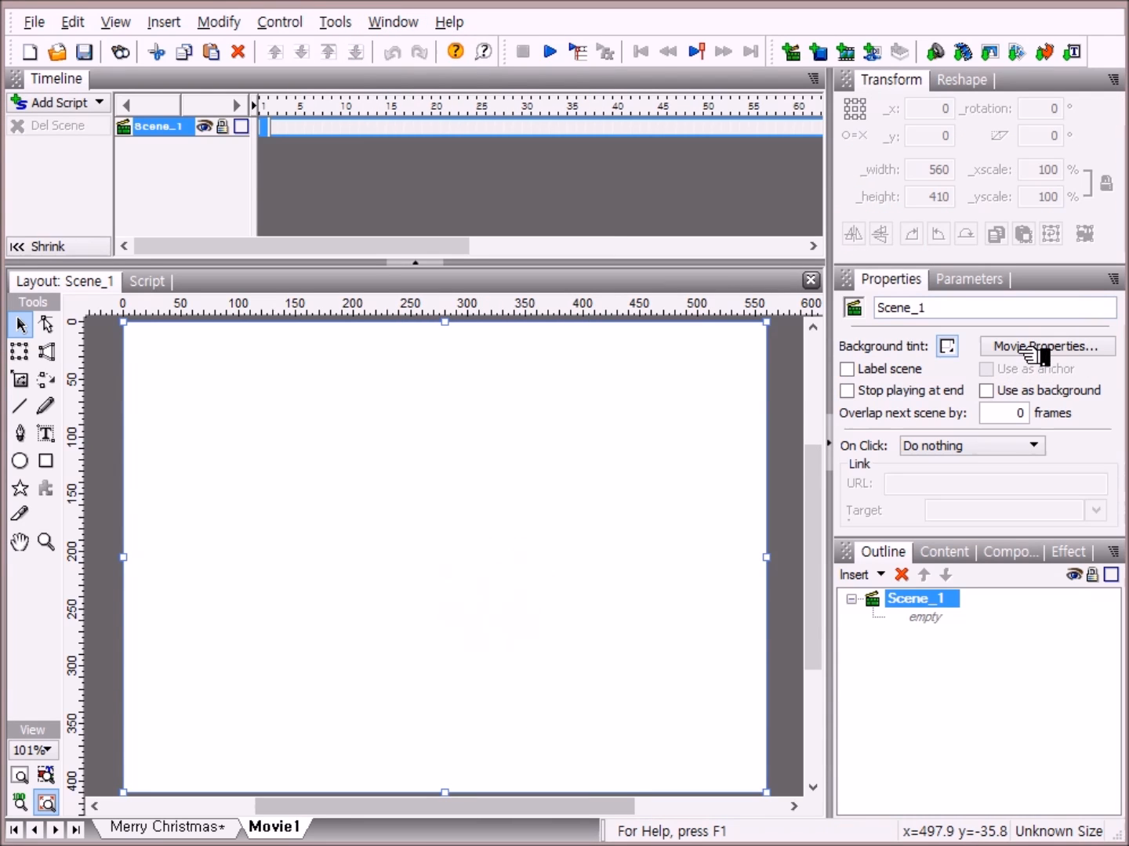
Step: Set the movie size to 600 pixels wide by 338 pixels high and fit the whole scene in the view
{"action": "left_click", "coordinate": [1085, 349]}
{"action": "left_click_drag", "start_coordinate": [611, 312], "coordinate": [530, 371]}
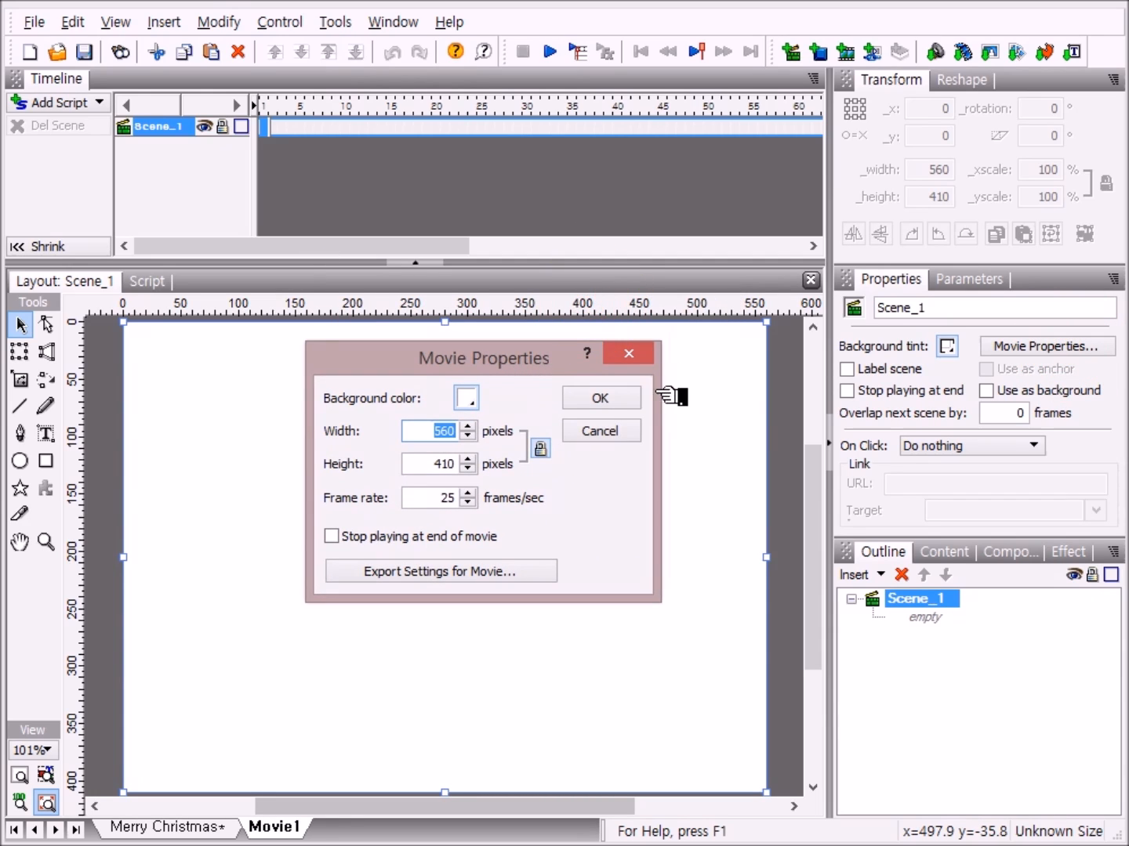
{"action": "type", "text": "6"}
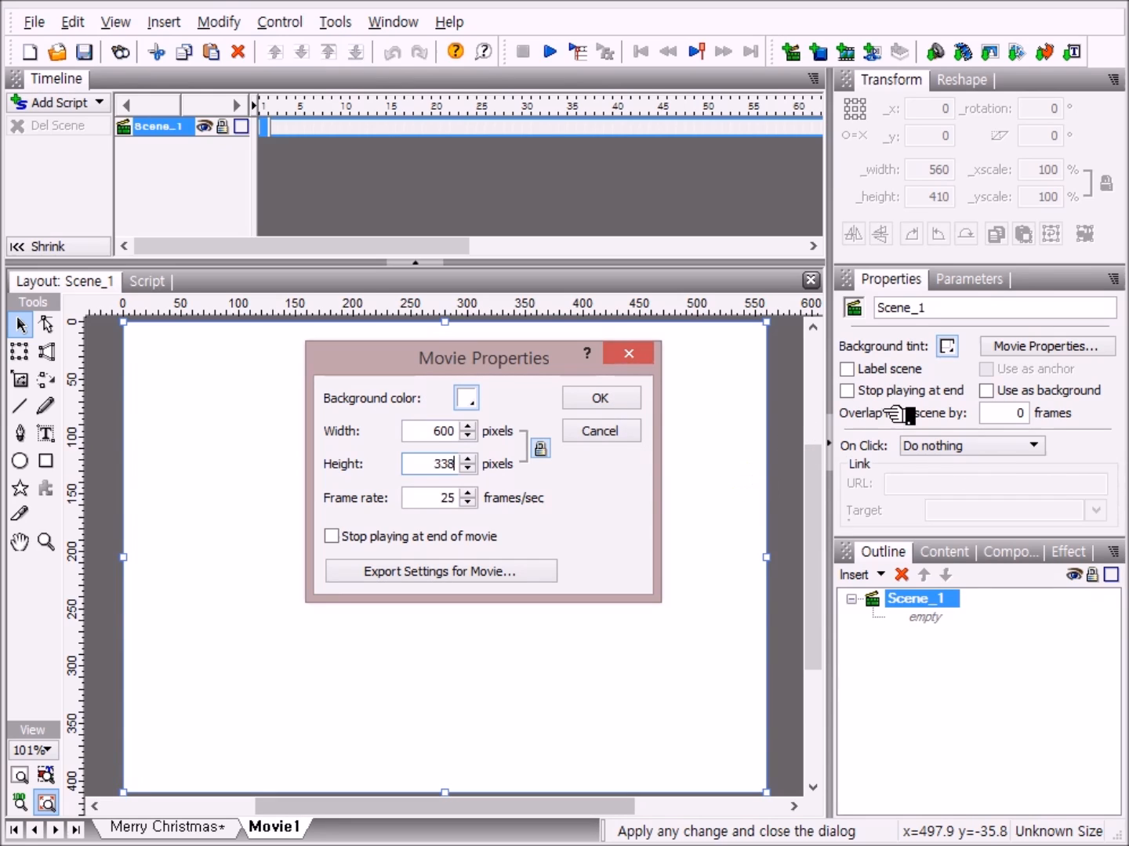
{"action": "left_click", "coordinate": [616, 399]}
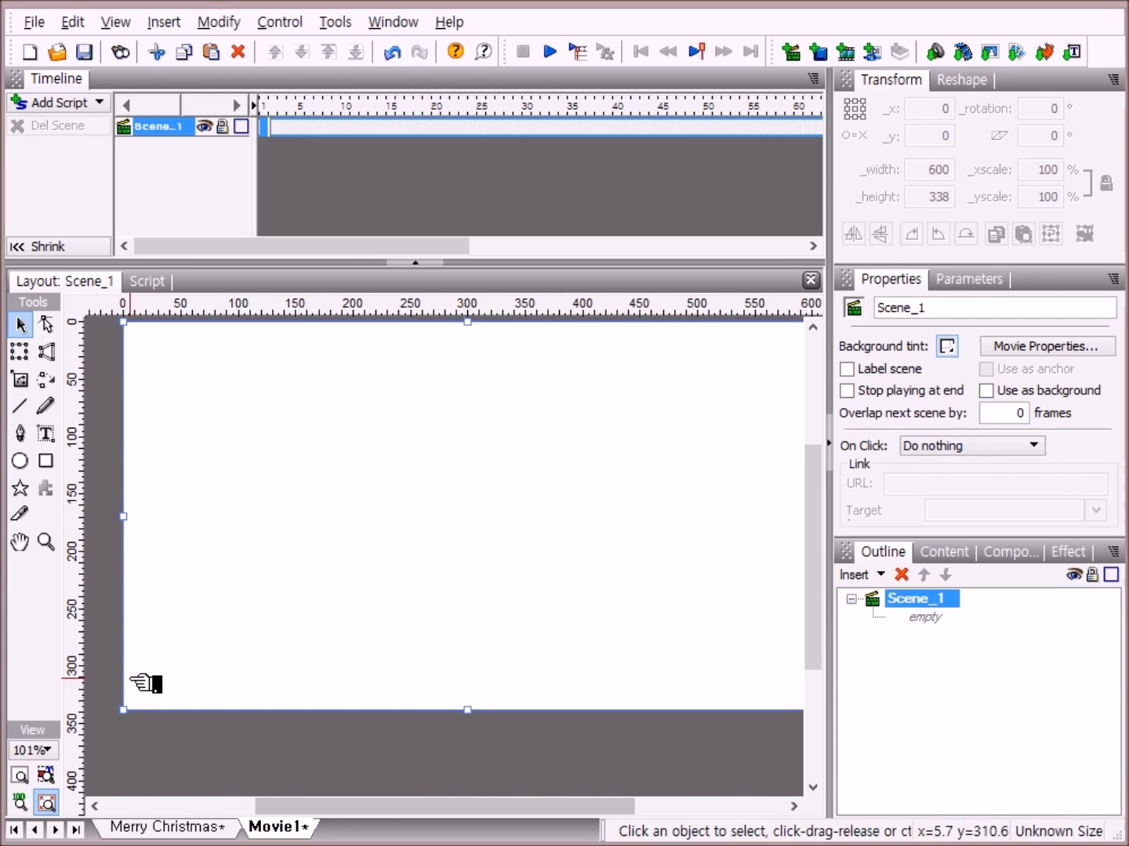
{"action": "left_click", "coordinate": [19, 775]}
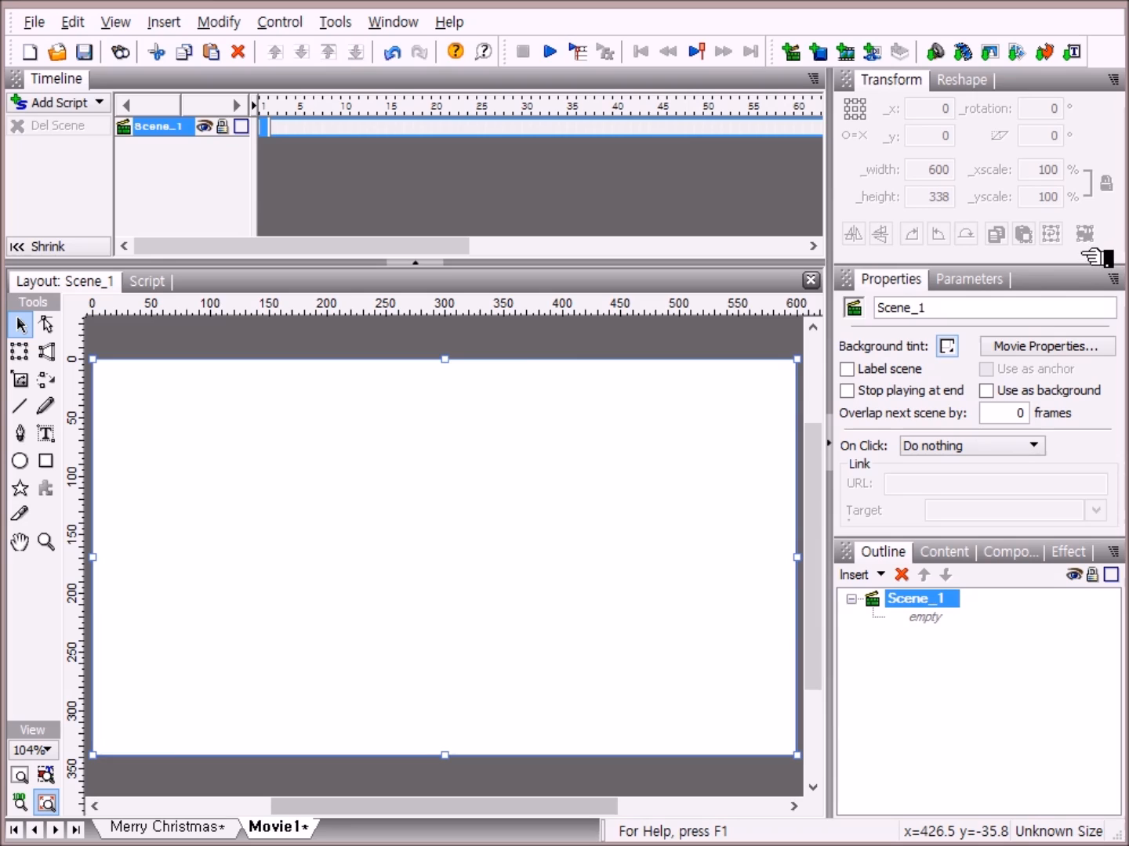
Step: Close the Transform and Reshape panel group and extend the Outline panel upward into the empty space
{"action": "left_click", "coordinate": [1112, 80]}
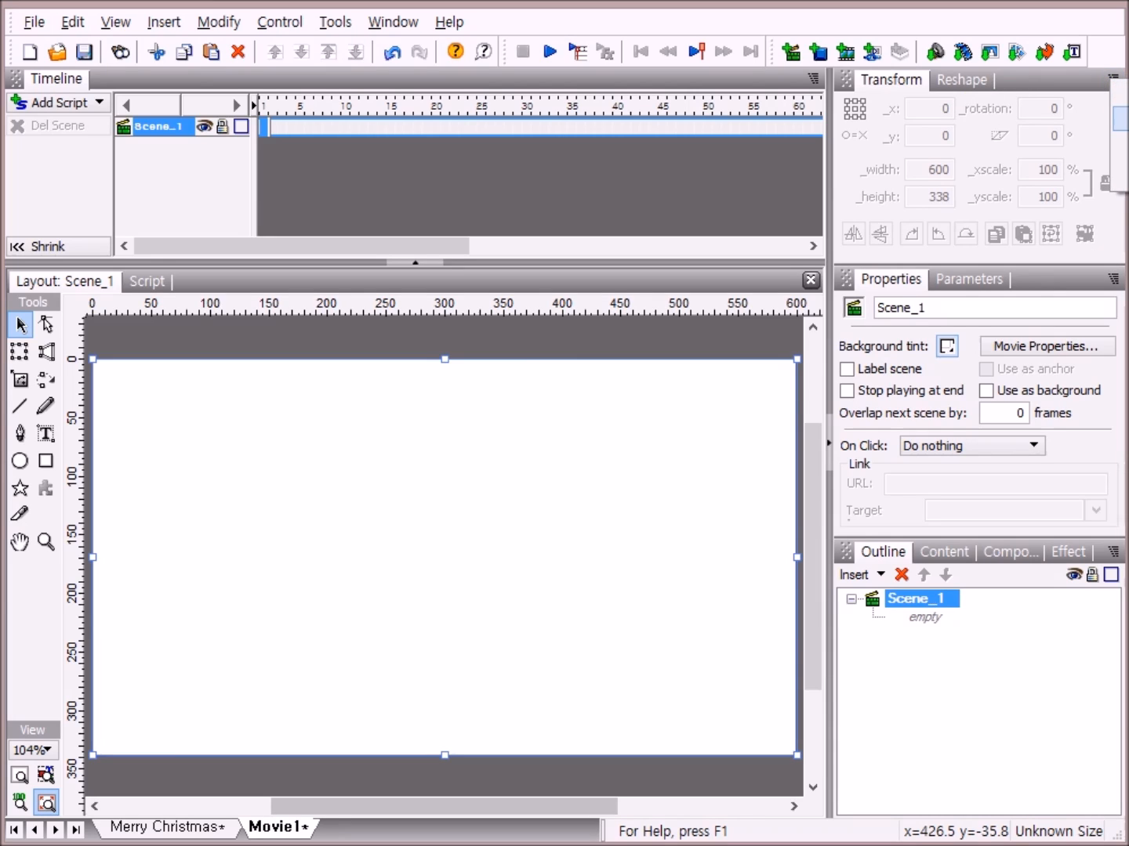
{"action": "left_click", "coordinate": [1119, 118]}
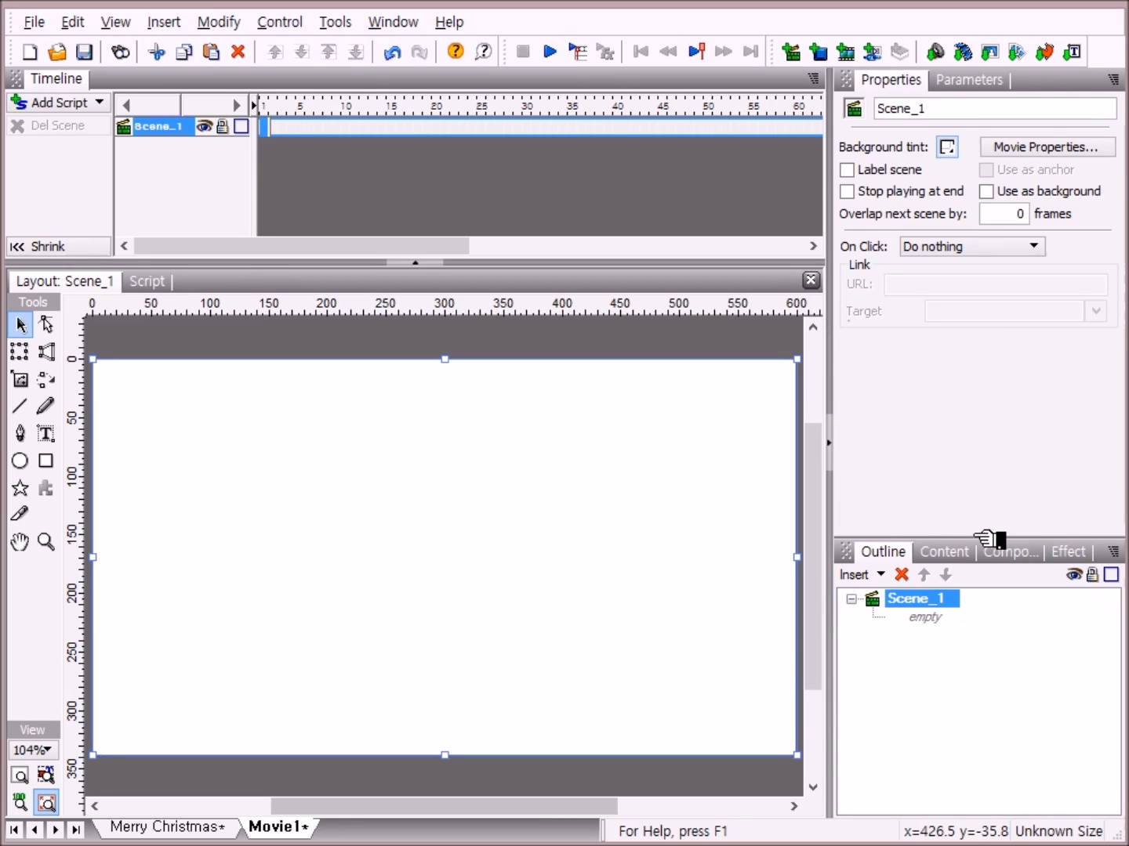
{"action": "left_click_drag", "start_coordinate": [989, 543], "coordinate": [1019, 314]}
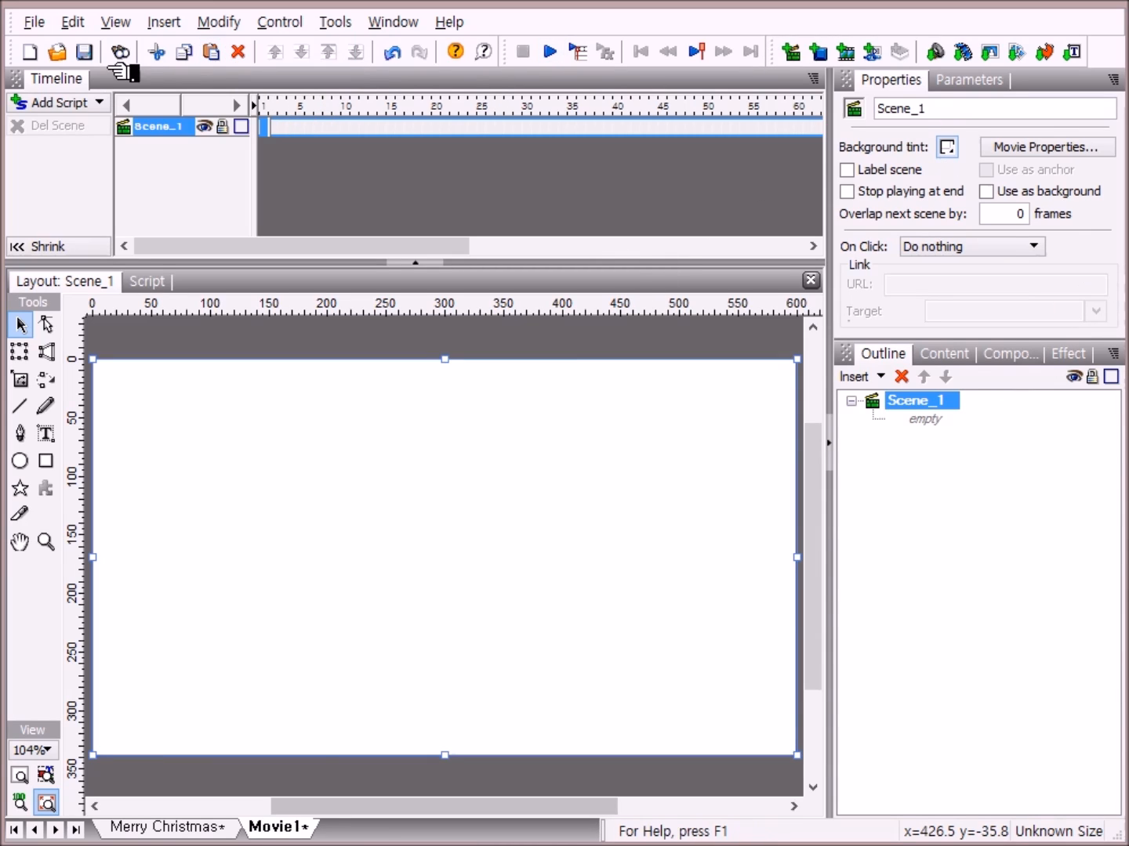
Step: Import the winter background image 바탕사진600X338.jpg into the scene and lock it
{"action": "left_click", "coordinate": [993, 53]}
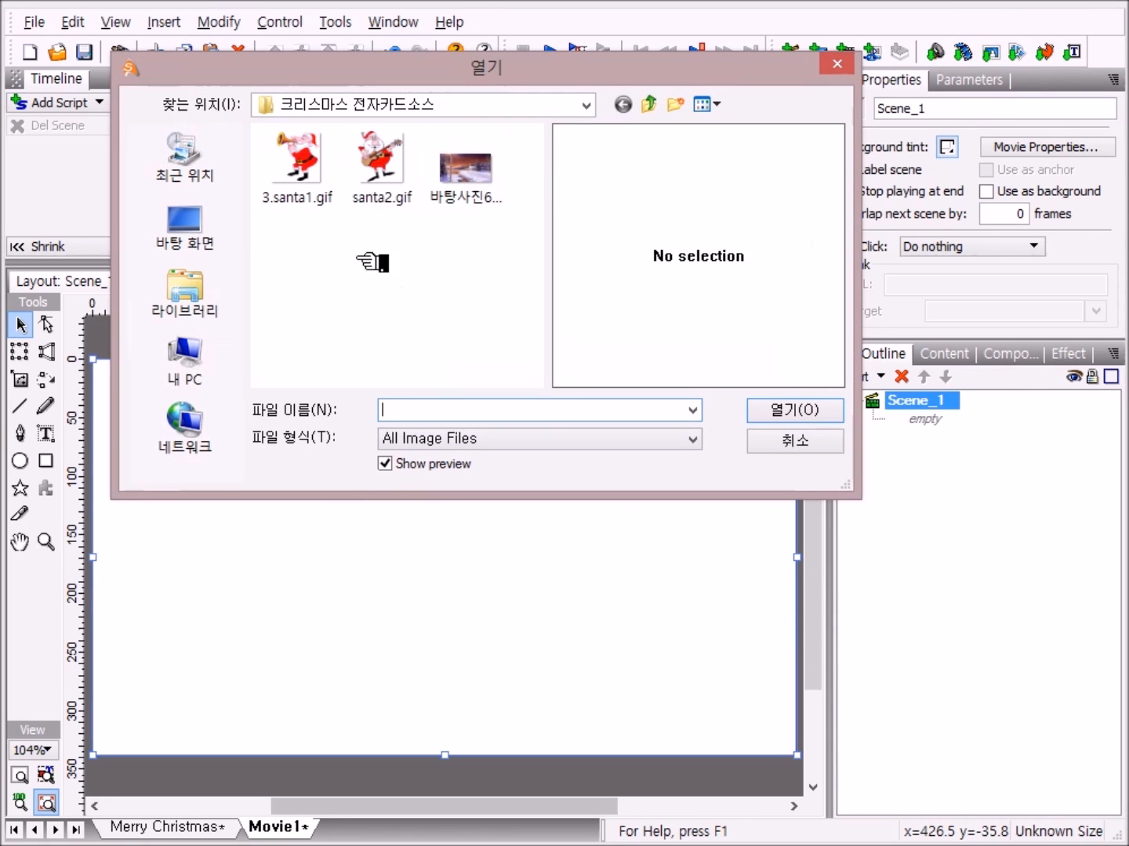
{"action": "double_click", "coordinate": [491, 190]}
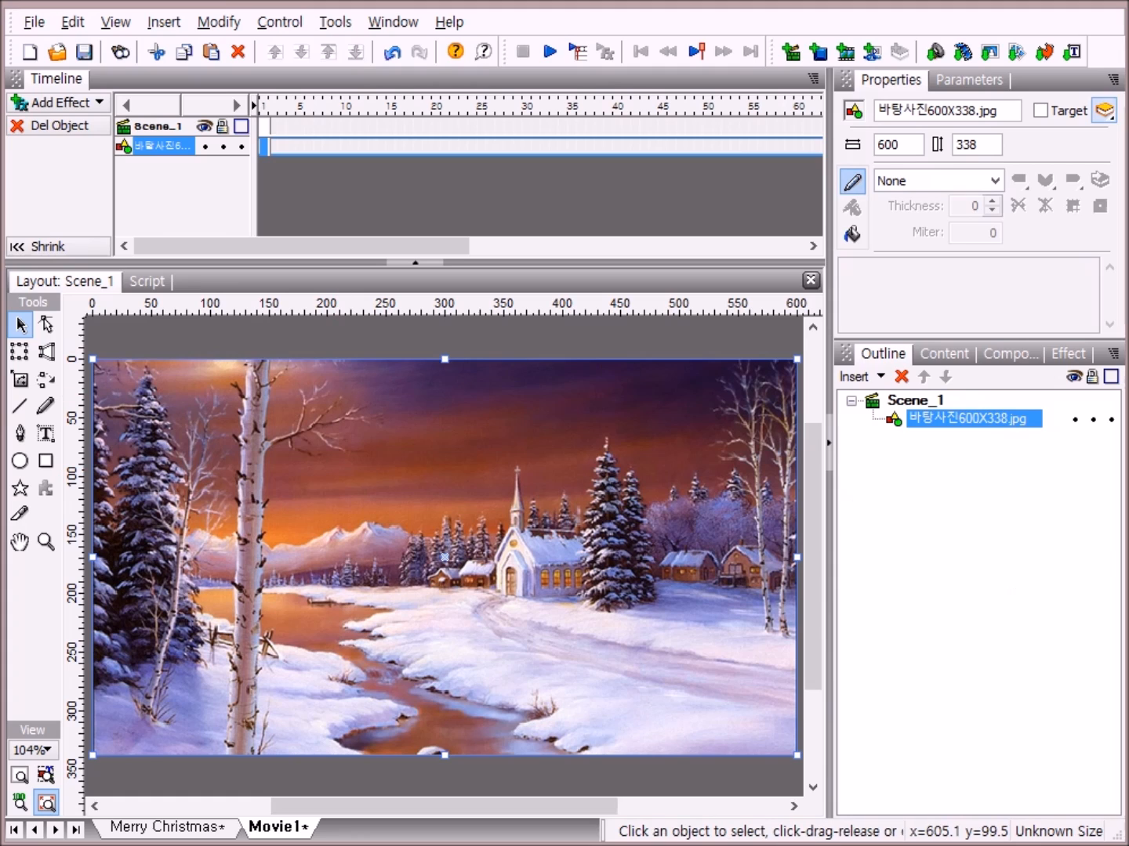
{"action": "left_click", "coordinate": [1093, 420]}
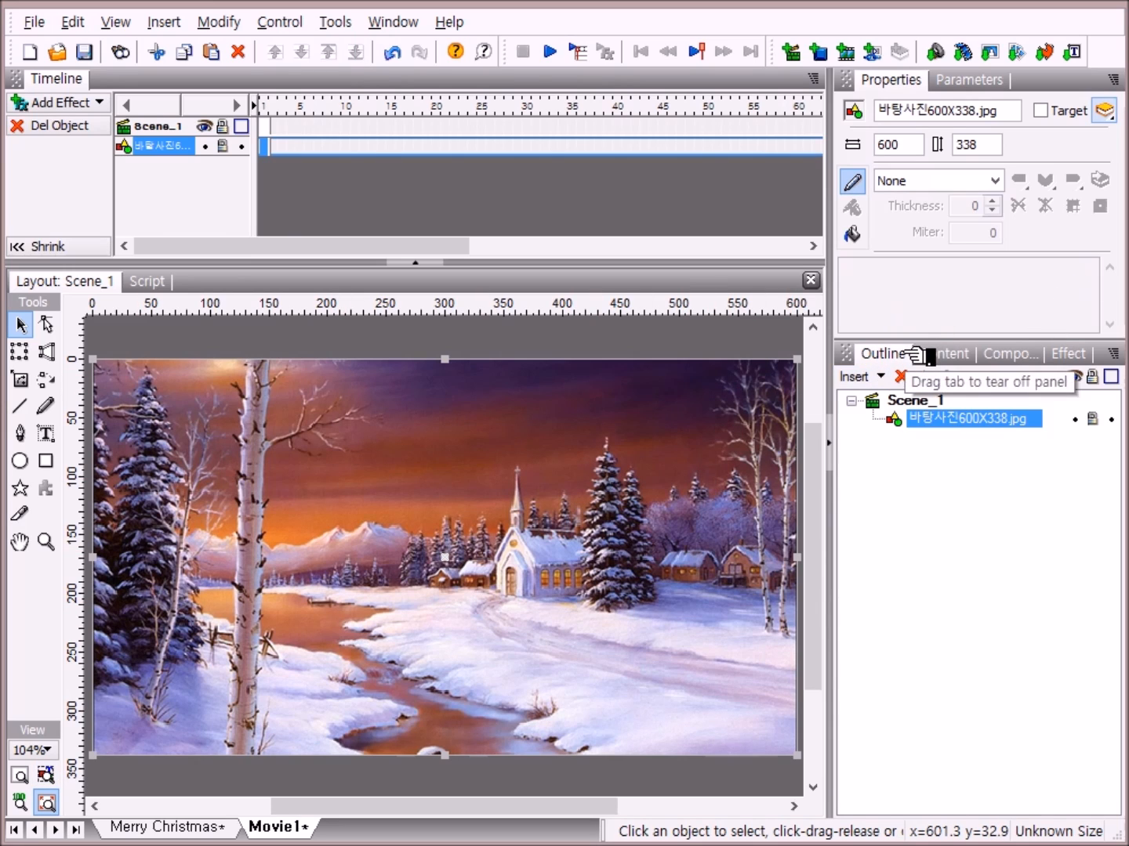
Step: Import the animation santa2.gif into Scene_1 as an Animated Movie Clip with transparent pixels filled
{"action": "left_click", "coordinate": [913, 399]}
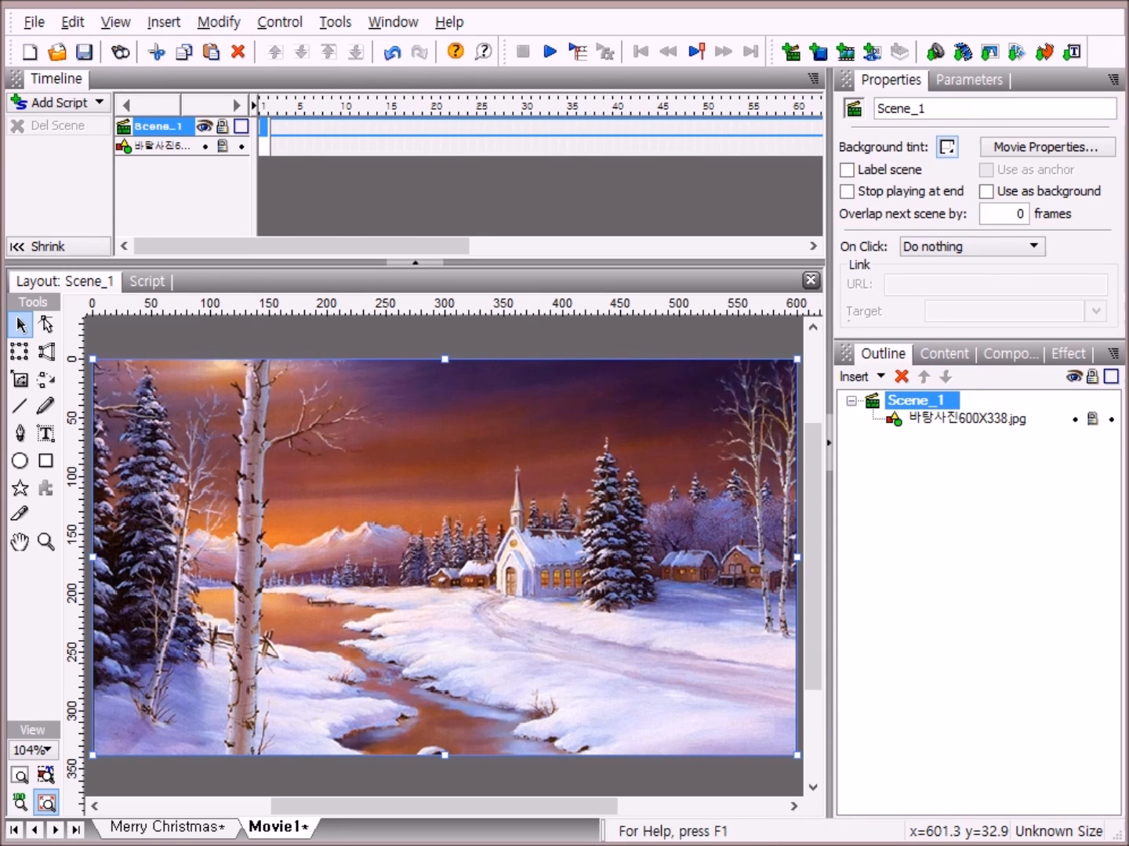
{"action": "left_click", "coordinate": [166, 22]}
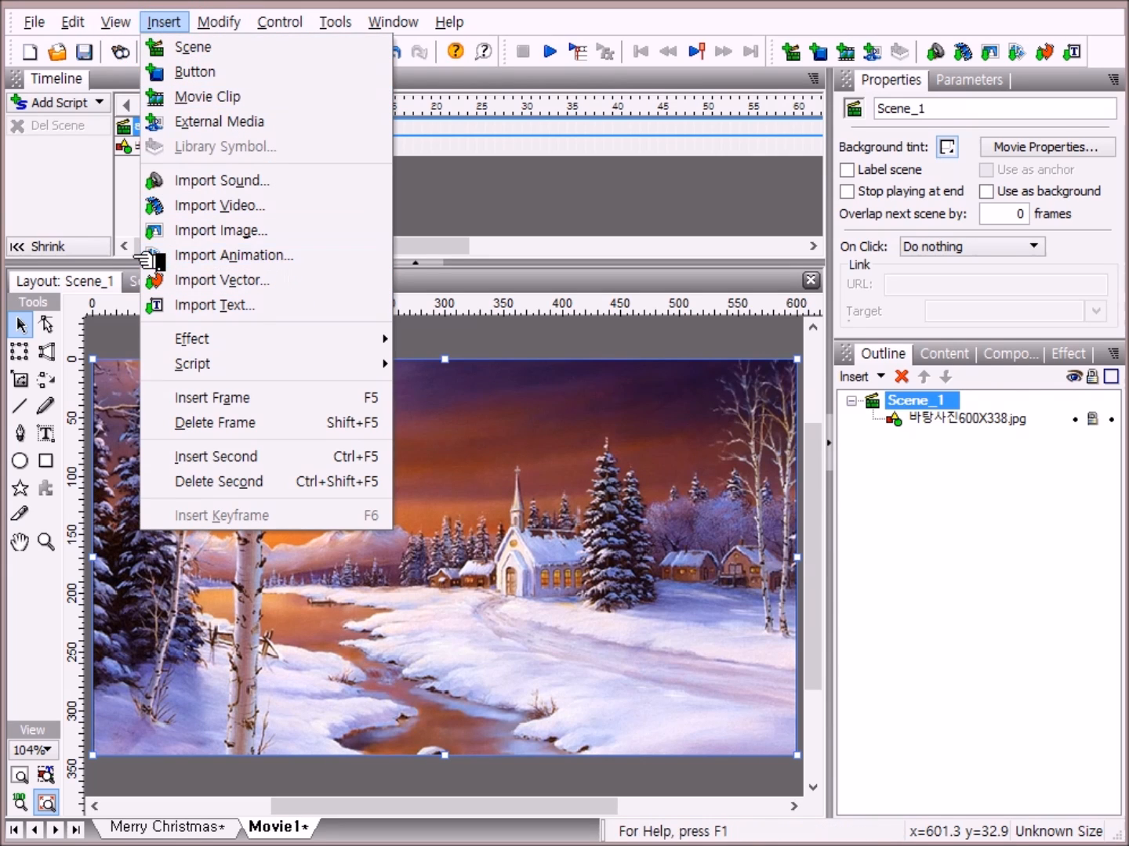
{"action": "left_click", "coordinate": [321, 261]}
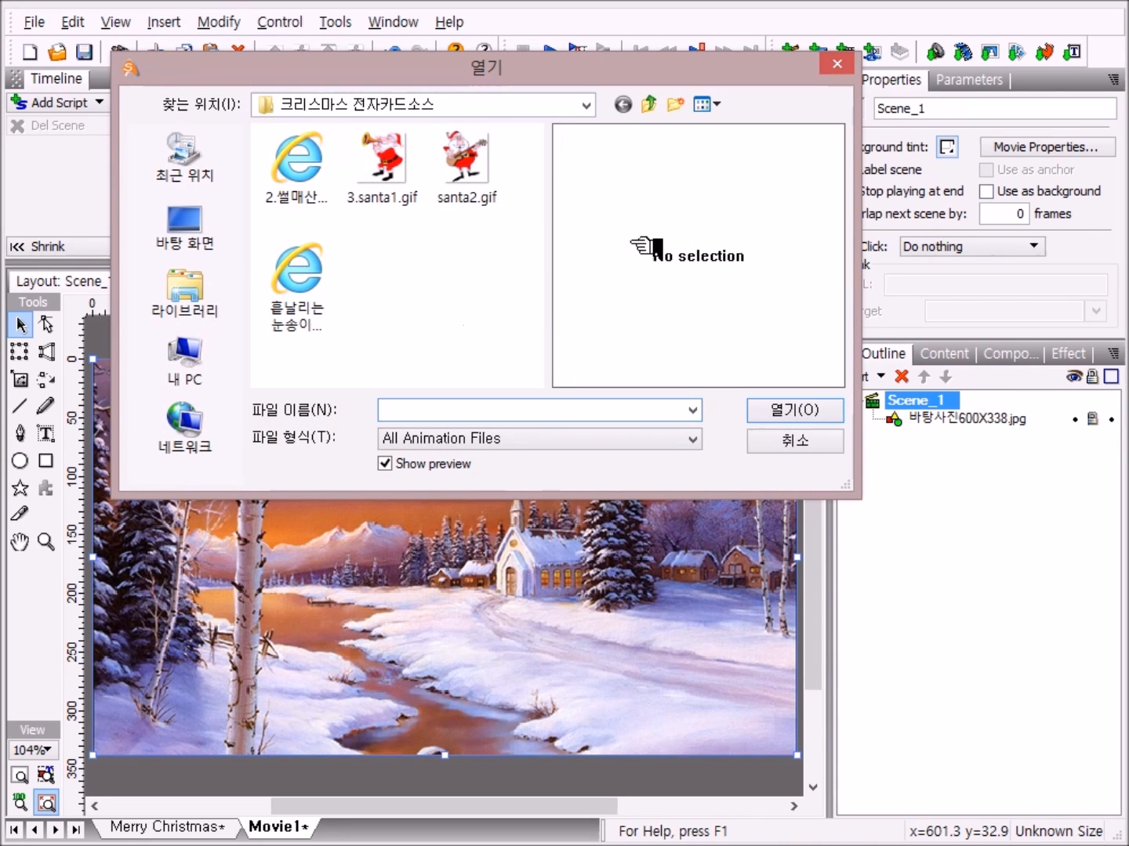
{"action": "double_click", "coordinate": [487, 185]}
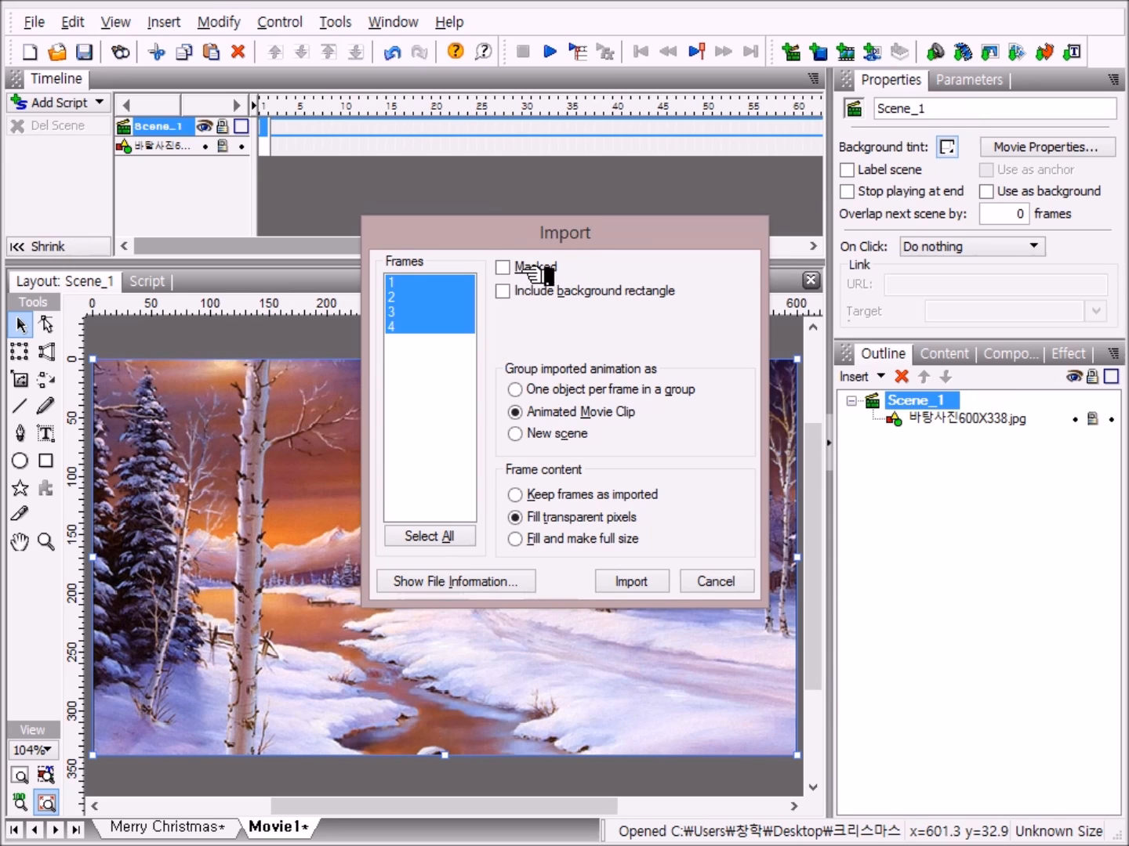
{"action": "left_click", "coordinate": [630, 582]}
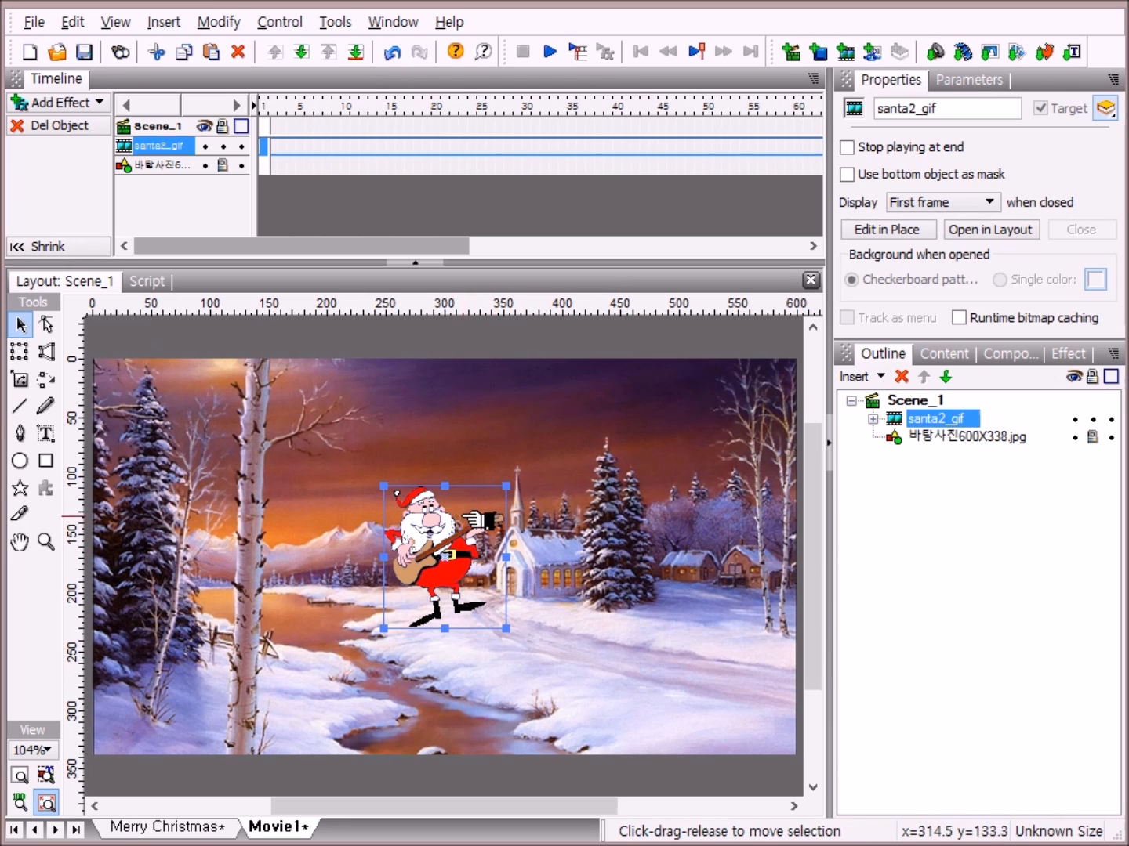
Step: Move the guitar-playing Santa onto the snow beside the fir trees right of the church and scale it down slightly
{"action": "left_click_drag", "start_coordinate": [437, 521], "coordinate": [701, 545]}
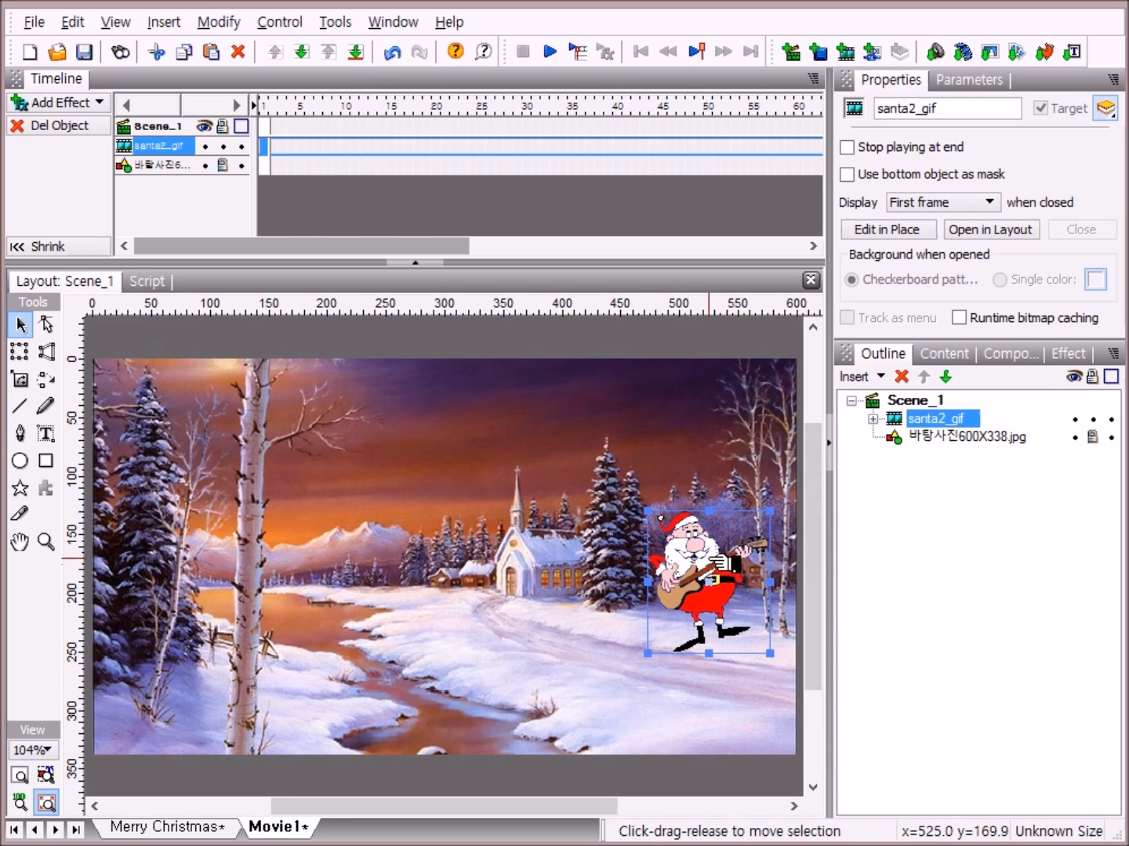
{"action": "left_click_drag", "start_coordinate": [715, 560], "coordinate": [709, 529]}
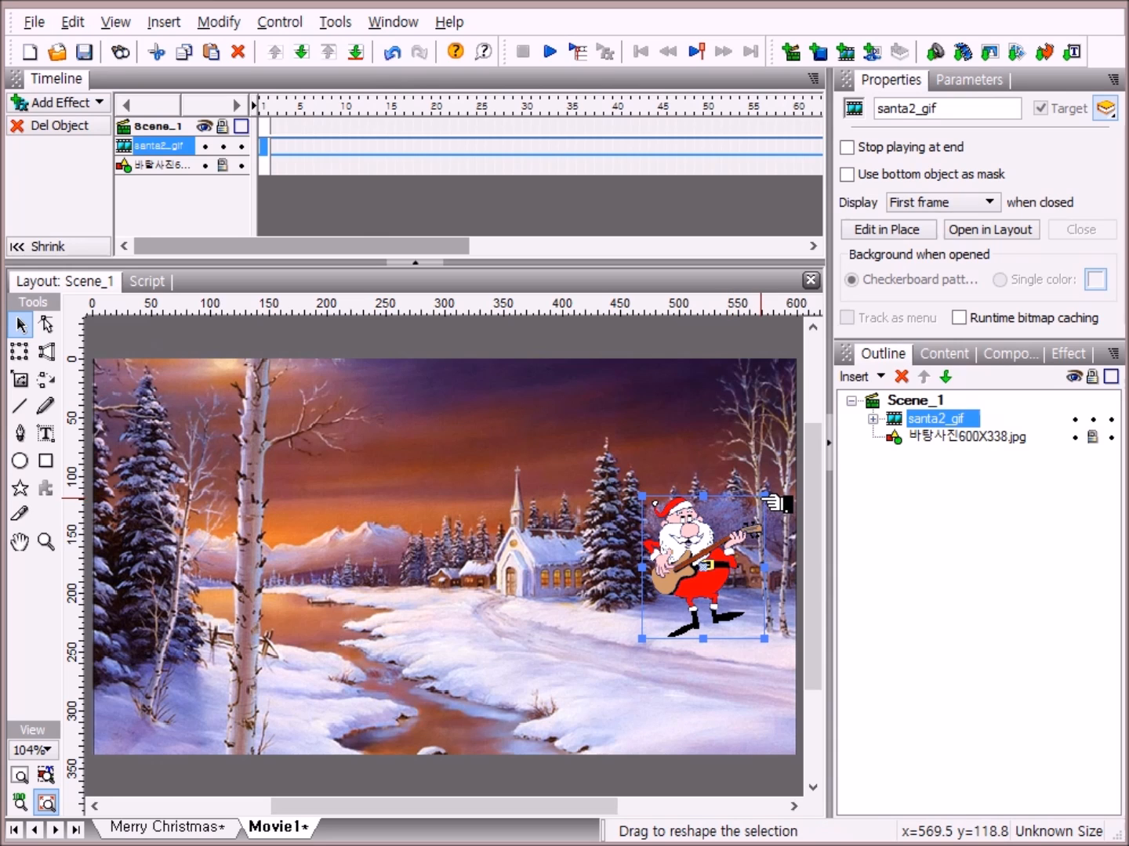
{"action": "left_click_drag", "start_coordinate": [761, 498], "coordinate": [742, 522]}
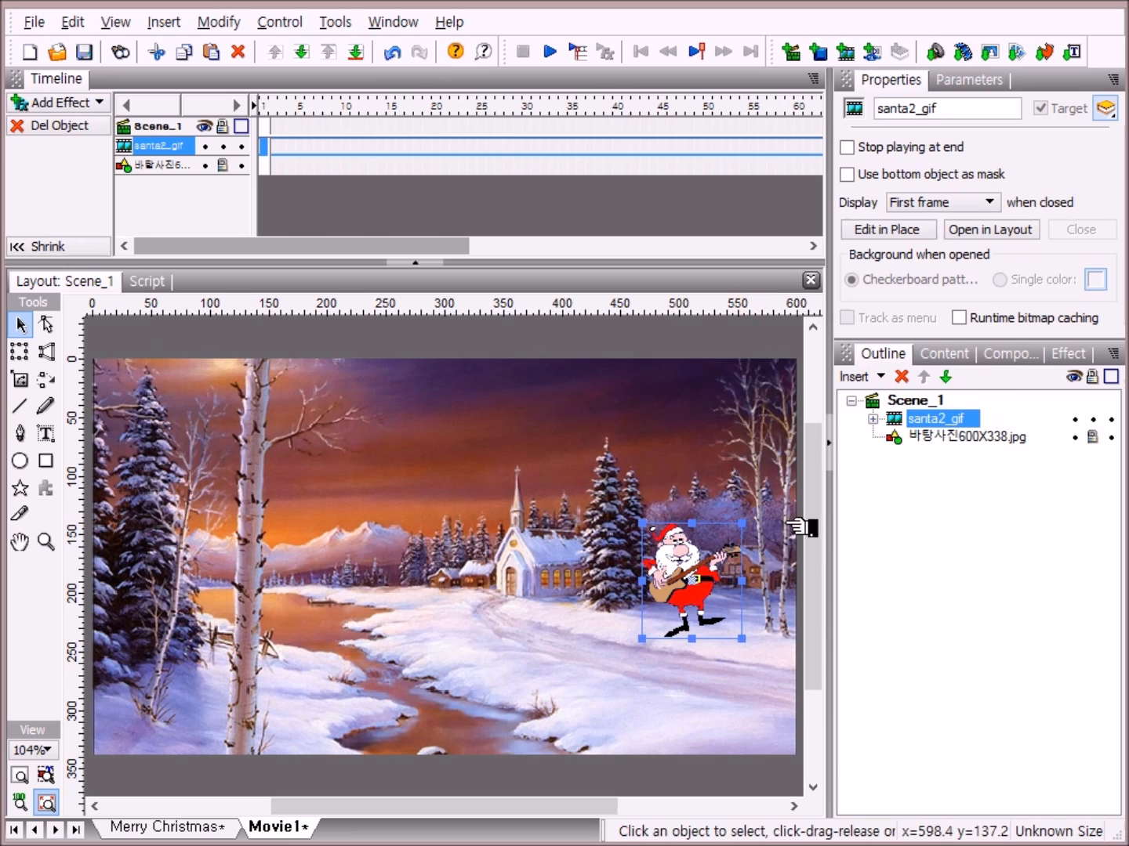
{"action": "left_click_drag", "start_coordinate": [697, 574], "coordinate": [697, 565]}
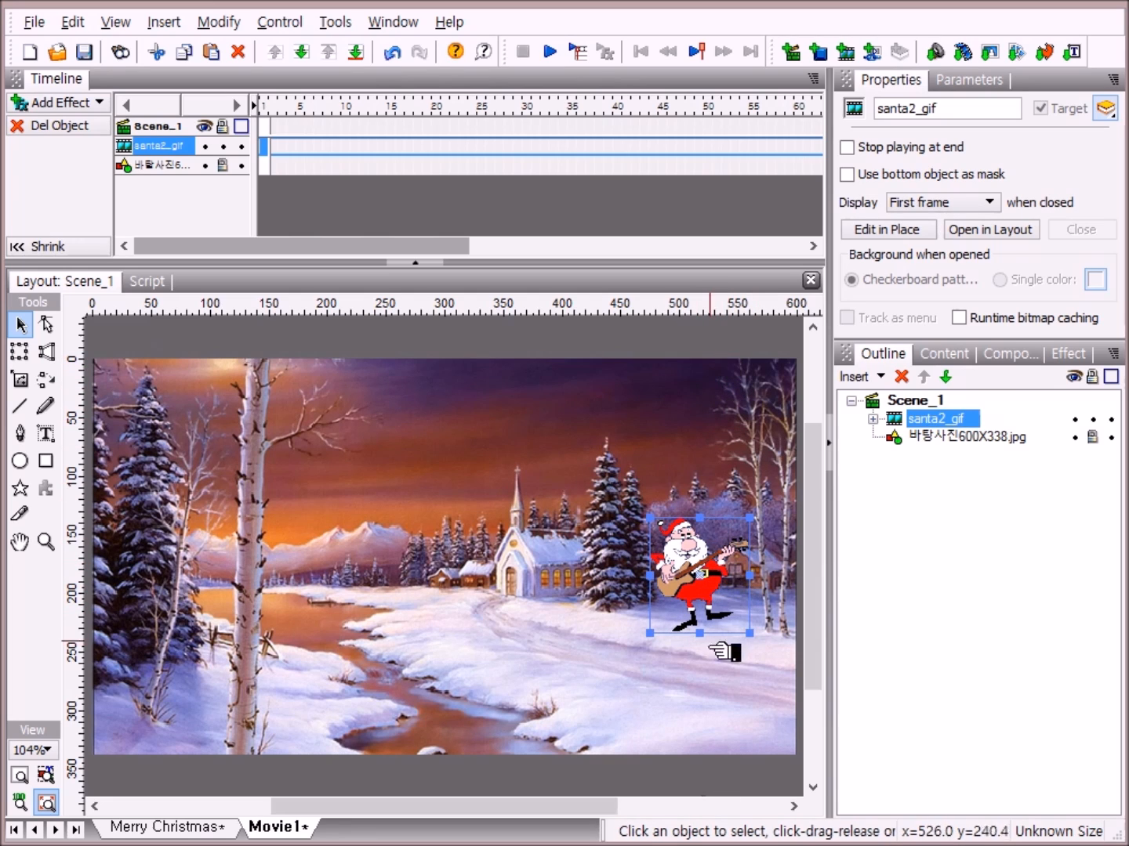
{"action": "left_click_drag", "start_coordinate": [716, 578], "coordinate": [718, 576]}
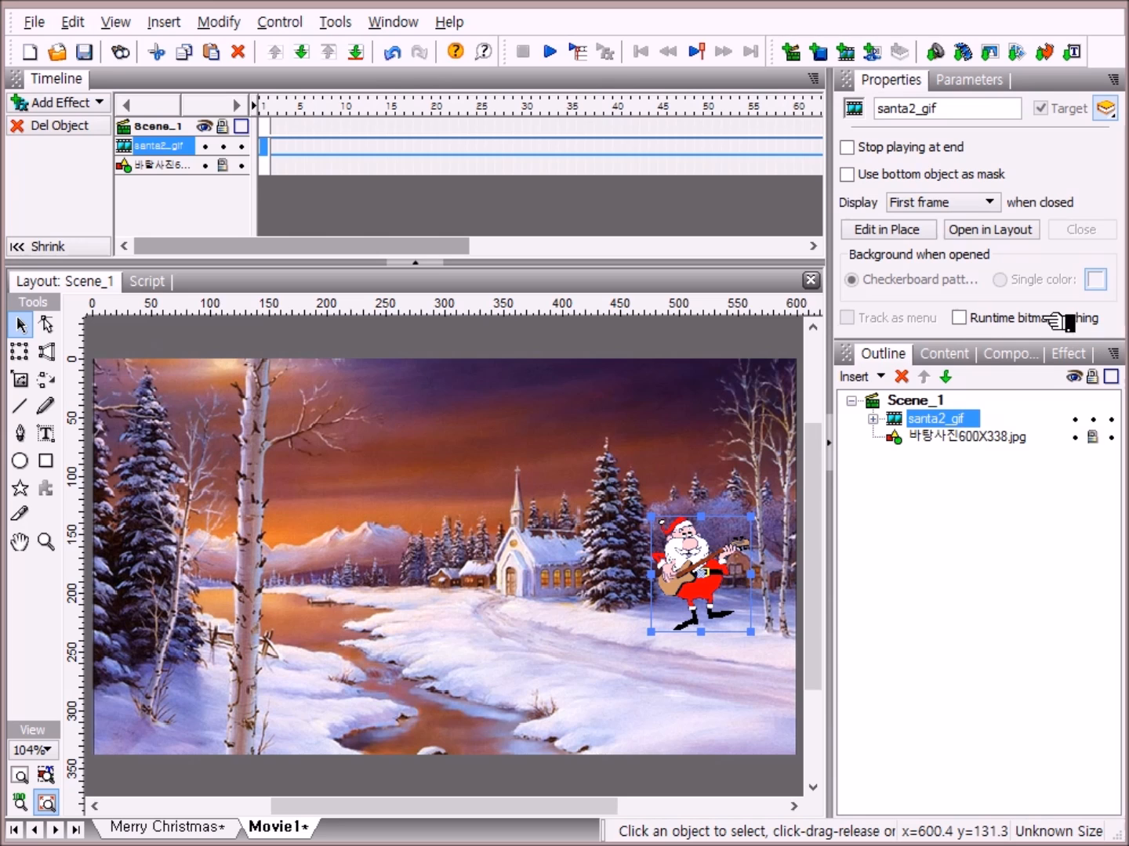
Step: Draw a static text box about 319 pixels wide across the middle of Scene_1, using 18-point bold blue Arial with centered alignment
{"action": "left_click", "coordinate": [912, 403]}
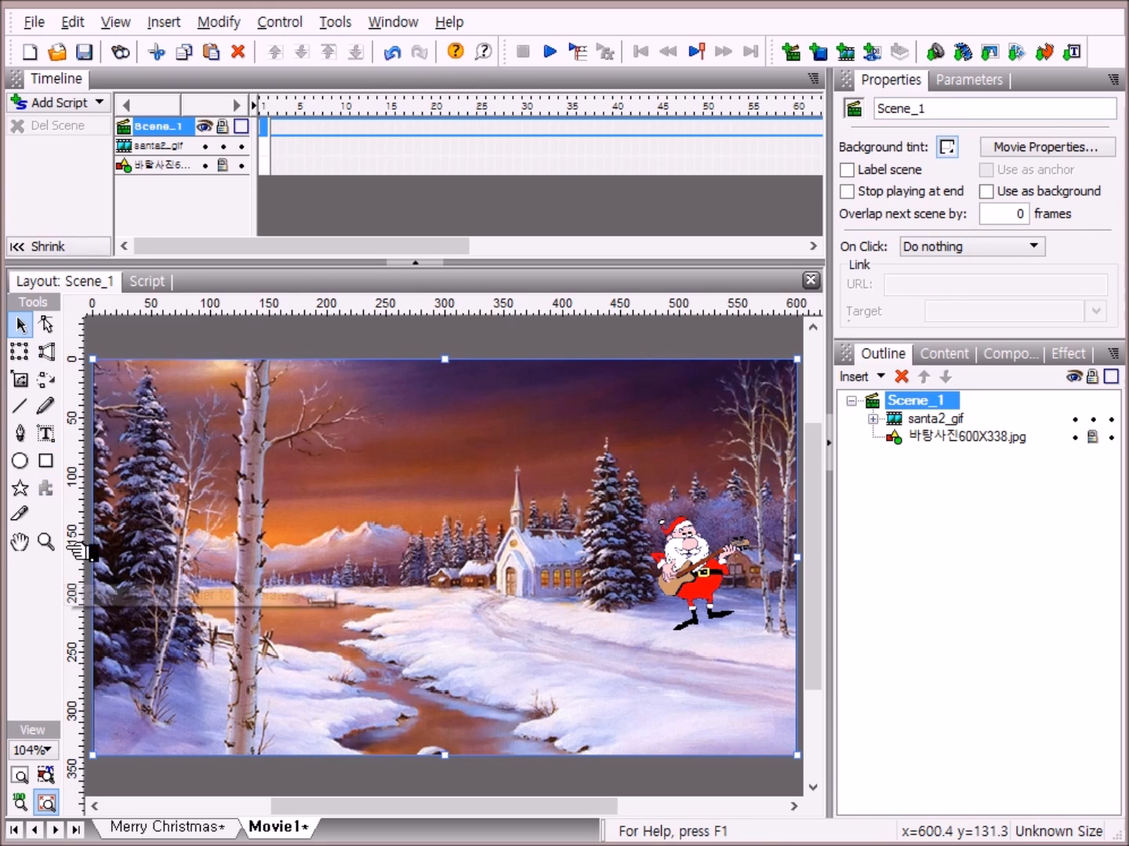
{"action": "left_click", "coordinate": [54, 438]}
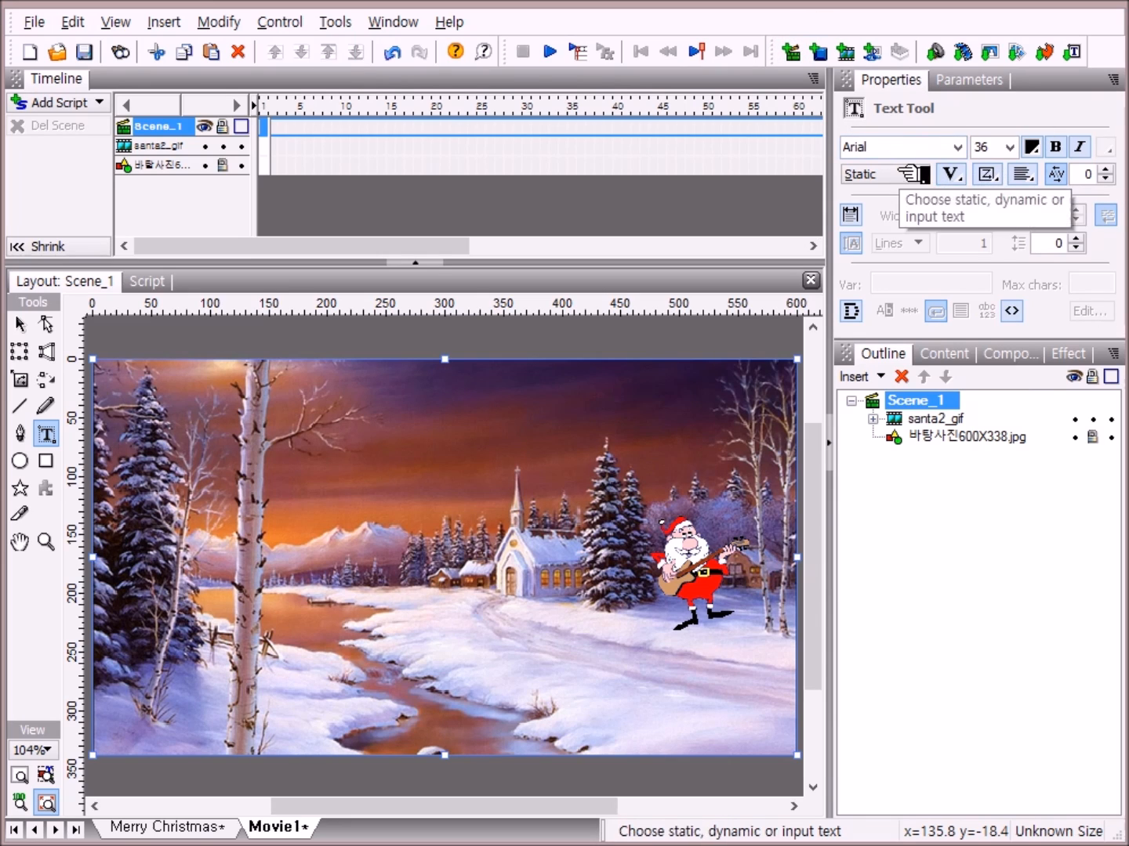
{"action": "left_click", "coordinate": [1009, 147]}
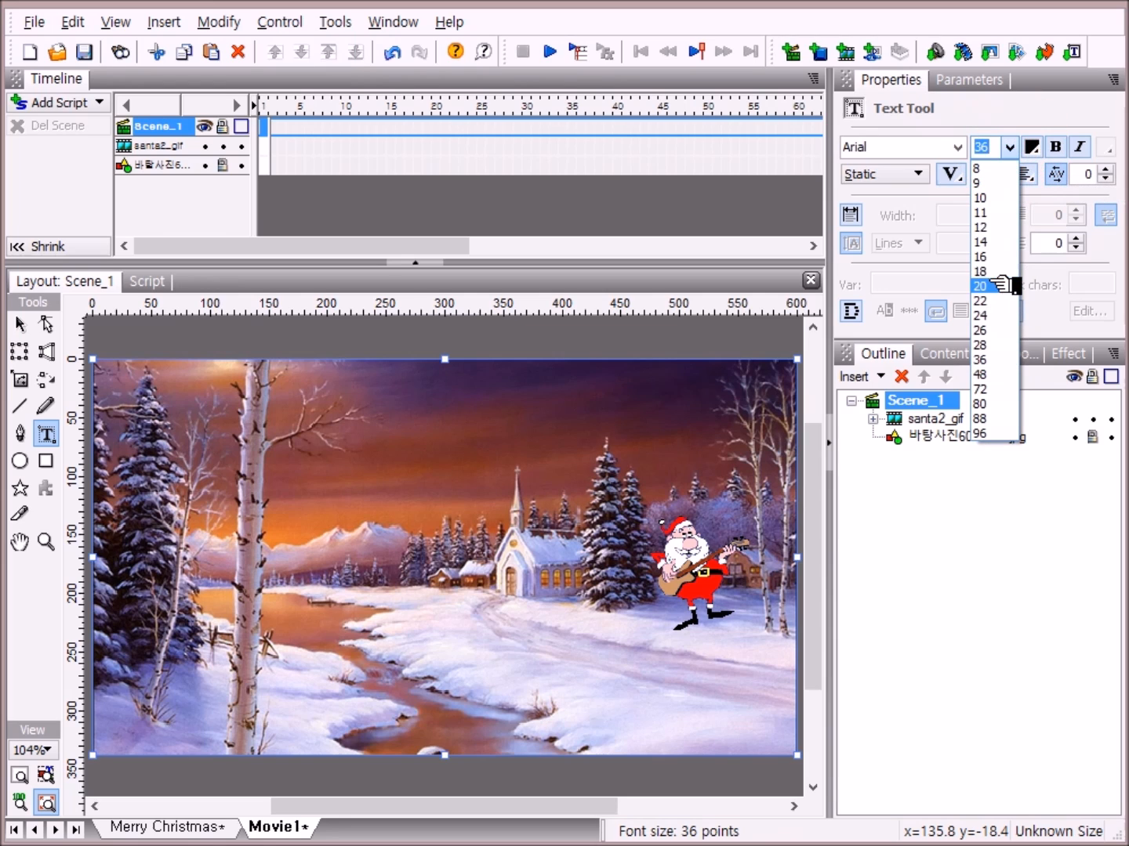
{"action": "left_click", "coordinate": [994, 271]}
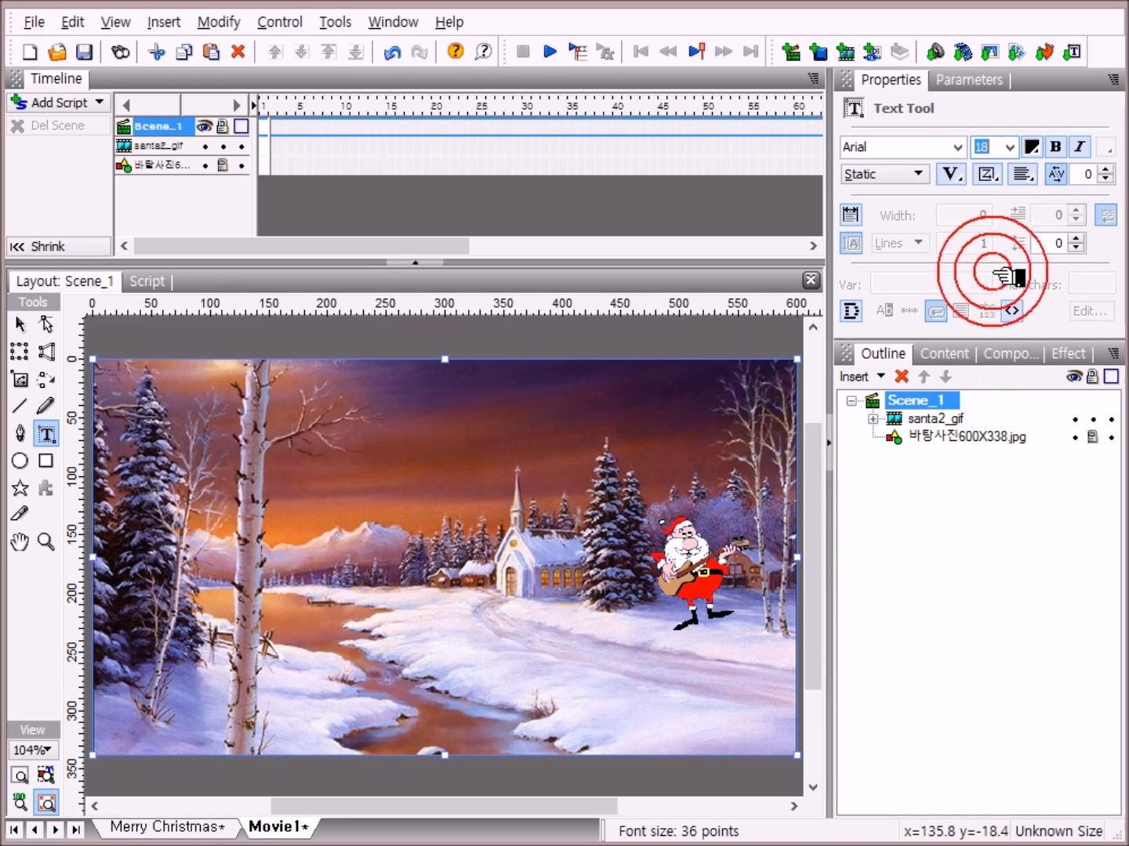
{"action": "left_click", "coordinate": [1033, 146]}
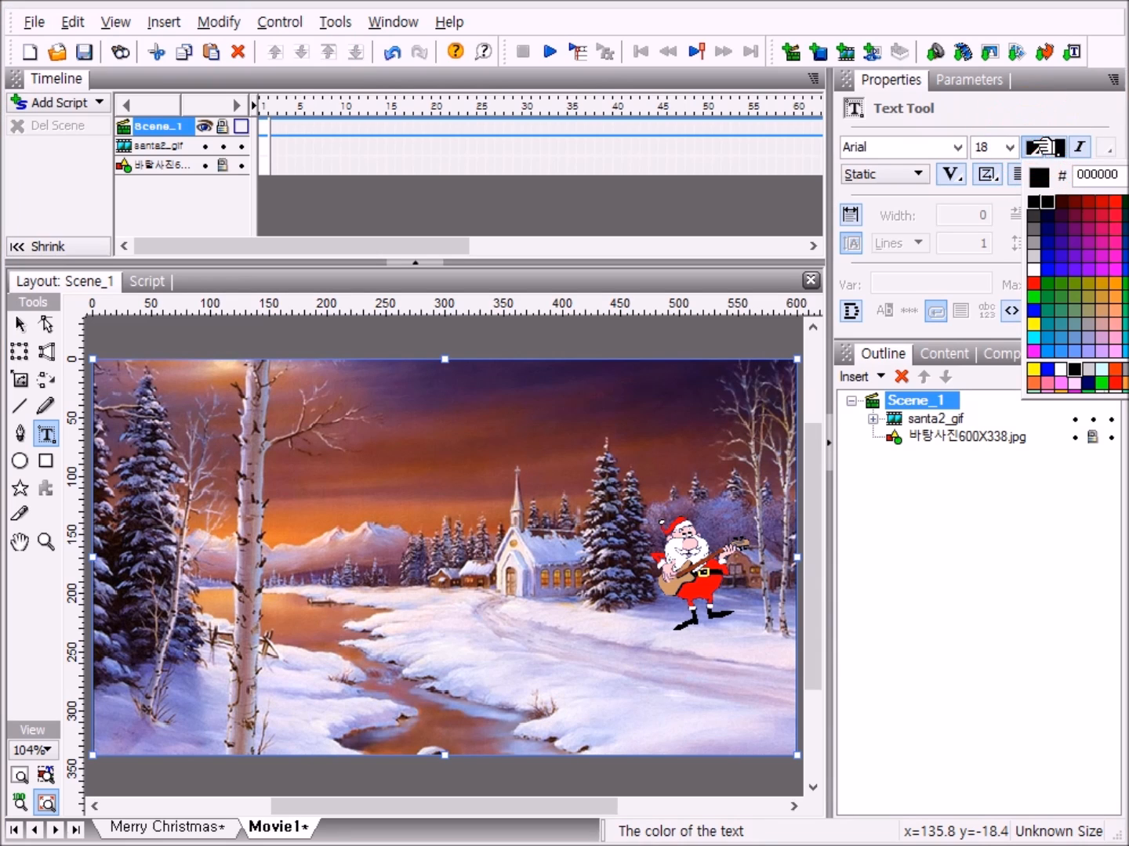
{"action": "left_click", "coordinate": [1045, 310]}
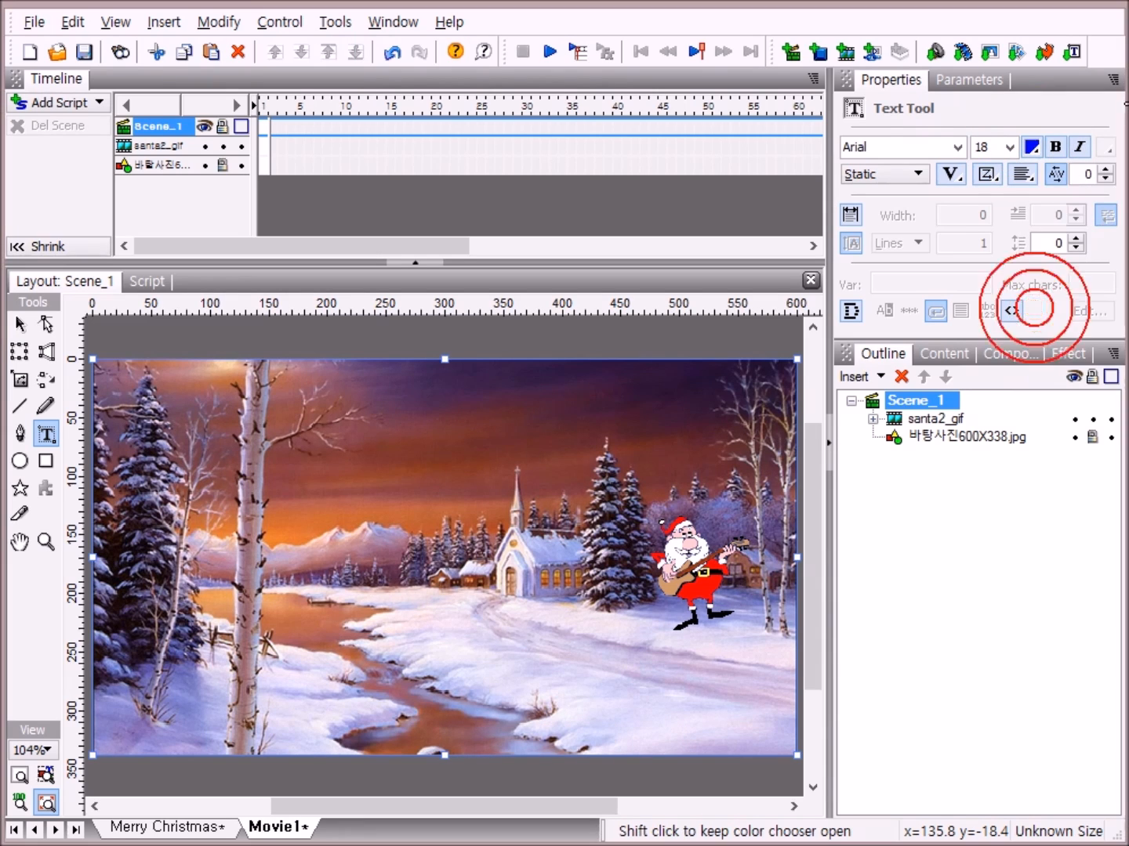
{"action": "left_click", "coordinate": [1055, 147]}
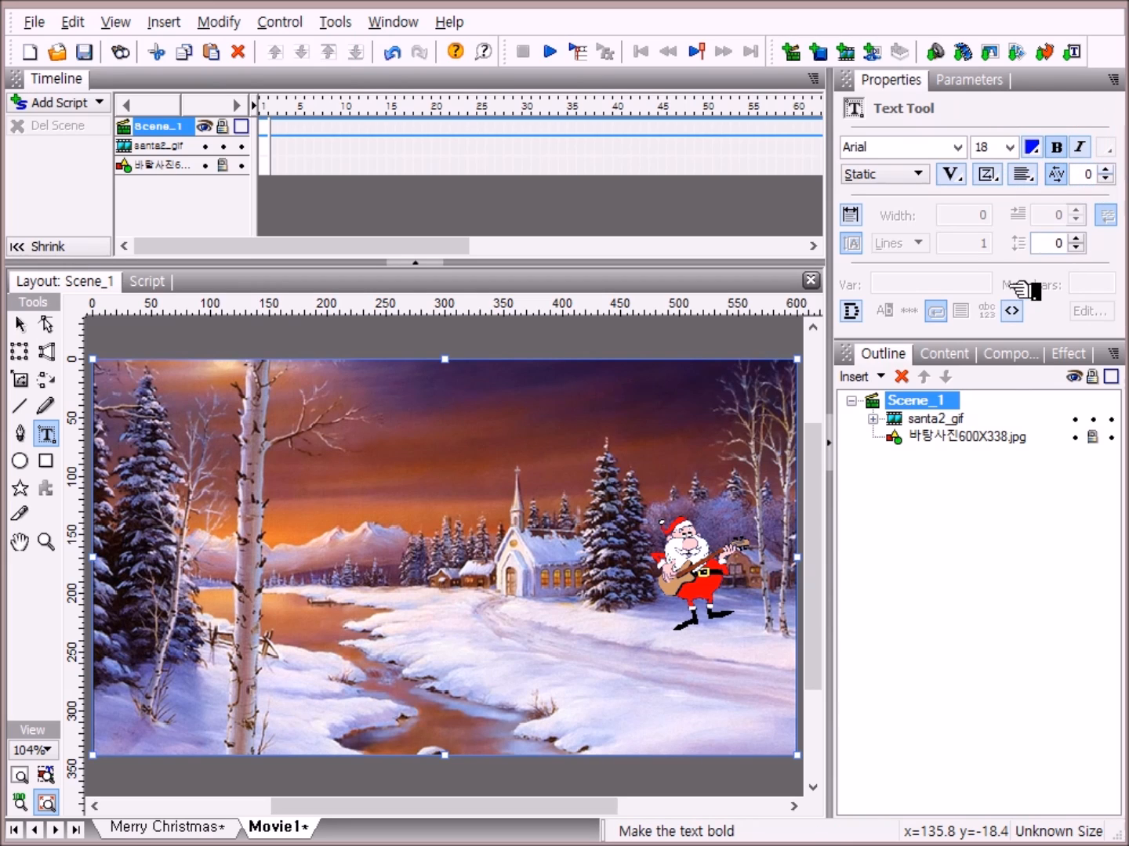
{"action": "left_click", "coordinate": [1023, 173]}
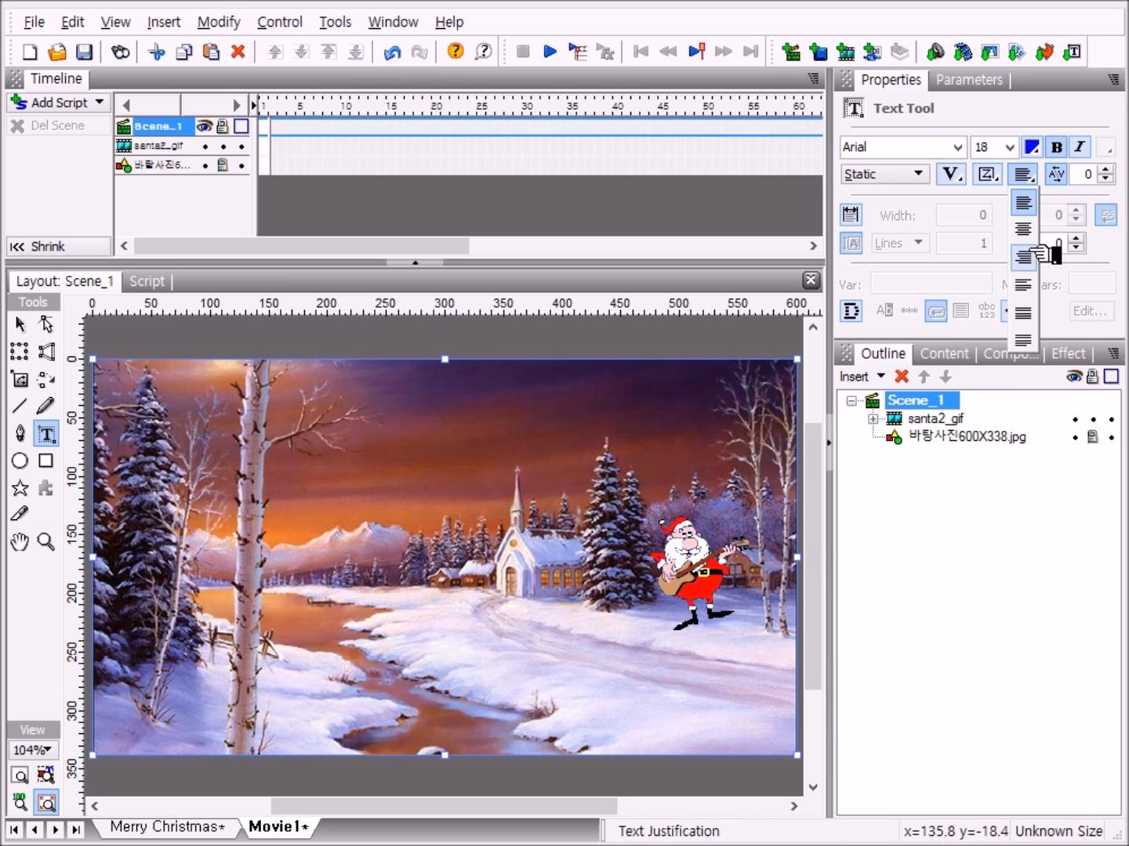
{"action": "left_click", "coordinate": [1019, 228]}
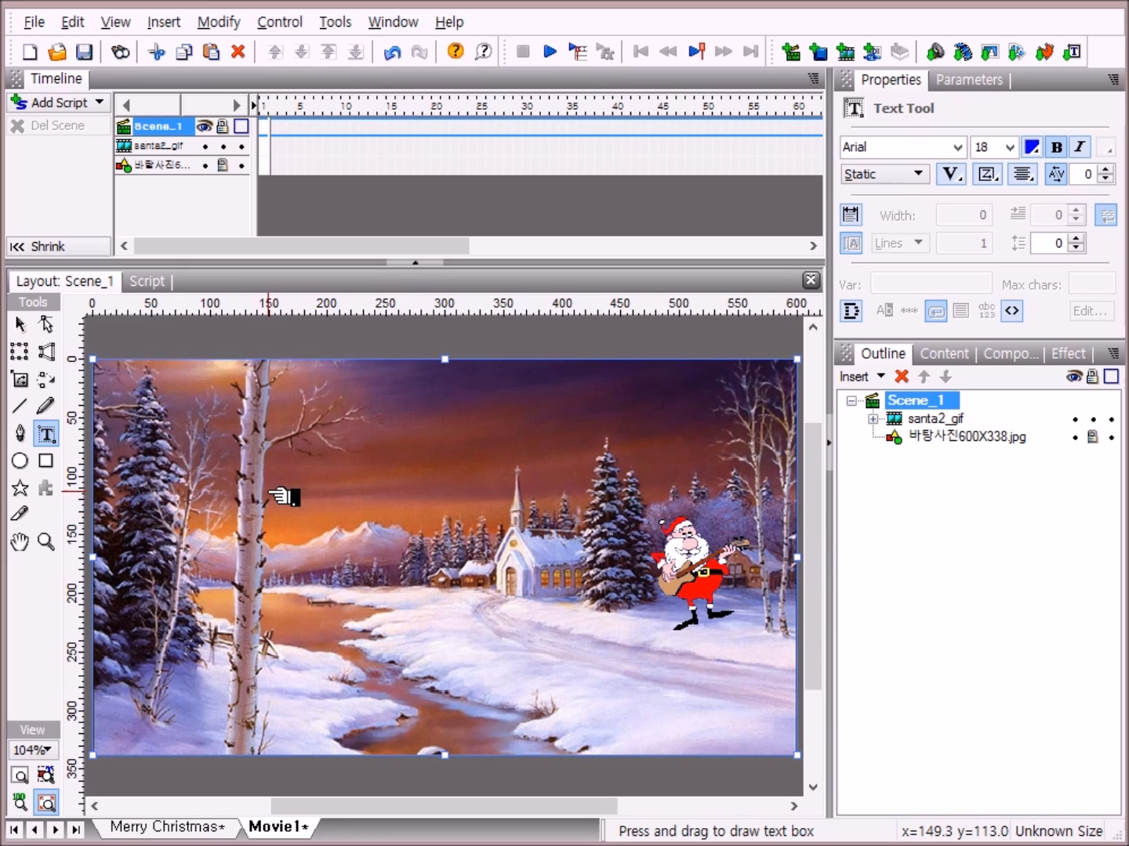
{"action": "left_click_drag", "start_coordinate": [269, 496], "coordinate": [657, 667]}
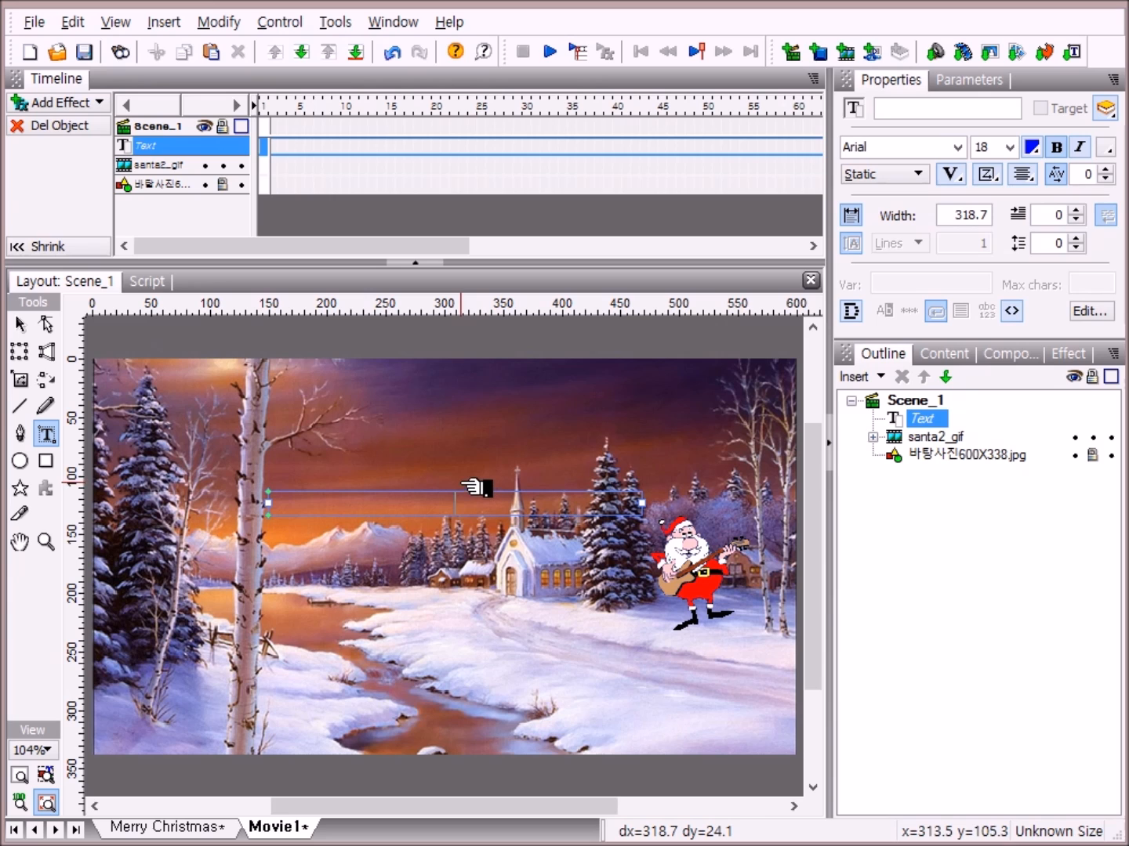
Step: Switch to the word-processor document, copy the carol's eight lyric lines below the title, and paste them into the text box in Scene_1
{"action": "key", "text": "alt+Tab"}
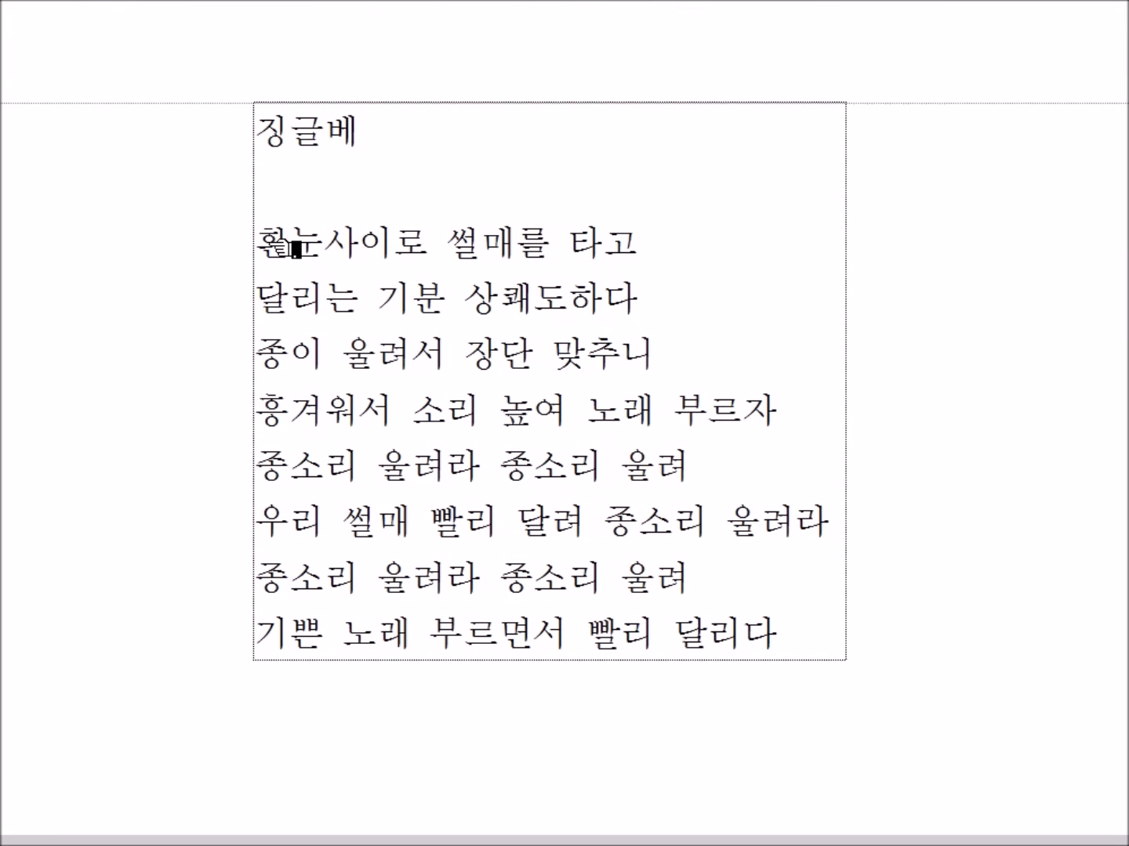
{"action": "left_click_drag", "start_coordinate": [259, 245], "coordinate": [784, 643]}
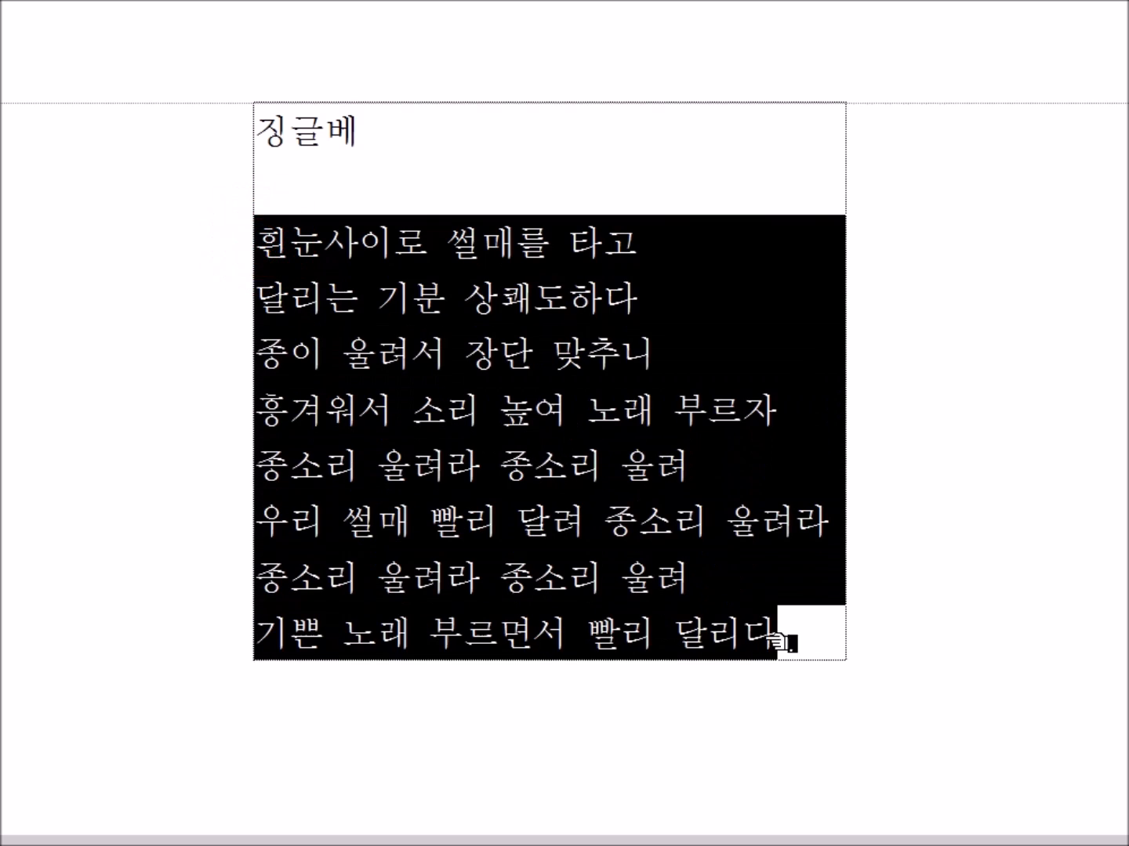
{"action": "right_click", "coordinate": [666, 366]}
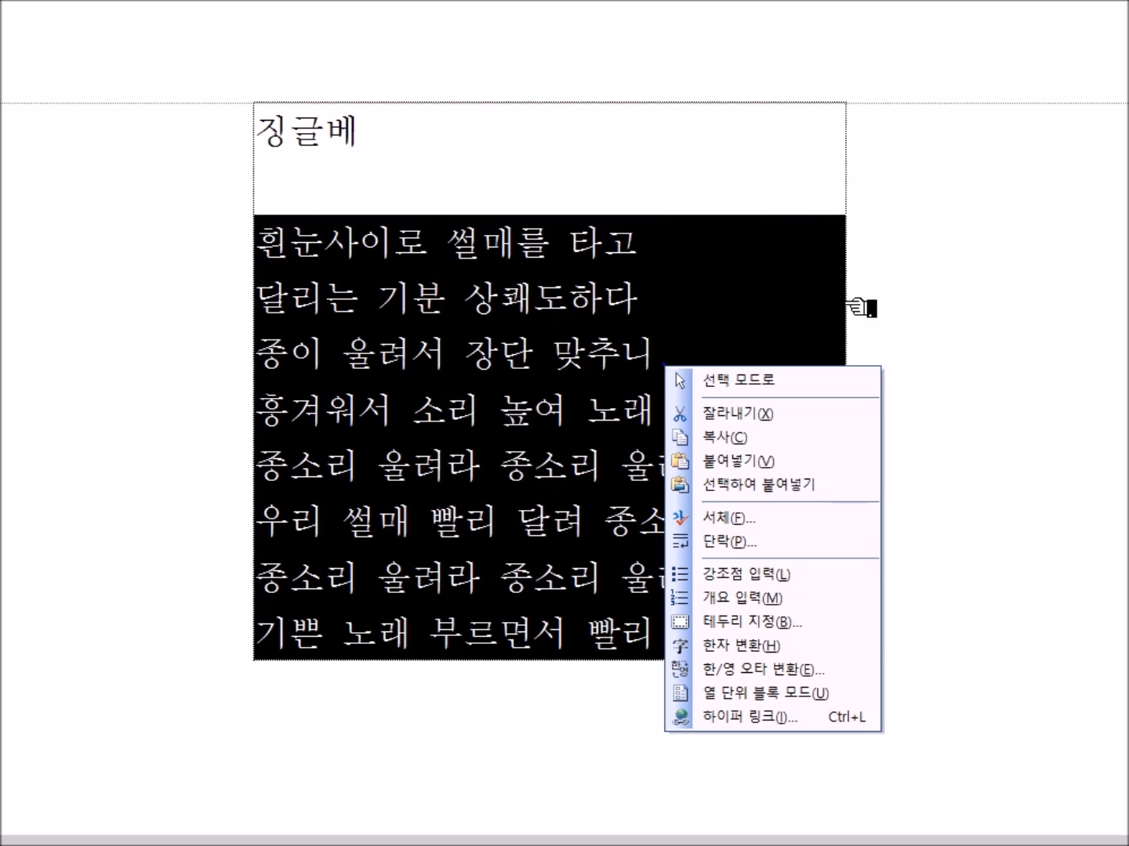
{"action": "left_click", "coordinate": [773, 441]}
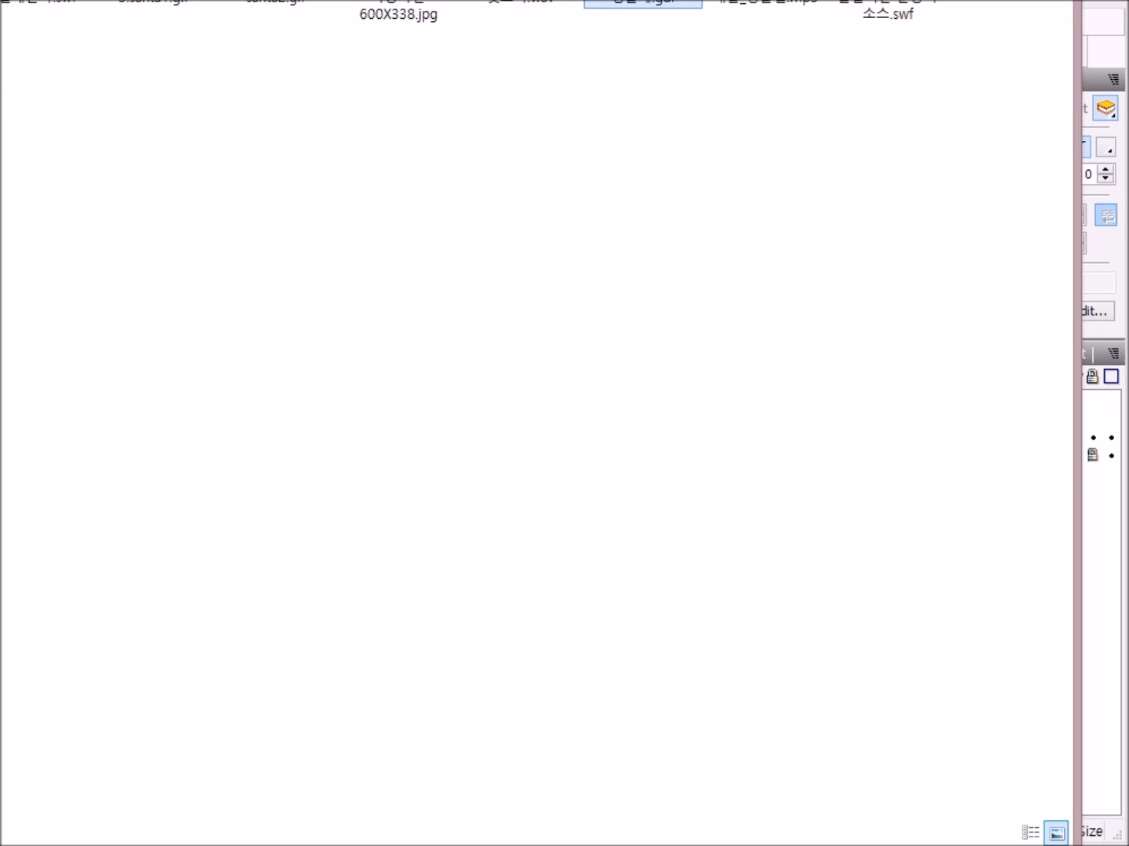
{"action": "key", "text": "alt+Tab"}
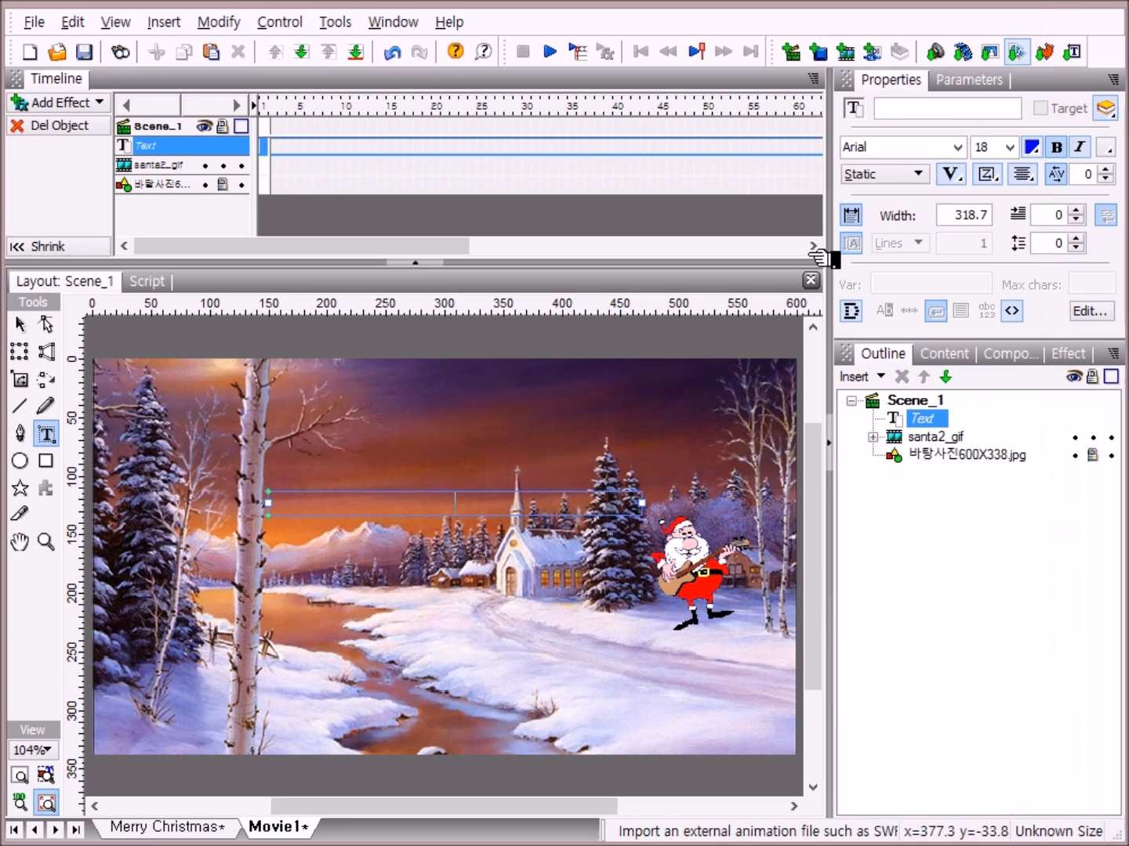
{"action": "right_click", "coordinate": [460, 506]}
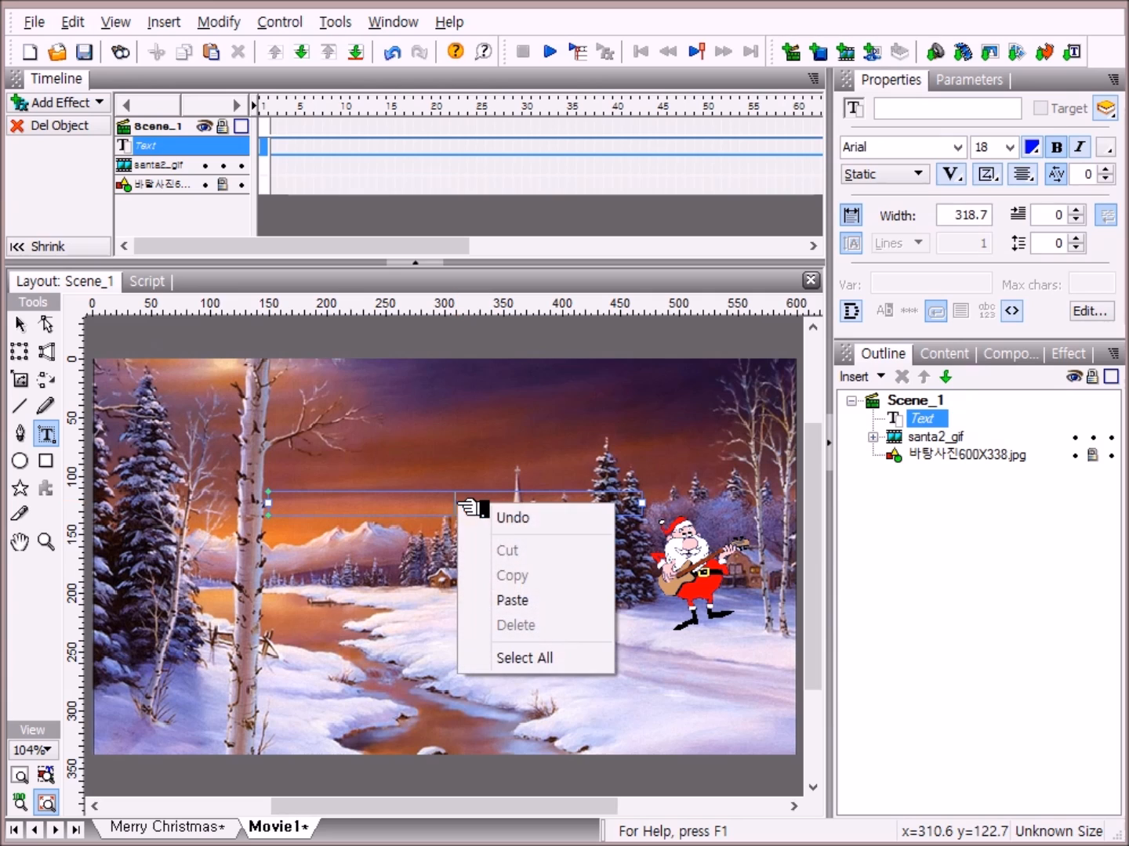
{"action": "left_click", "coordinate": [518, 601]}
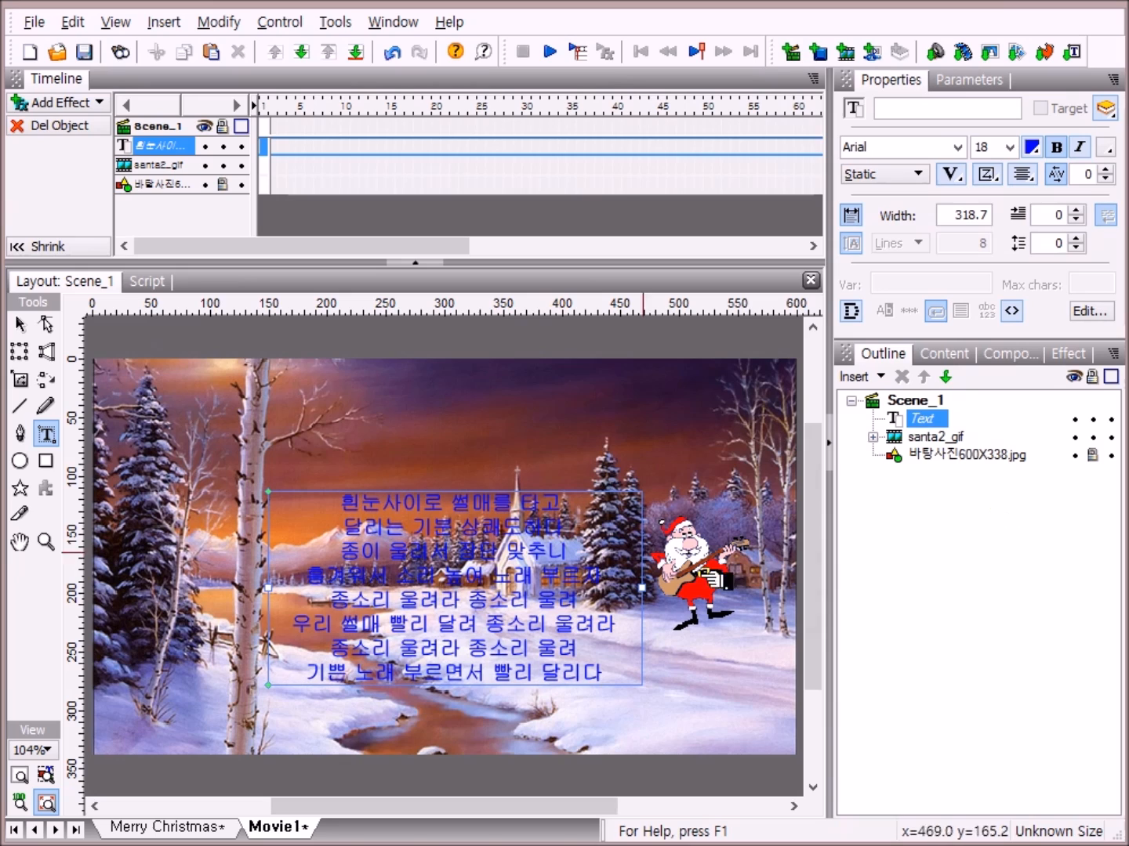
Step: Turn off the lyrics text's fixed width and move the text about 19 pixels right and 21 pixels up
{"action": "left_click", "coordinate": [857, 214]}
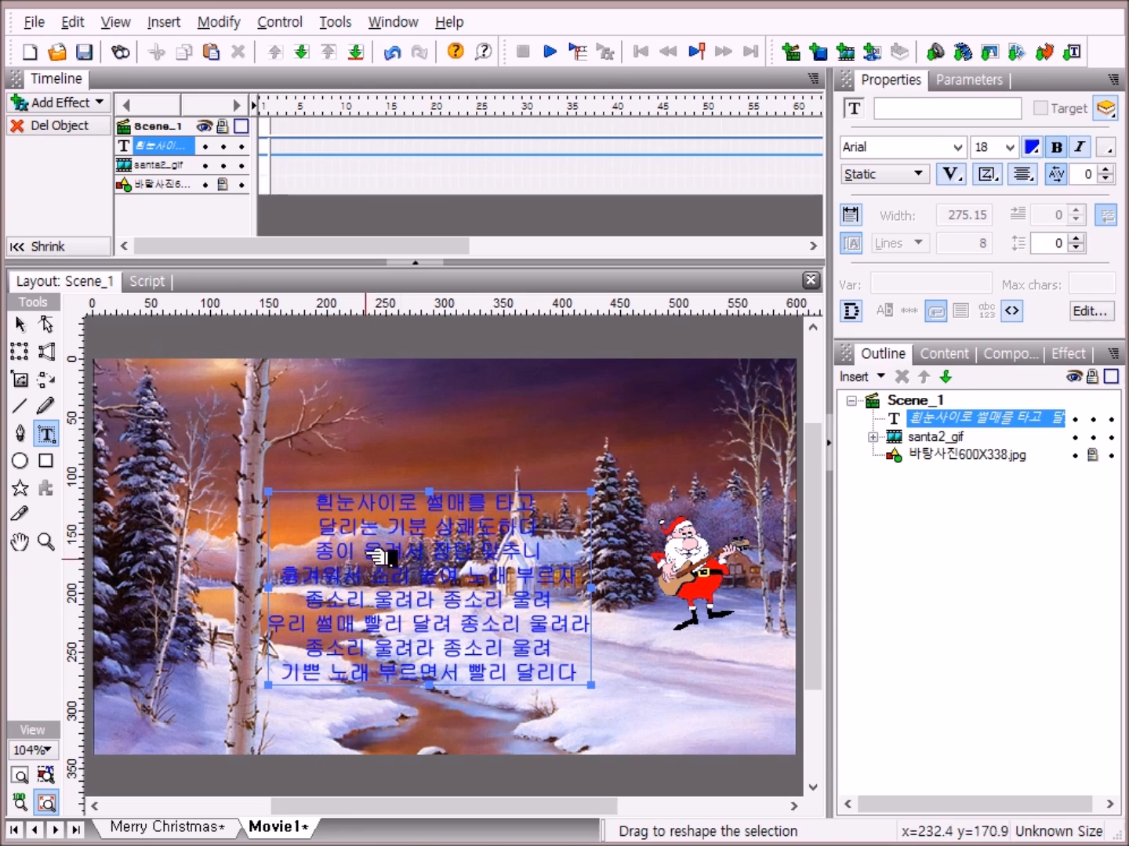
{"action": "left_click", "coordinate": [23, 325]}
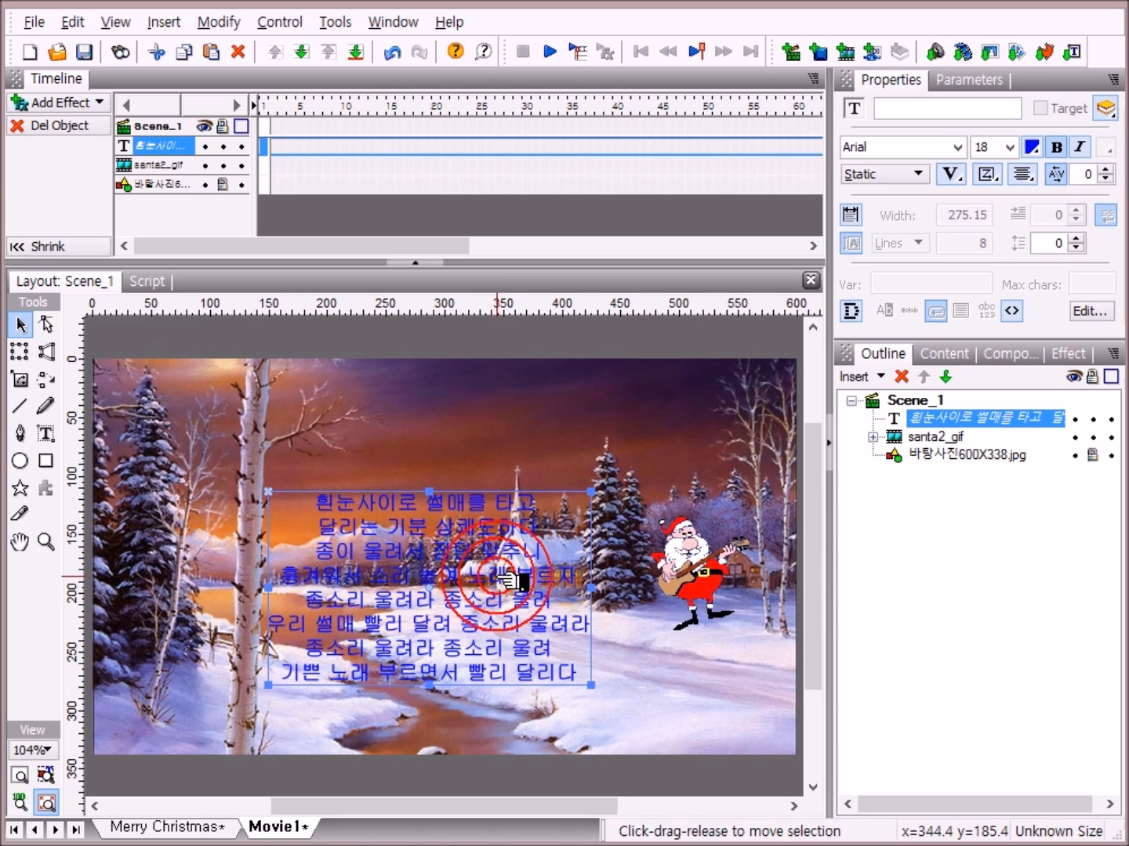
{"action": "left_click_drag", "start_coordinate": [497, 576], "coordinate": [520, 551]}
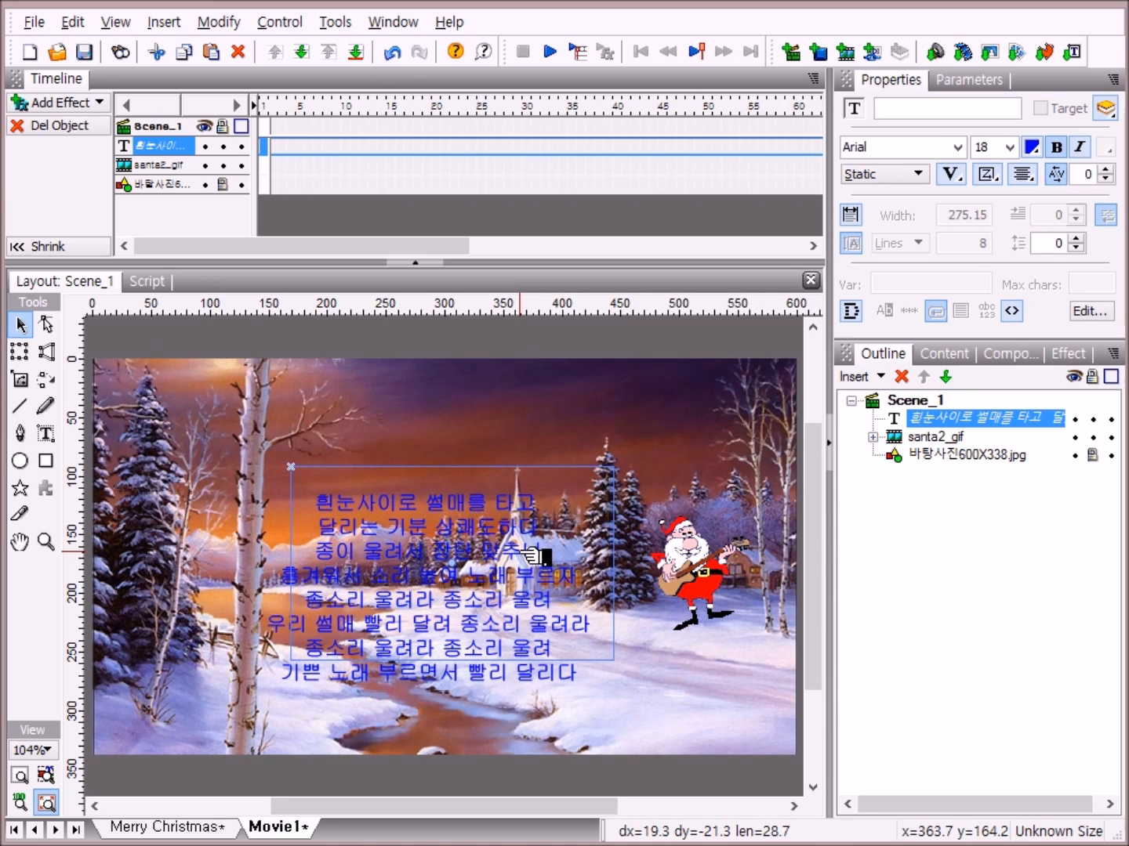
{"action": "left_click_drag", "start_coordinate": [533, 555], "coordinate": [533, 555]}
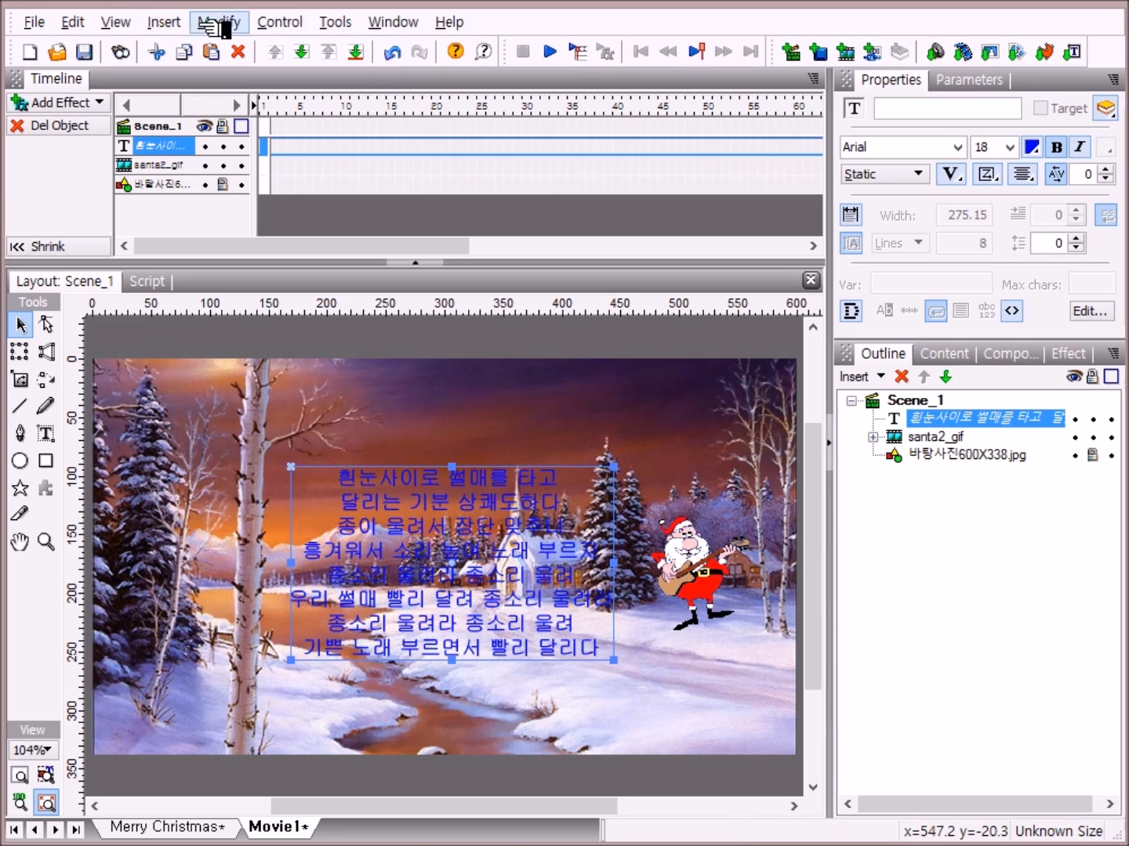
Step: Add a Glow filter to the lyrics text using the blur2_strength1000_white preset, with Passes set to 1
{"action": "left_click", "coordinate": [395, 23]}
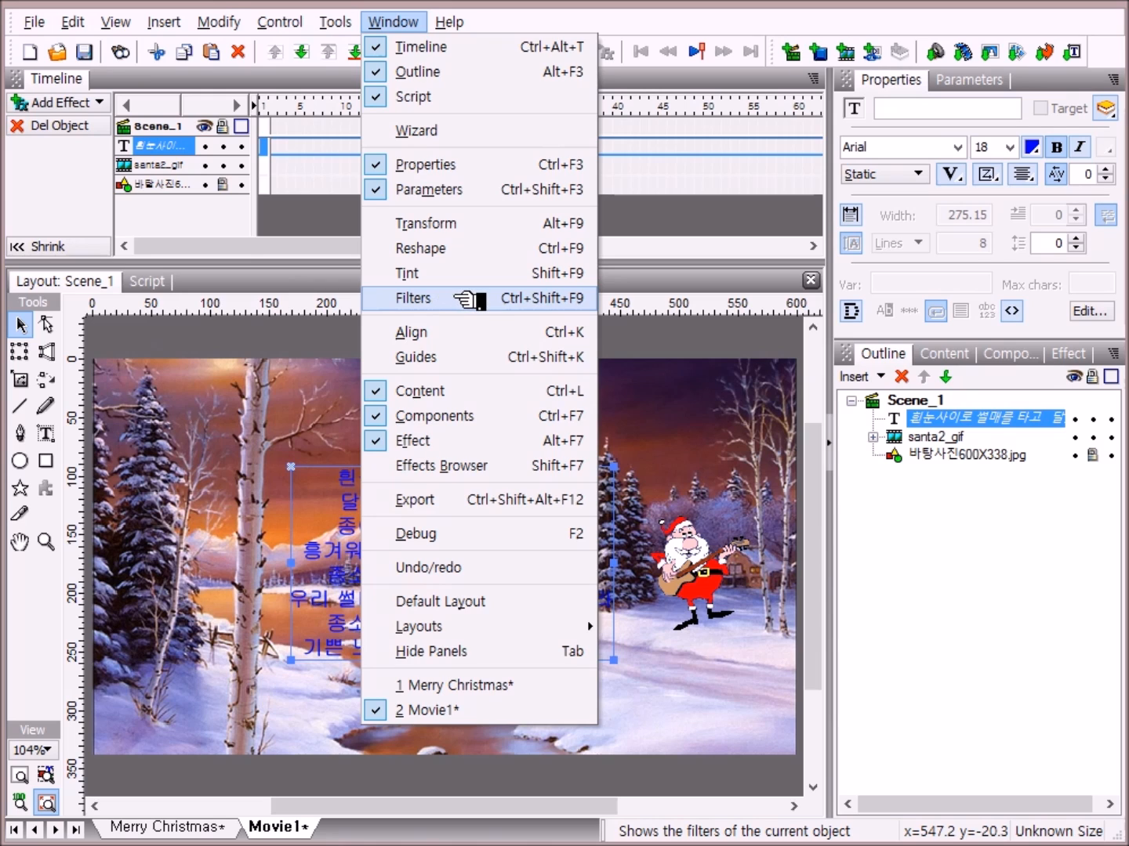
{"action": "left_click", "coordinate": [468, 299]}
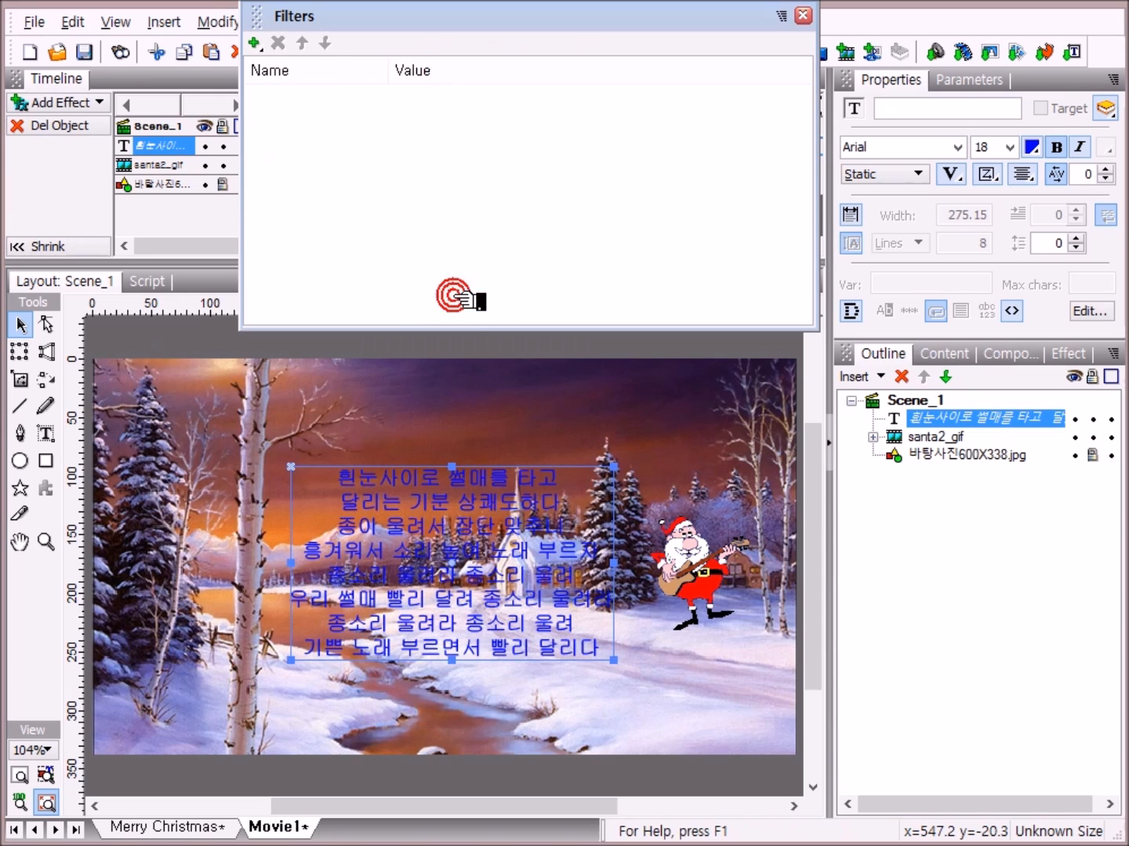
{"action": "left_click", "coordinate": [259, 44]}
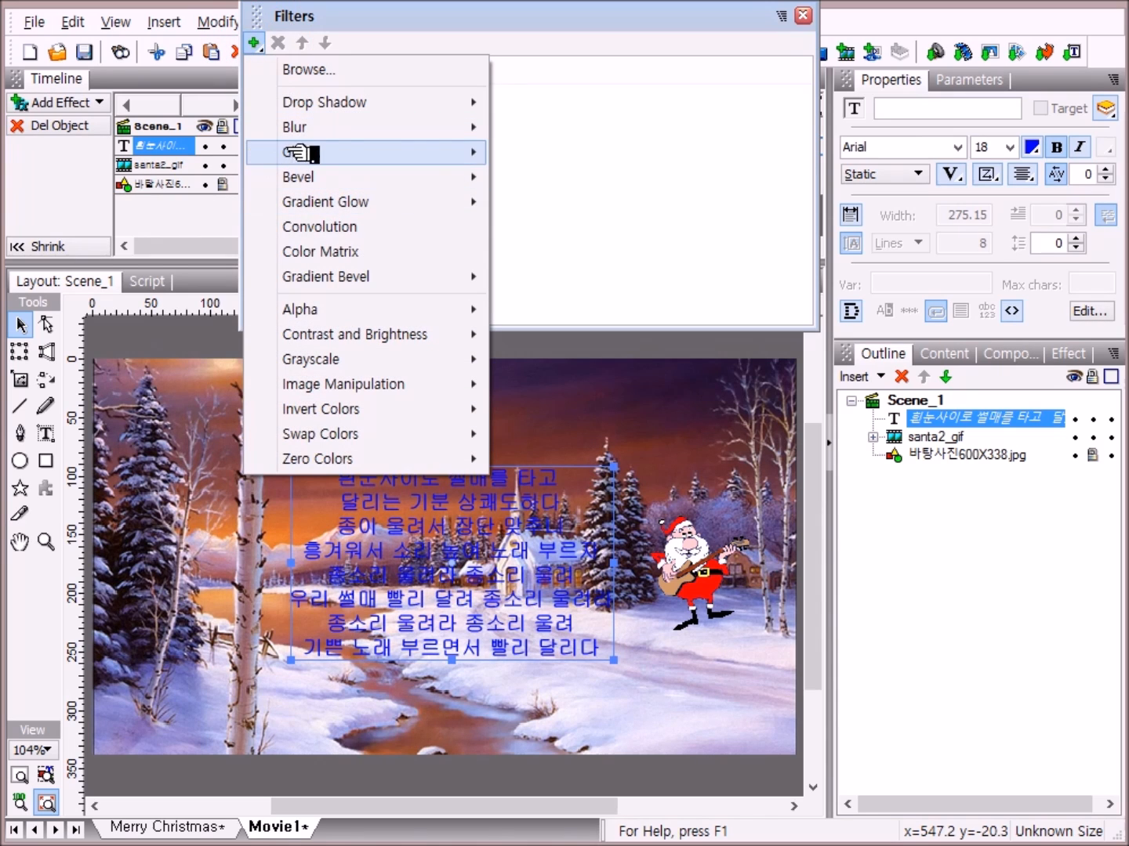
{"action": "mouse_move", "coordinate": [462, 155]}
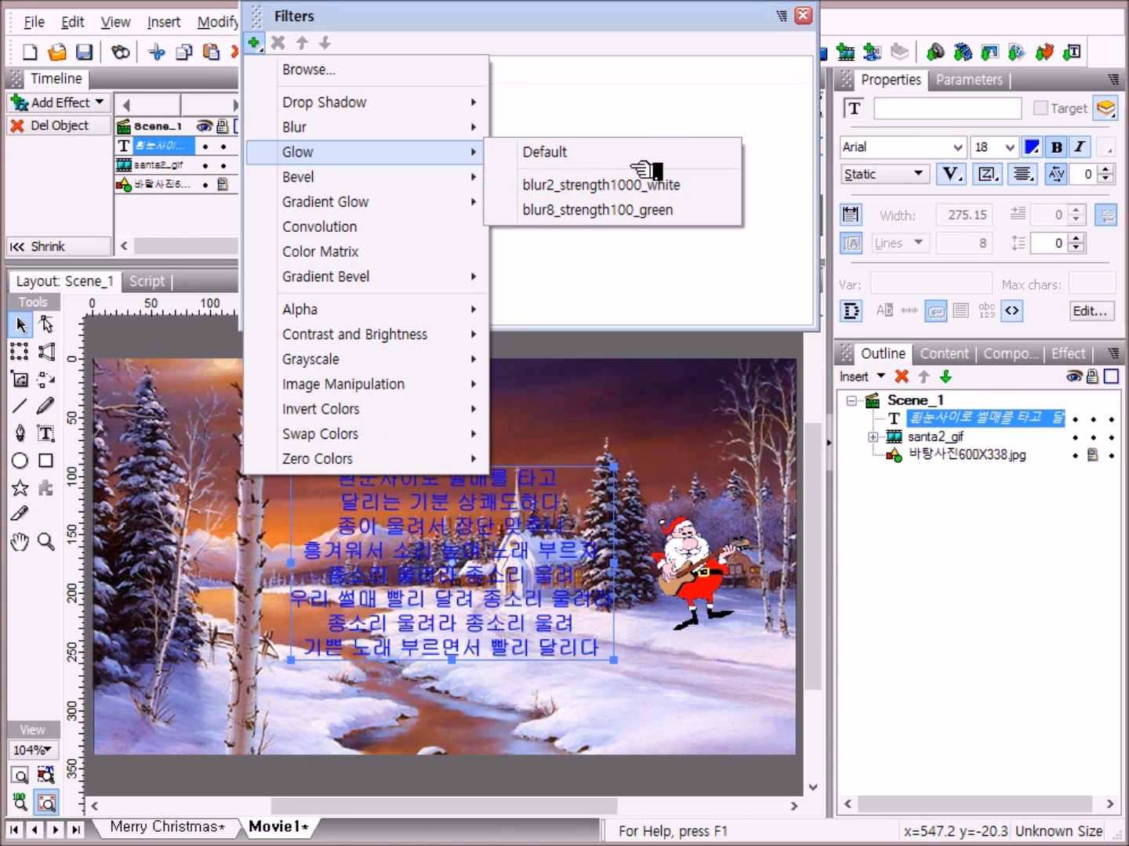
{"action": "left_click", "coordinate": [705, 186]}
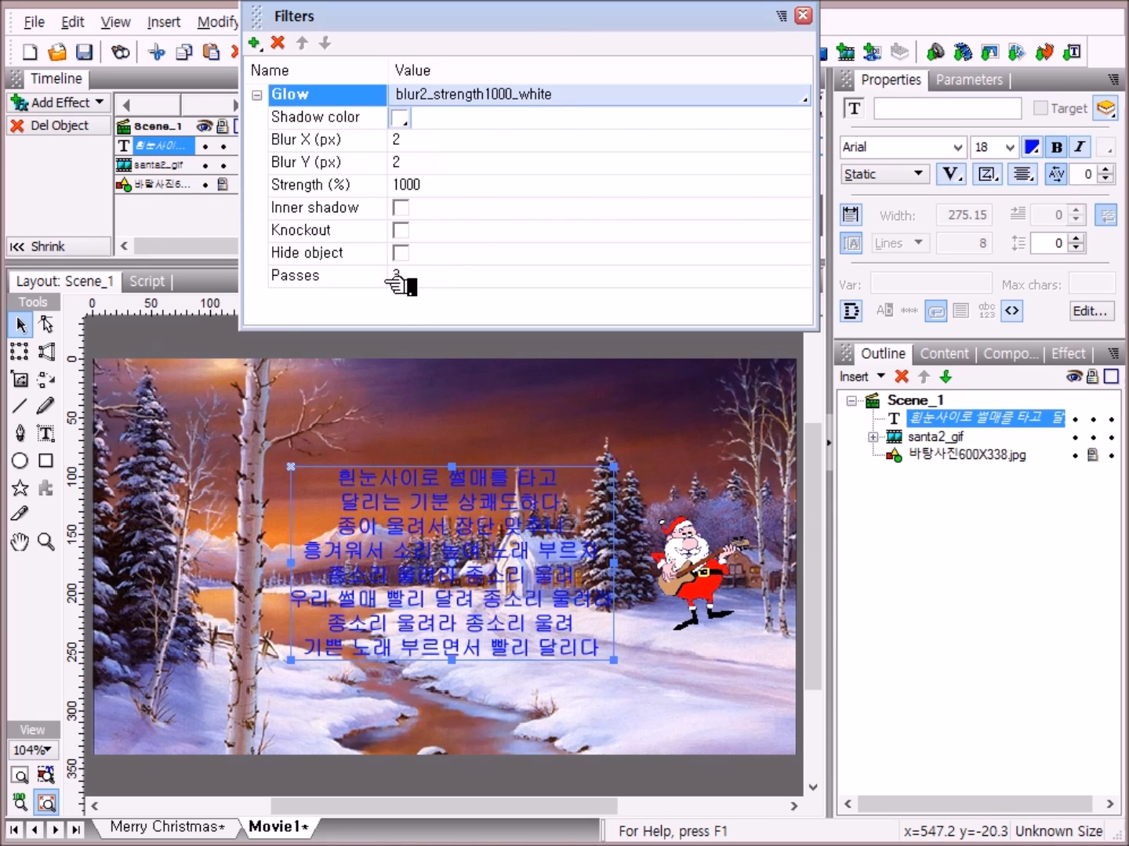
{"action": "left_click", "coordinate": [436, 278]}
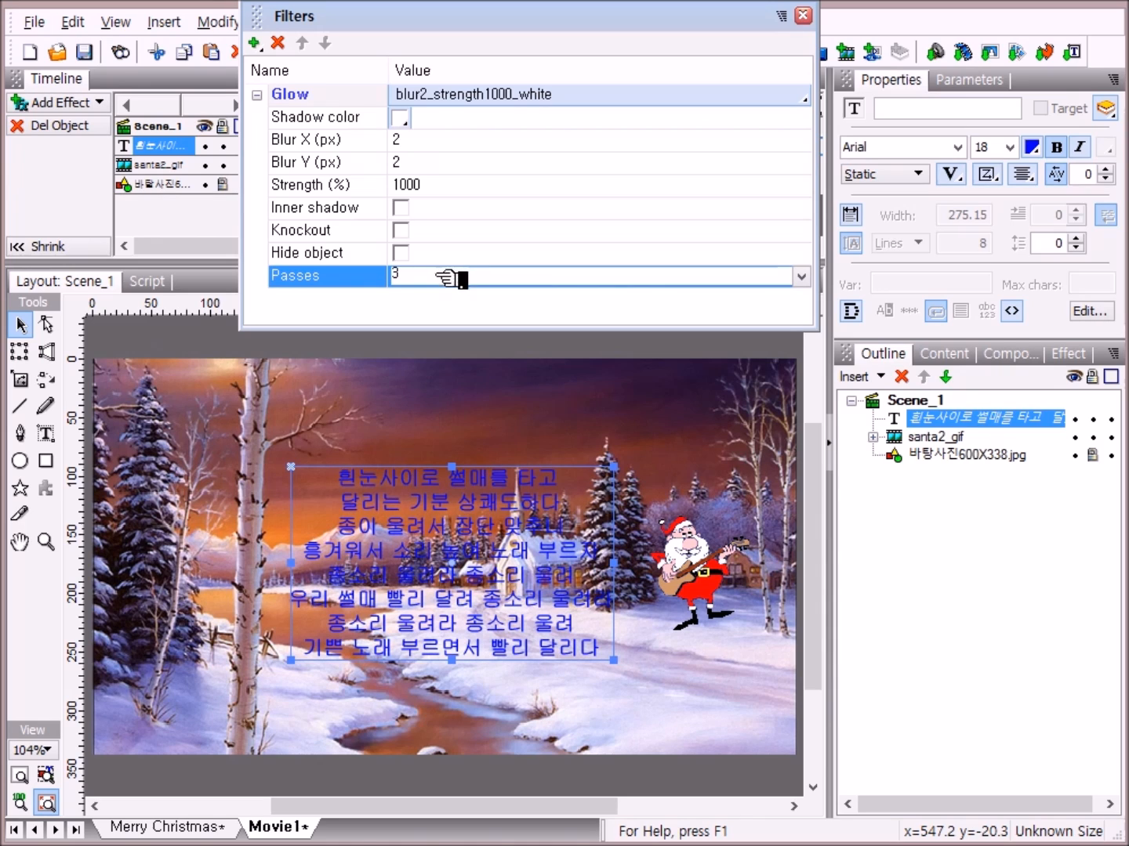
{"action": "left_click", "coordinate": [801, 276]}
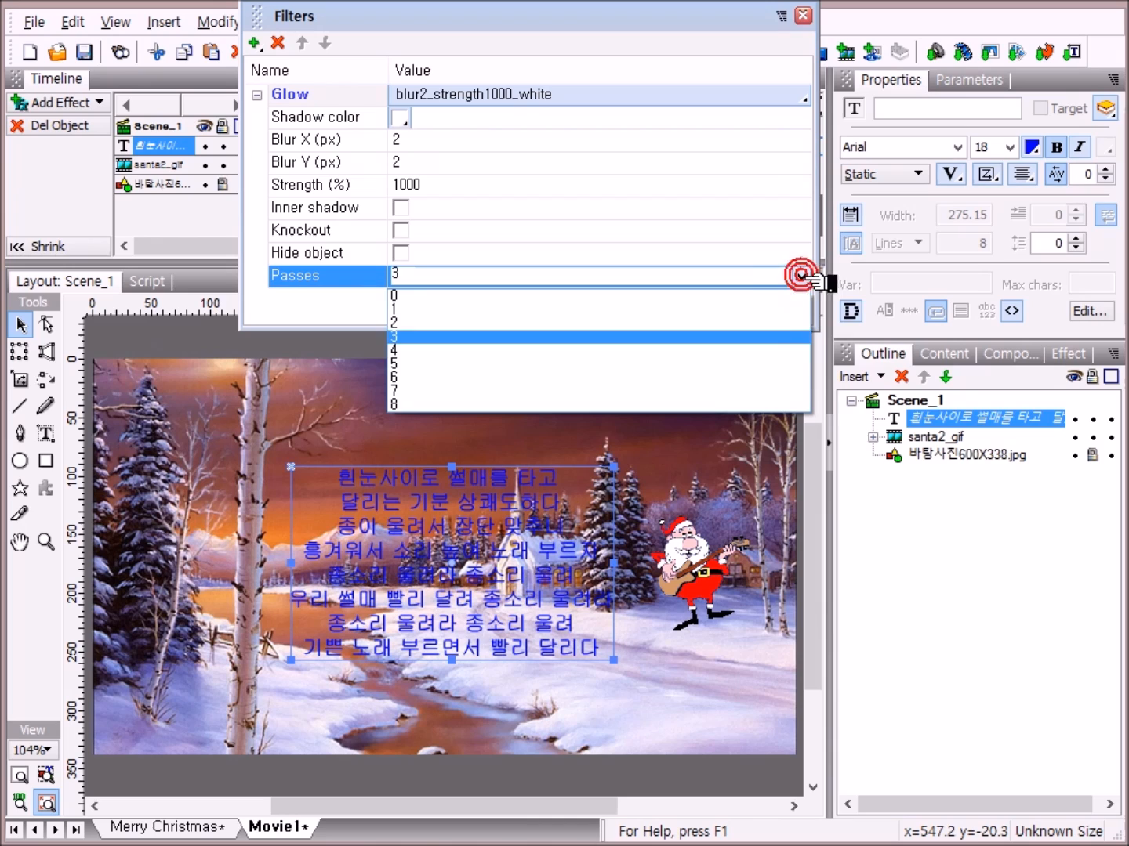
{"action": "left_click", "coordinate": [421, 311]}
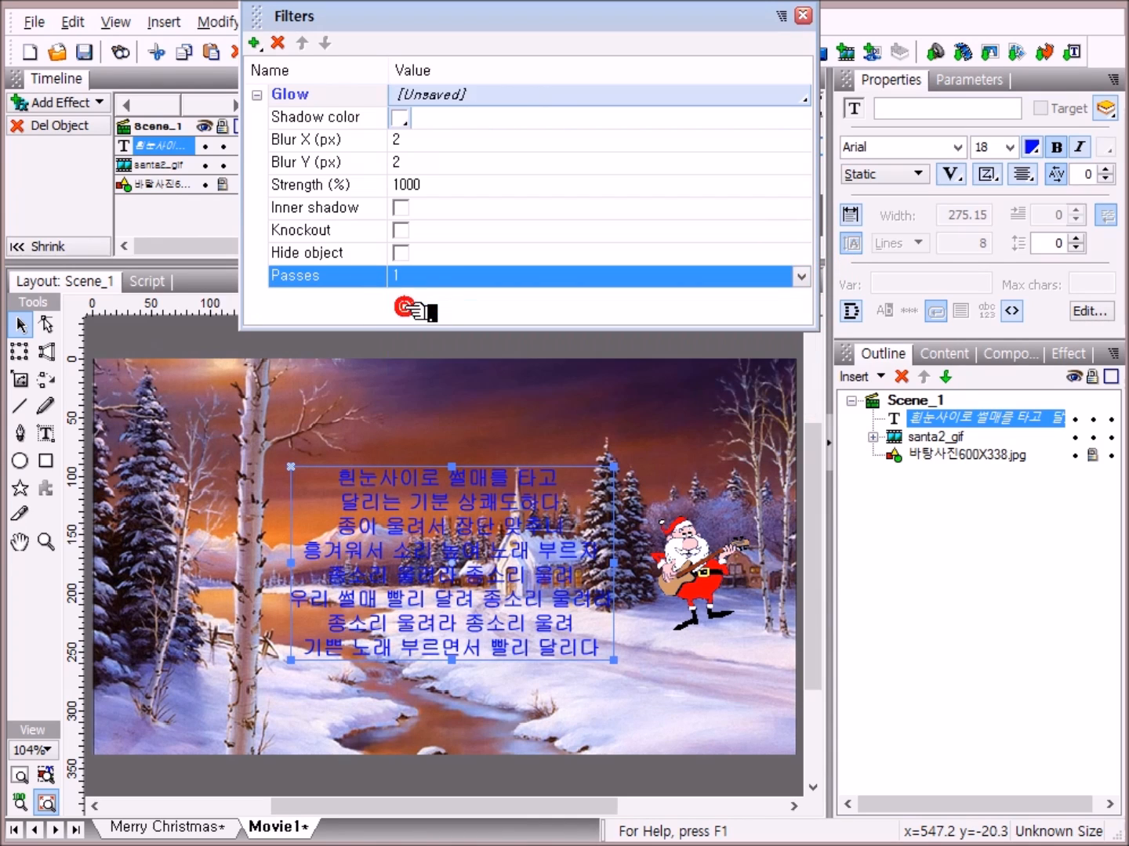
{"action": "left_click", "coordinate": [804, 16]}
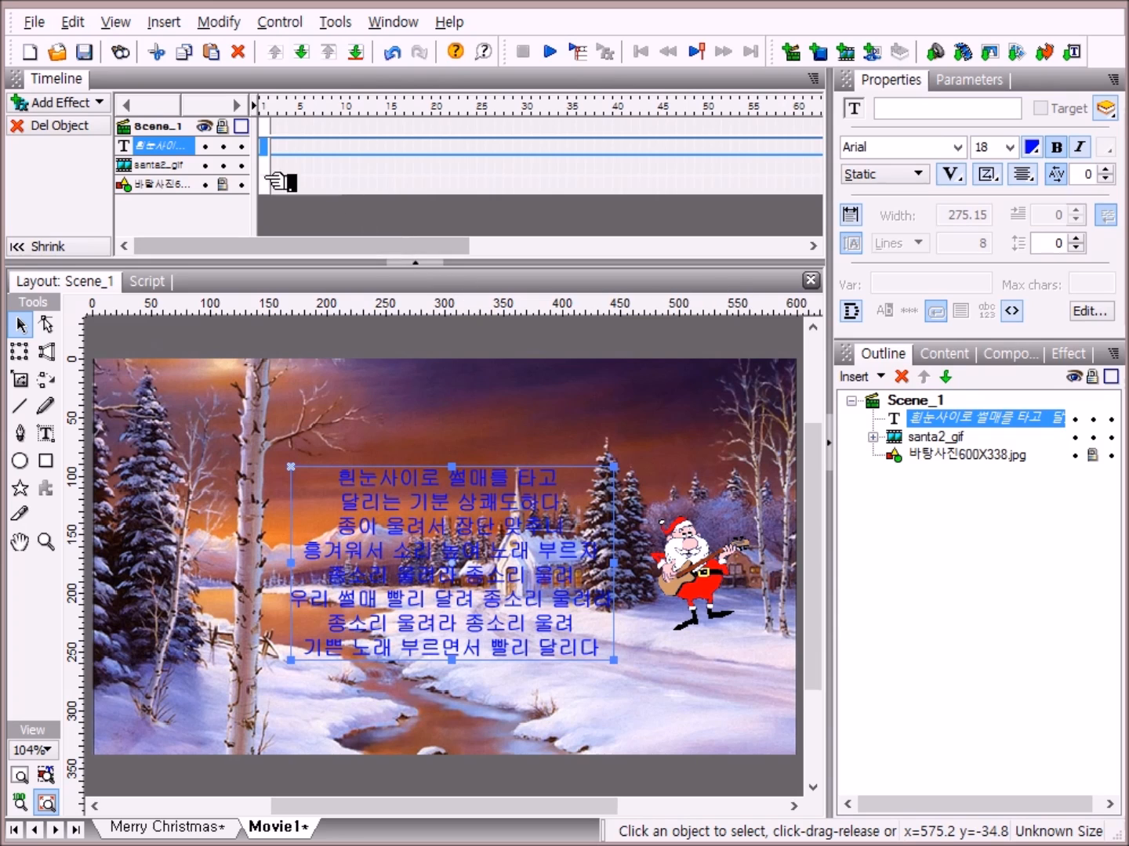
Step: Apply the Vortex core effect to the lyrics text from frame 1 and set its duration to 300 frames
{"action": "left_click_drag", "start_coordinate": [244, 145], "coordinate": [272, 146]}
{"action": "right_click", "coordinate": [266, 147]}
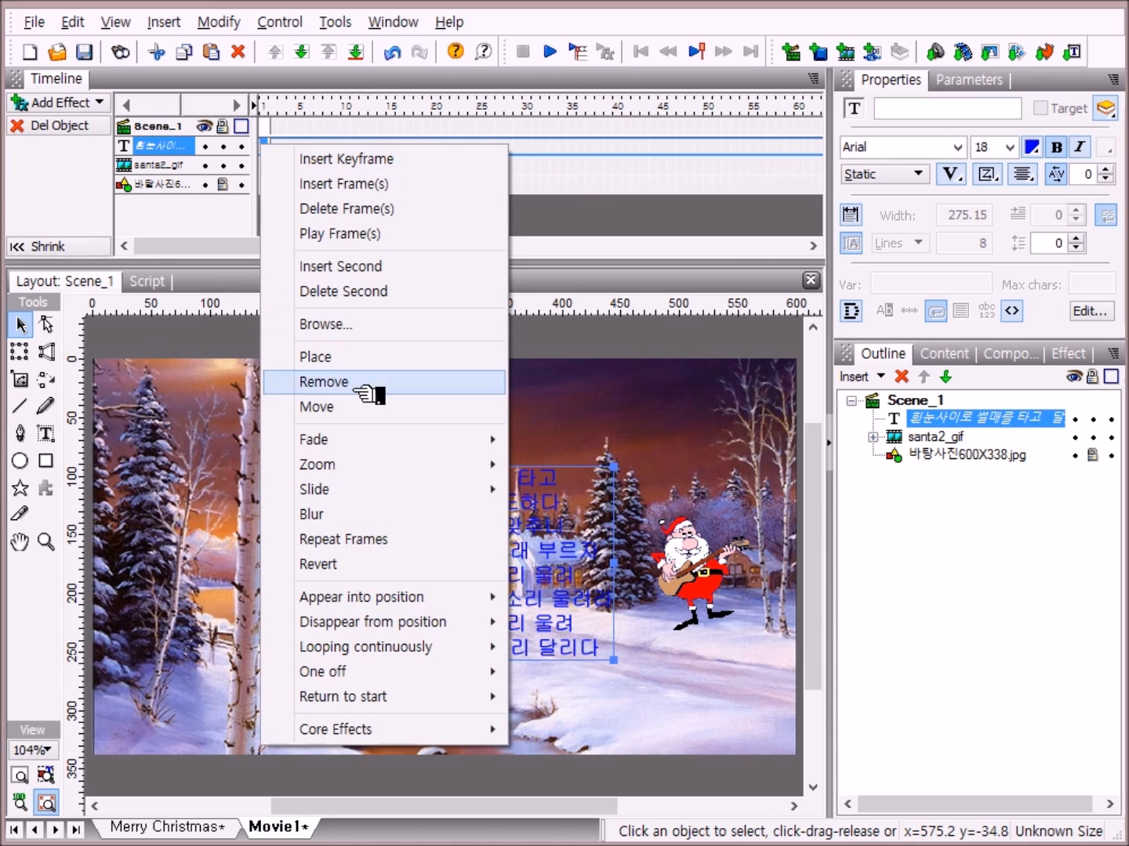
{"action": "mouse_move", "coordinate": [361, 736]}
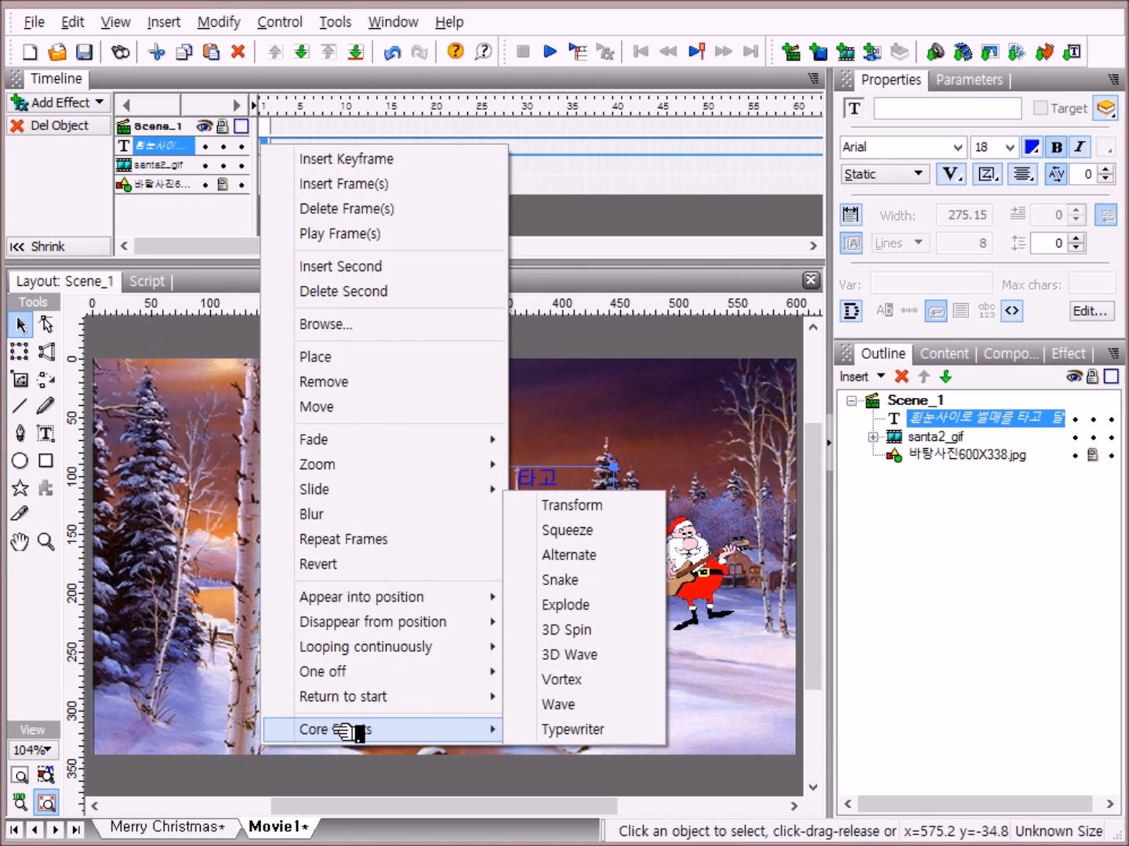
{"action": "left_click", "coordinate": [641, 688]}
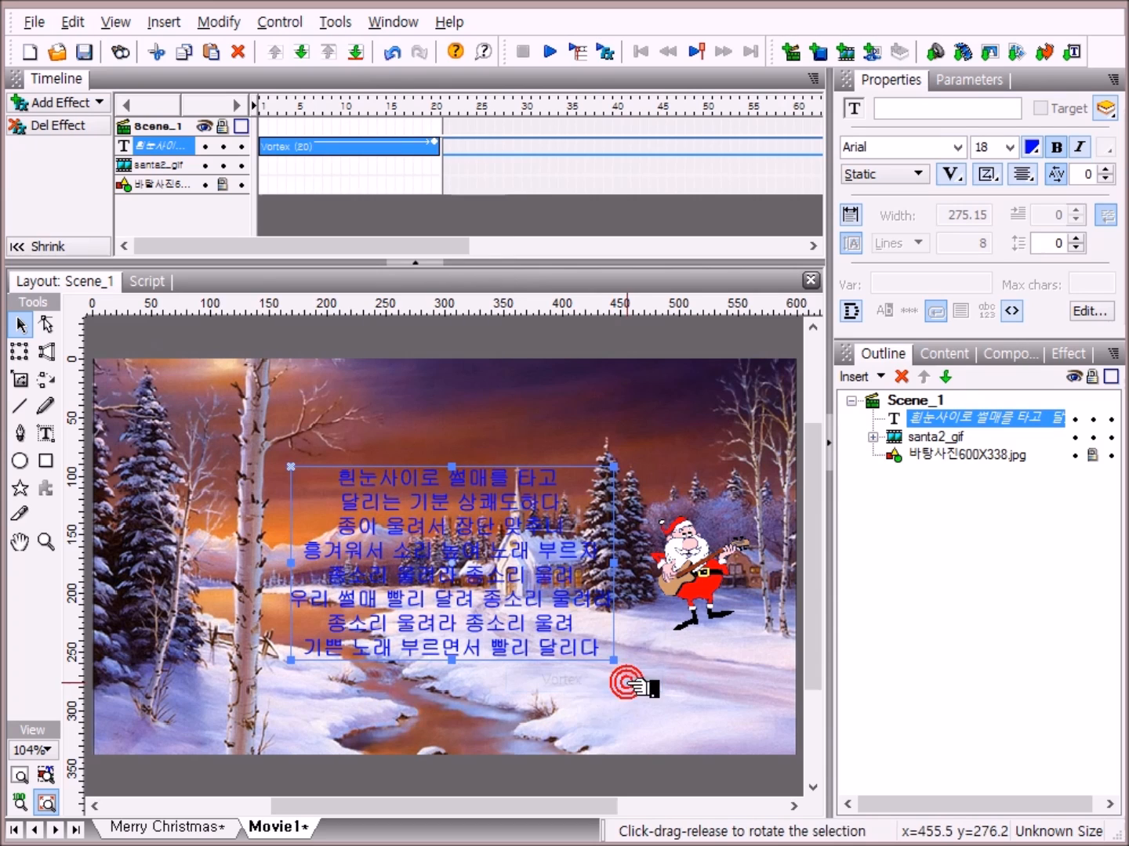
{"action": "double_click", "coordinate": [401, 146]}
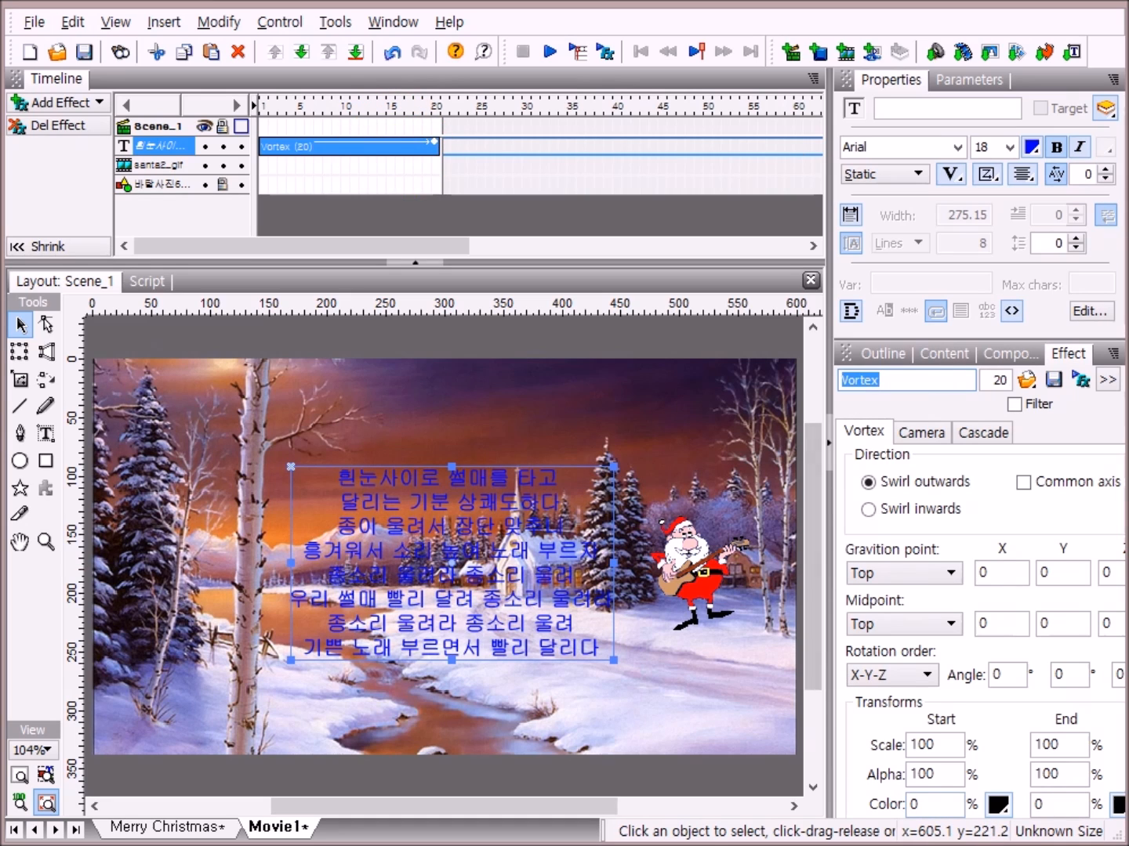
{"action": "left_click", "coordinate": [999, 381]}
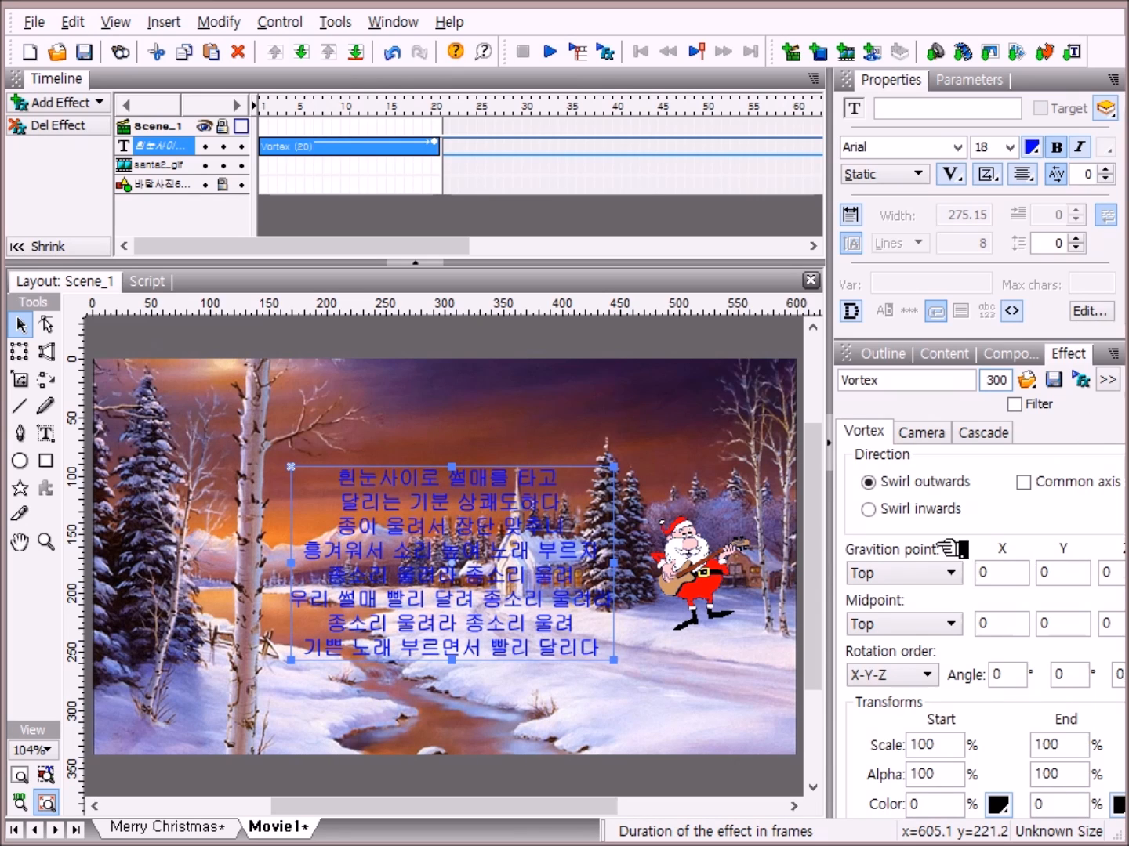
Step: Make the Vortex effect swirl inwards with a Custom gravitation point at X 180 and Y -2
{"action": "left_click", "coordinate": [870, 509]}
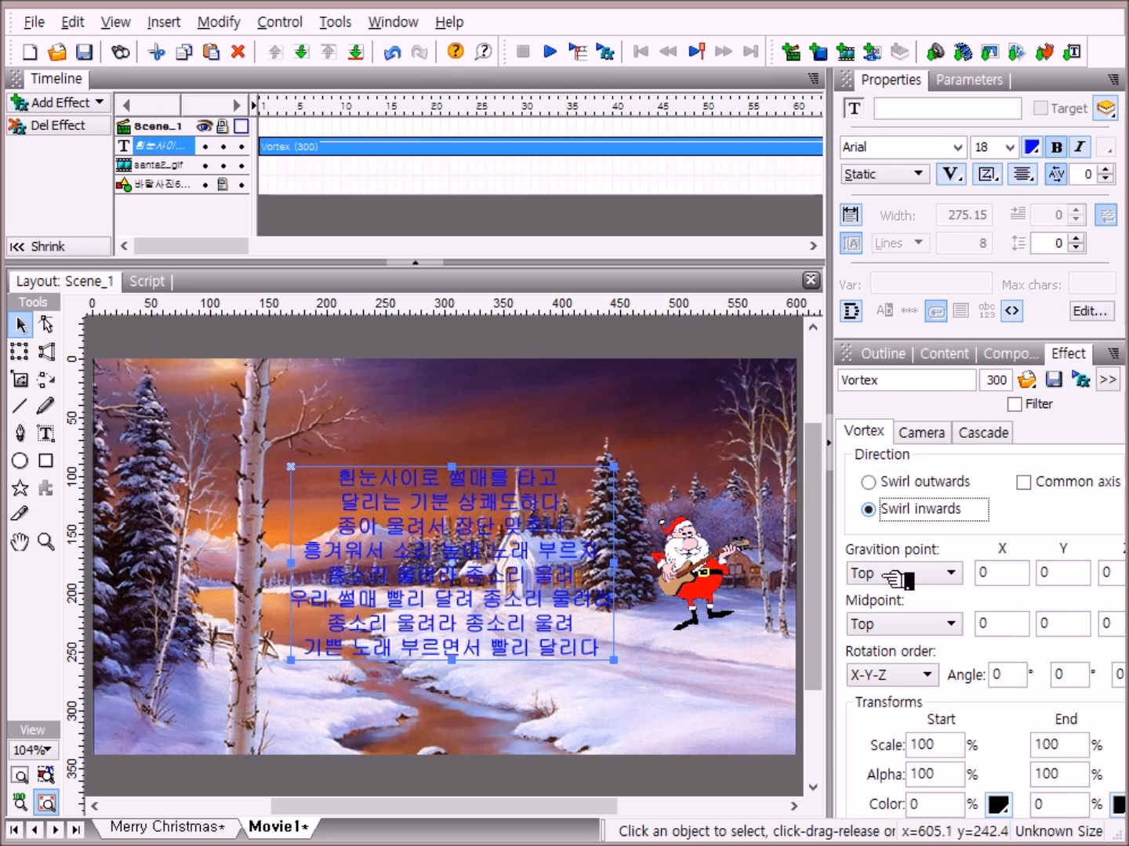
{"action": "left_click", "coordinate": [965, 573]}
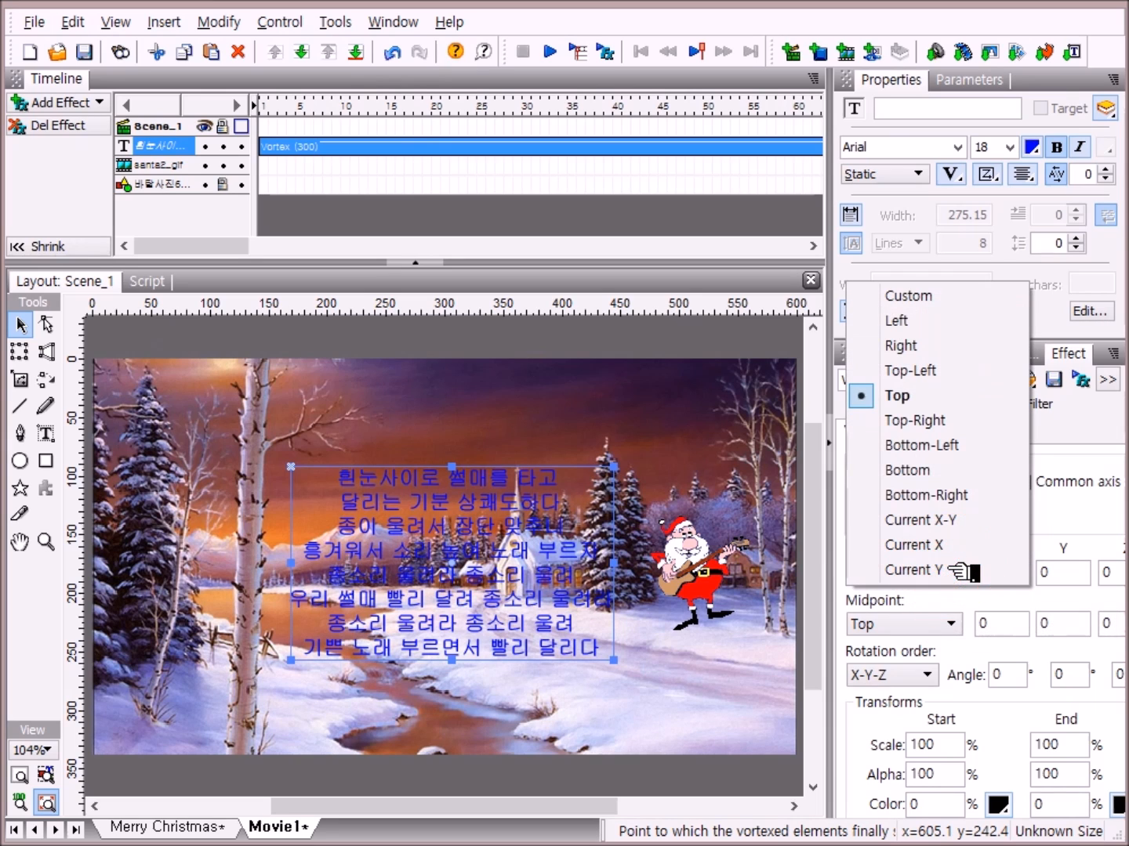
{"action": "left_click", "coordinate": [972, 297]}
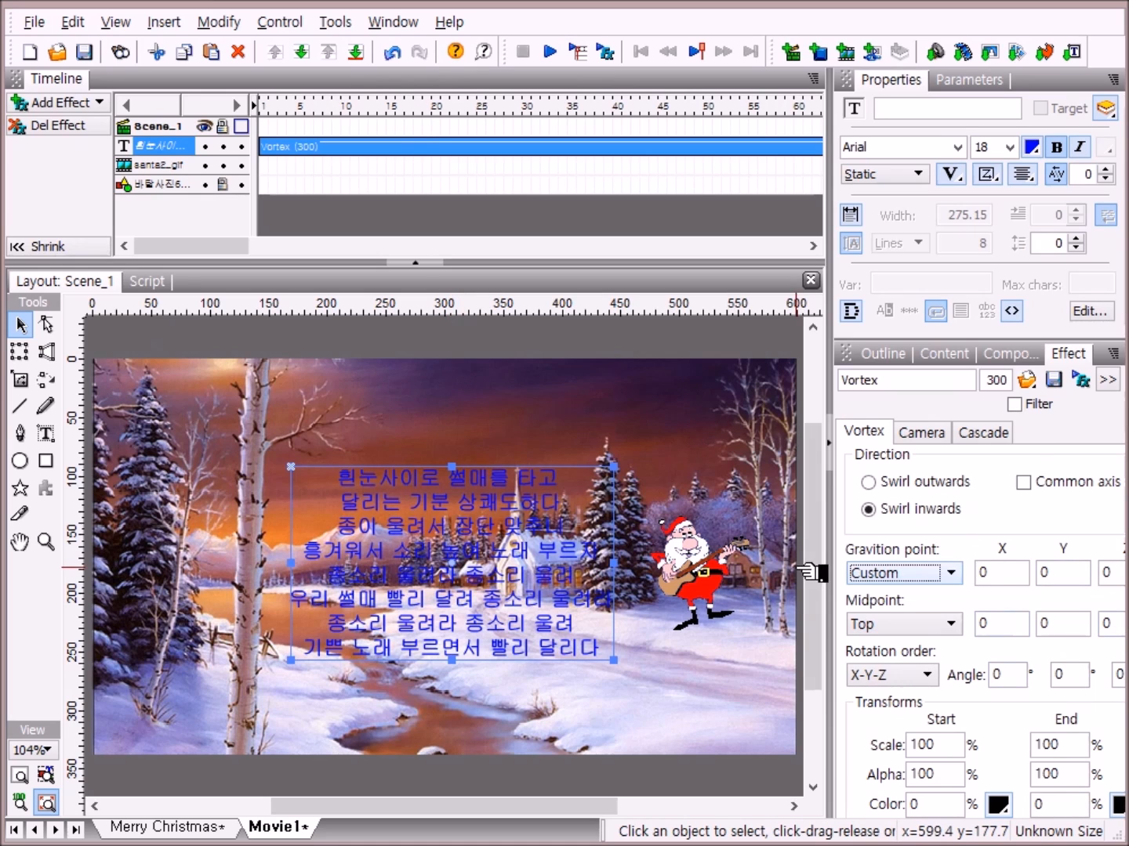
{"action": "left_click", "coordinate": [990, 572]}
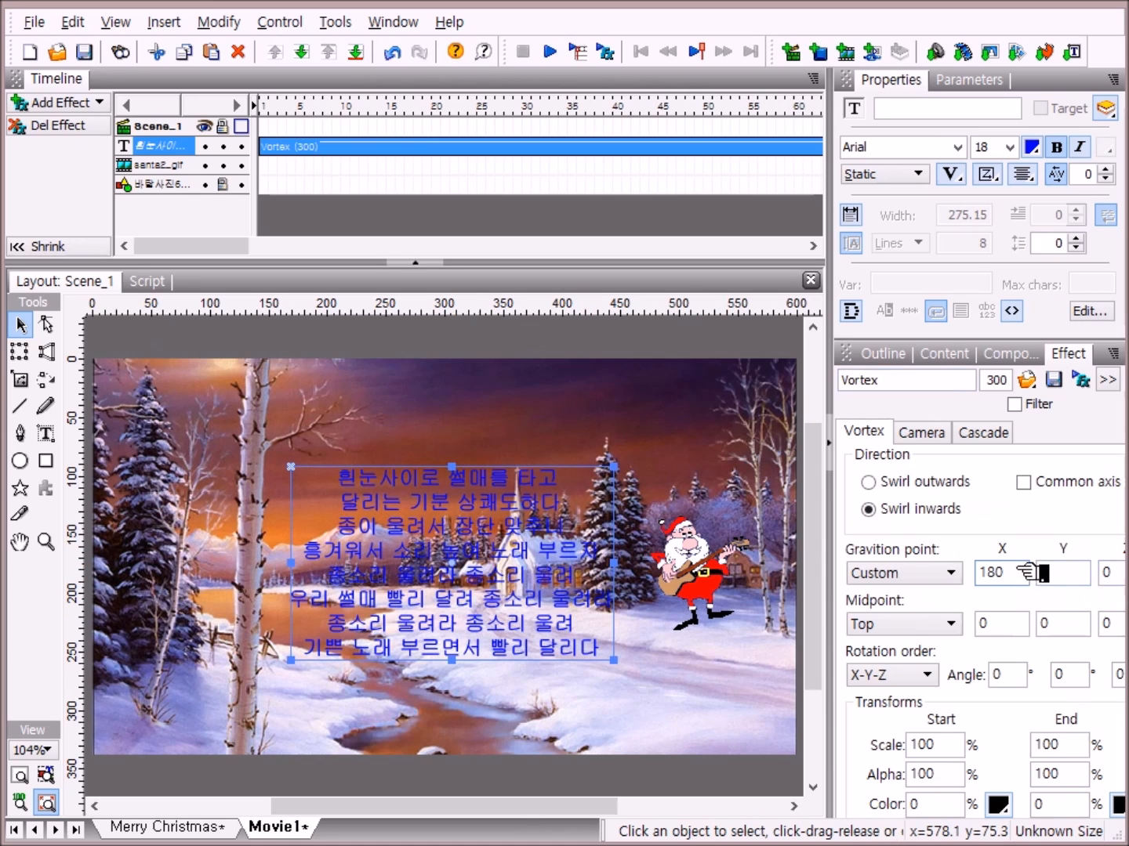
{"action": "left_click", "coordinate": [1059, 569]}
{"action": "type", "text": "0"}
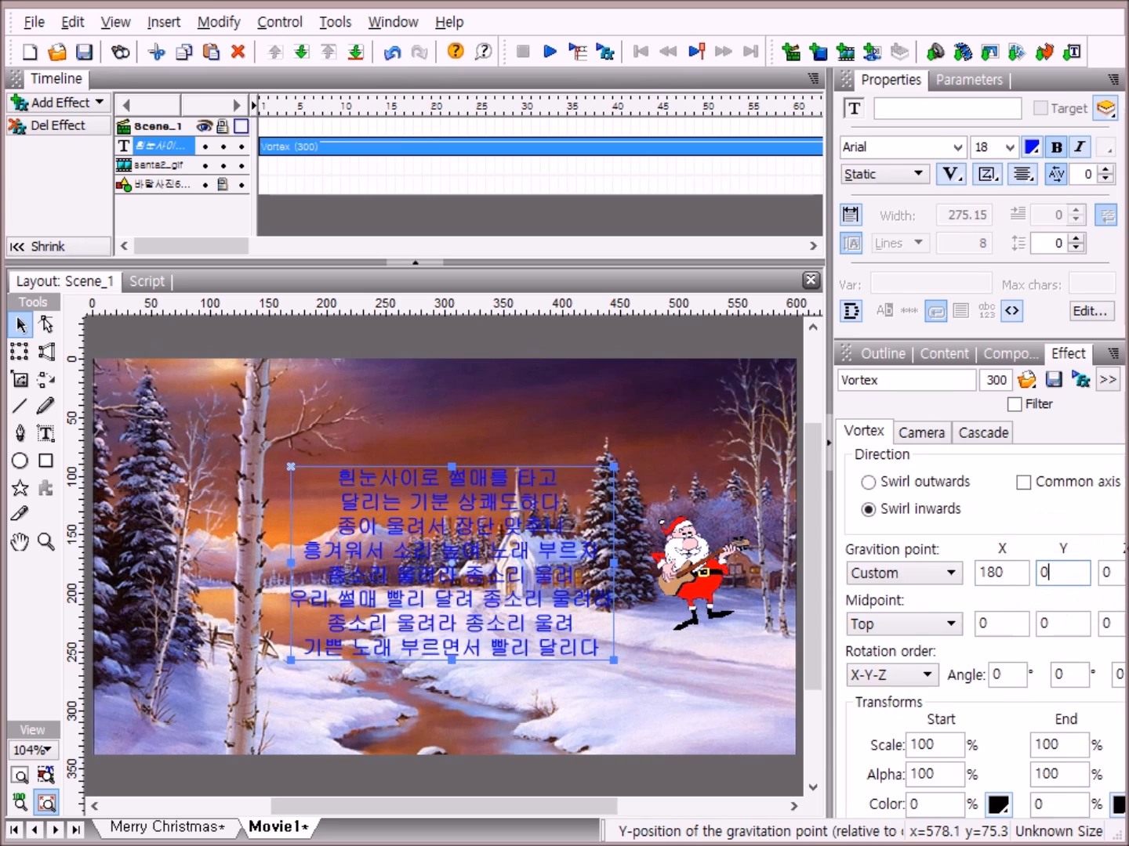
{"action": "type", "text": "-2"}
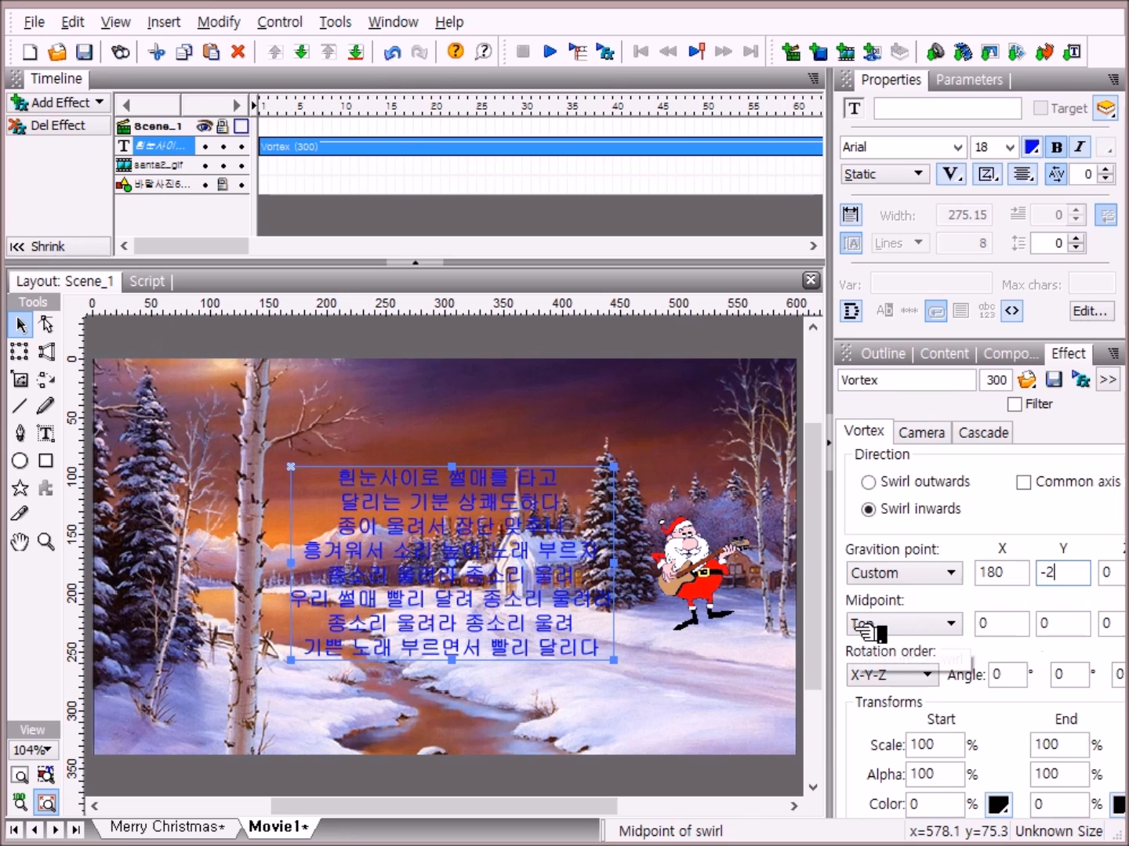
Step: Set the Vortex midpoint to Top-Left and the end scale to 30%, and show the effect's end on the timeline
{"action": "left_click", "coordinate": [950, 624]}
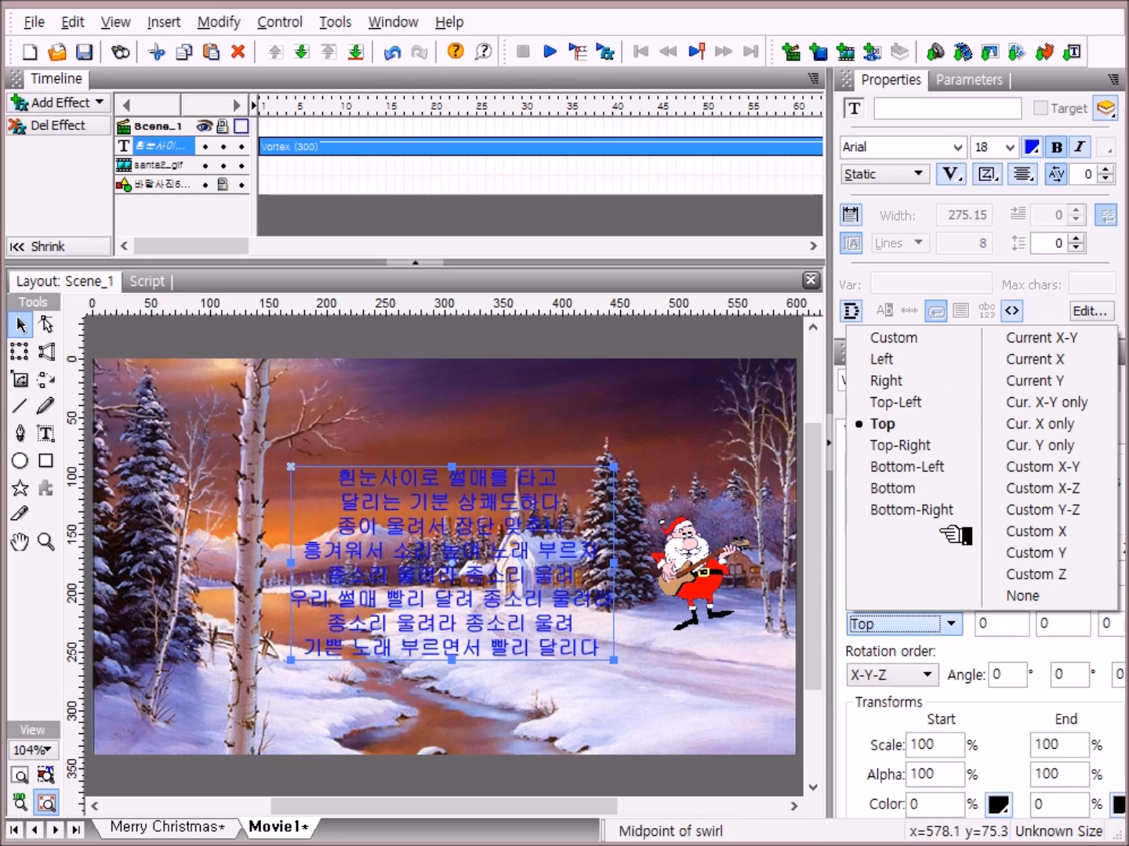
{"action": "left_click", "coordinate": [943, 406]}
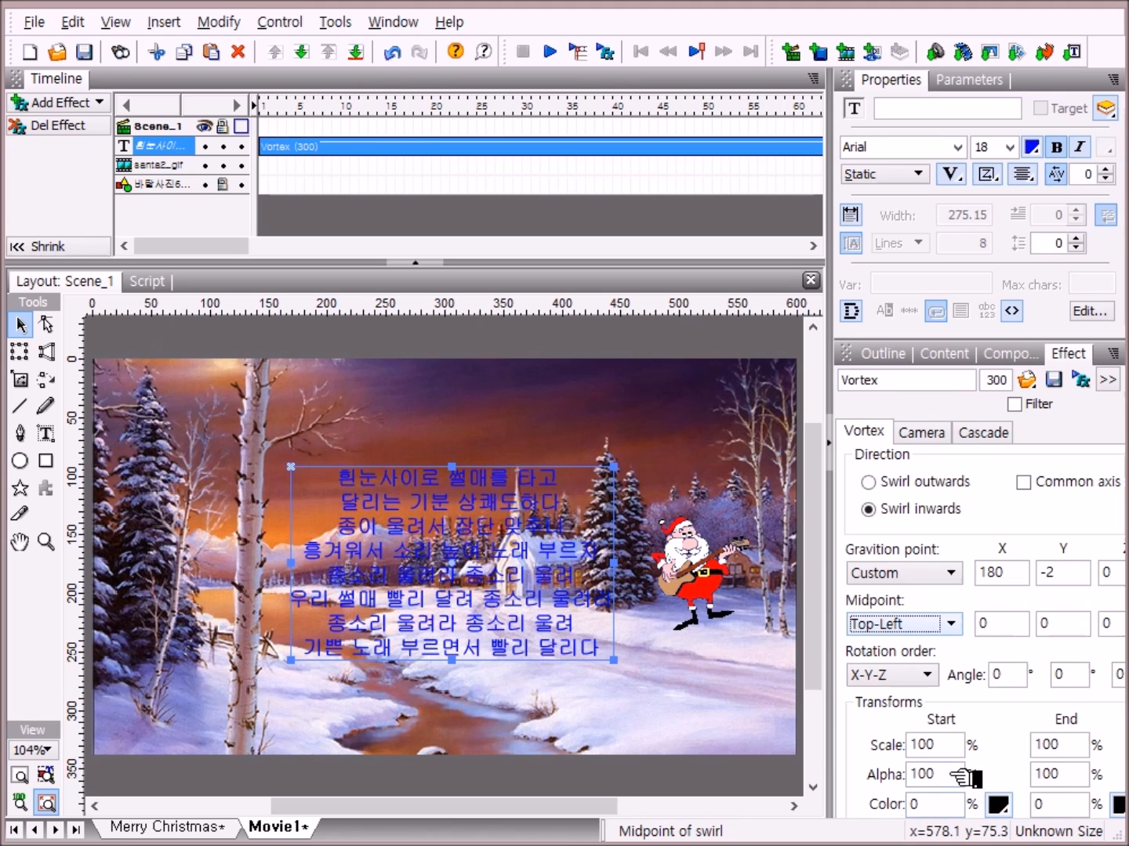
{"action": "left_click", "coordinate": [1066, 745]}
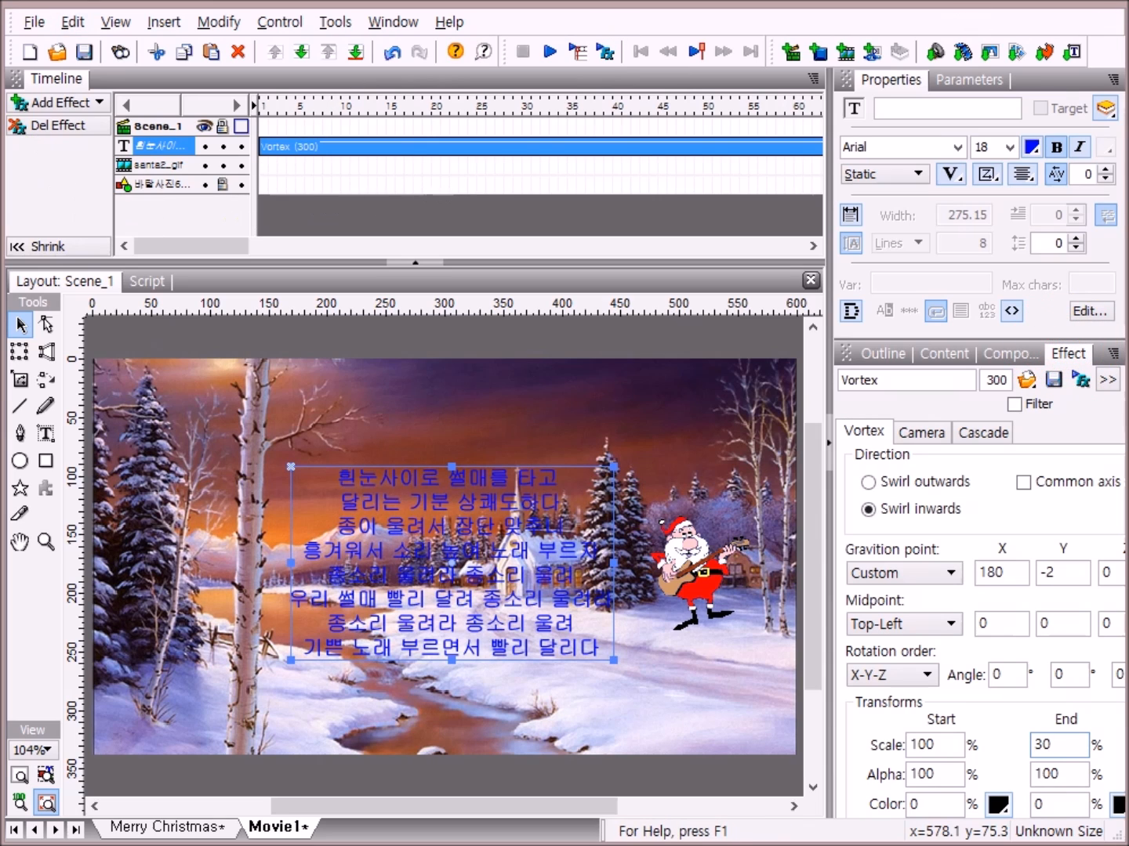
{"action": "left_click", "coordinate": [162, 242]}
{"action": "left_click_drag", "start_coordinate": [169, 244], "coordinate": [712, 255]}
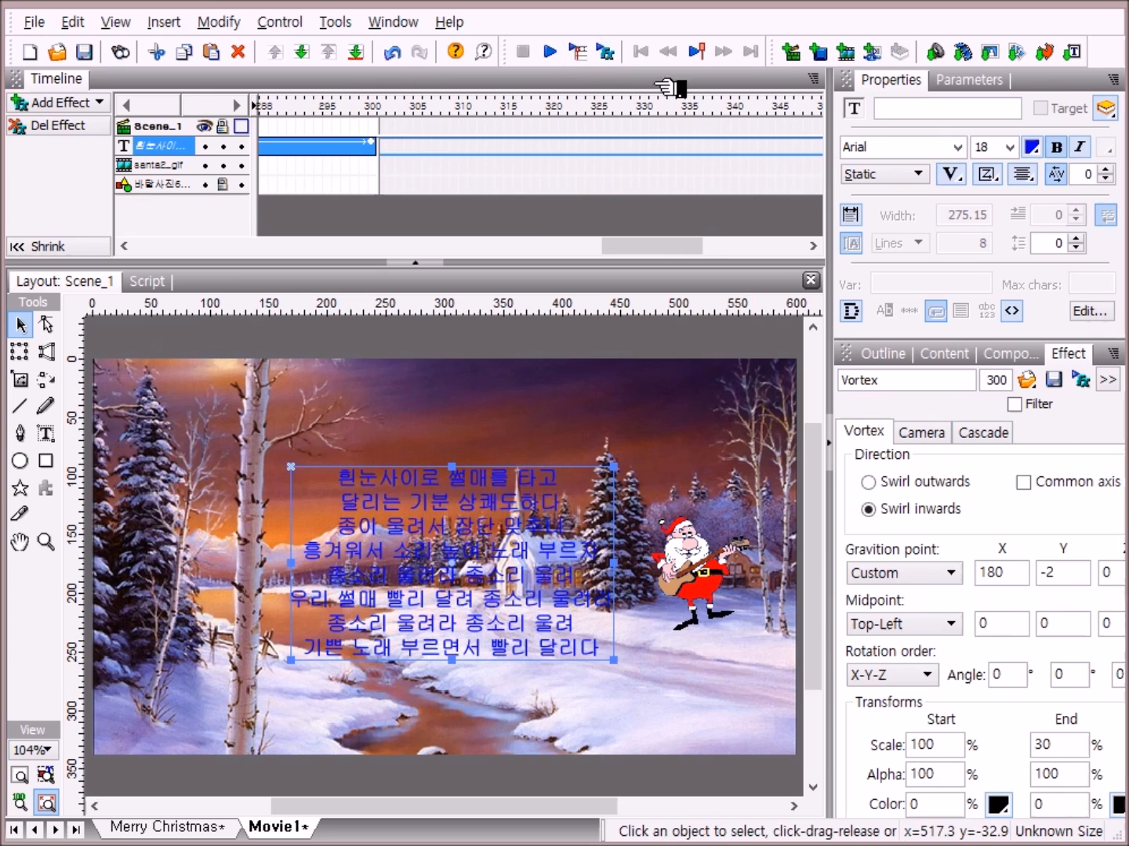
Step: Play the movie to preview the Vortex animation on the lyrics, and stop the playback
{"action": "left_click", "coordinate": [551, 50]}
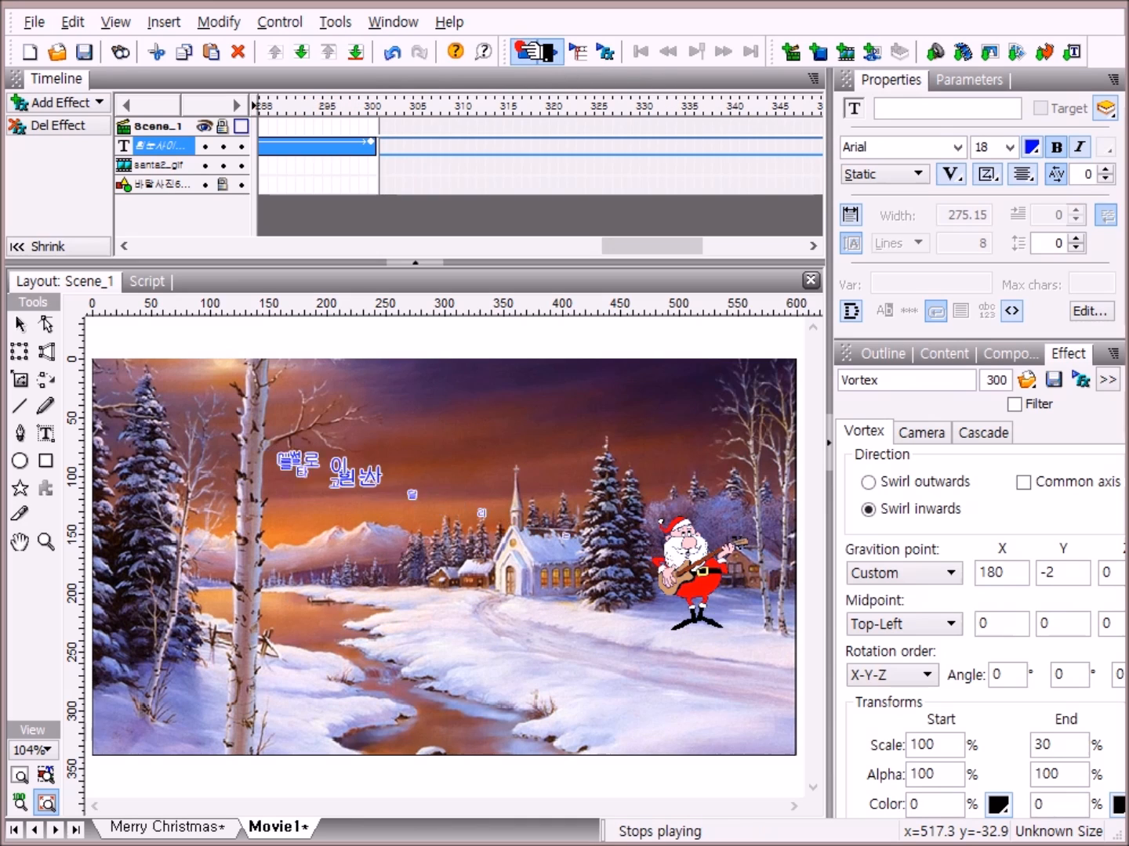
{"action": "left_click", "coordinate": [526, 50]}
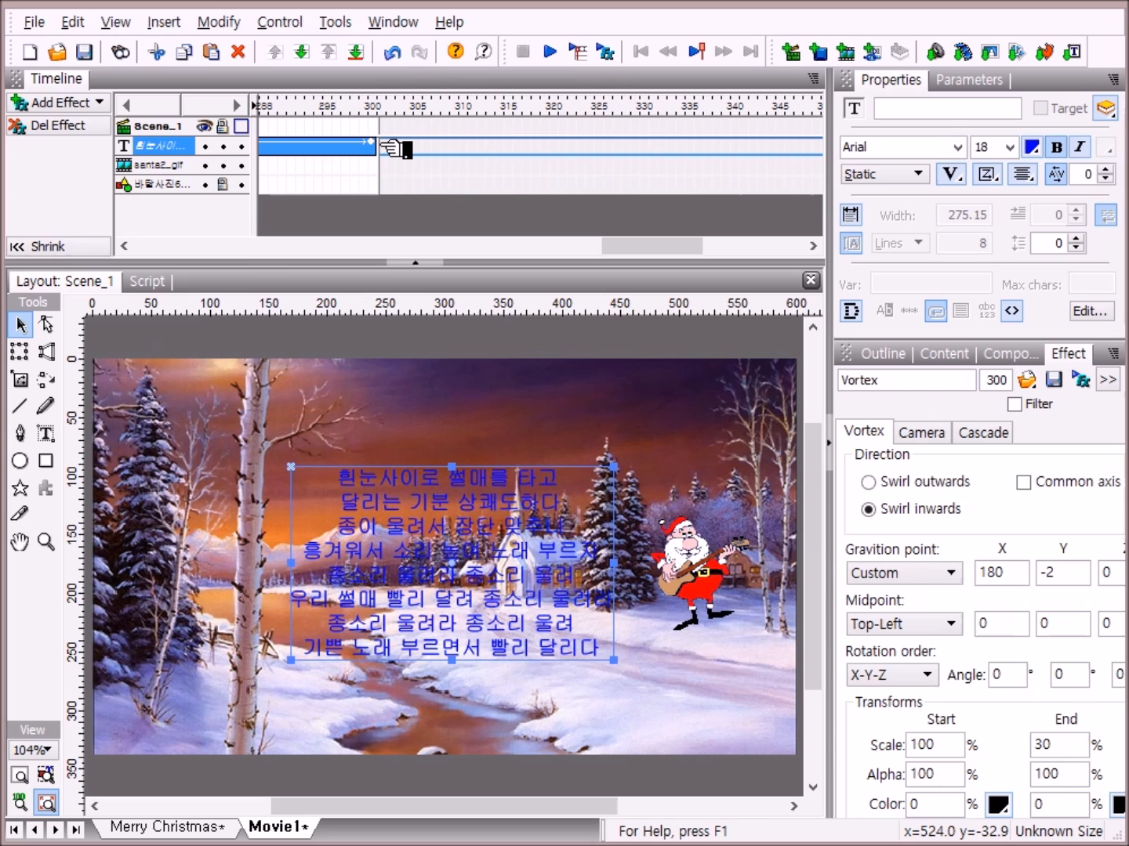
Step: Add an Explode core effect to the lyrics text from frame 301 and set its duration to 70 frames
{"action": "right_click", "coordinate": [384, 145]}
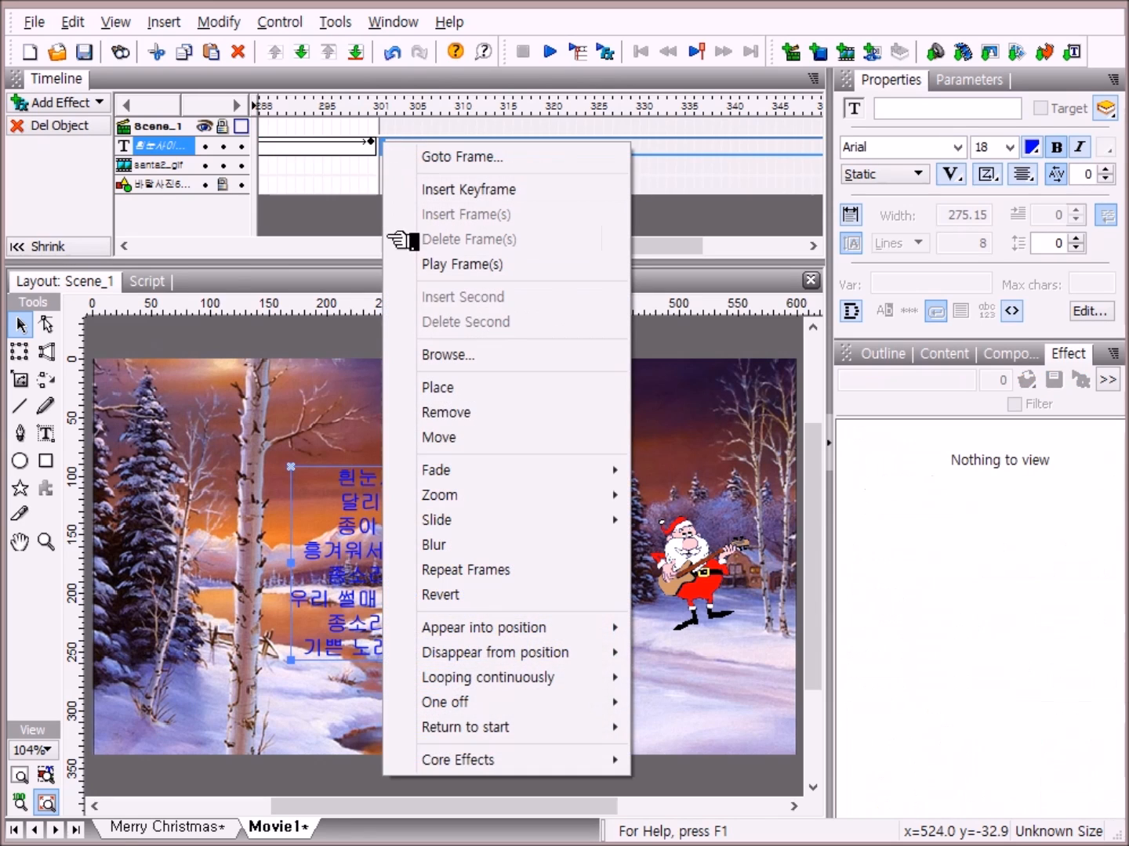
{"action": "mouse_move", "coordinate": [459, 758]}
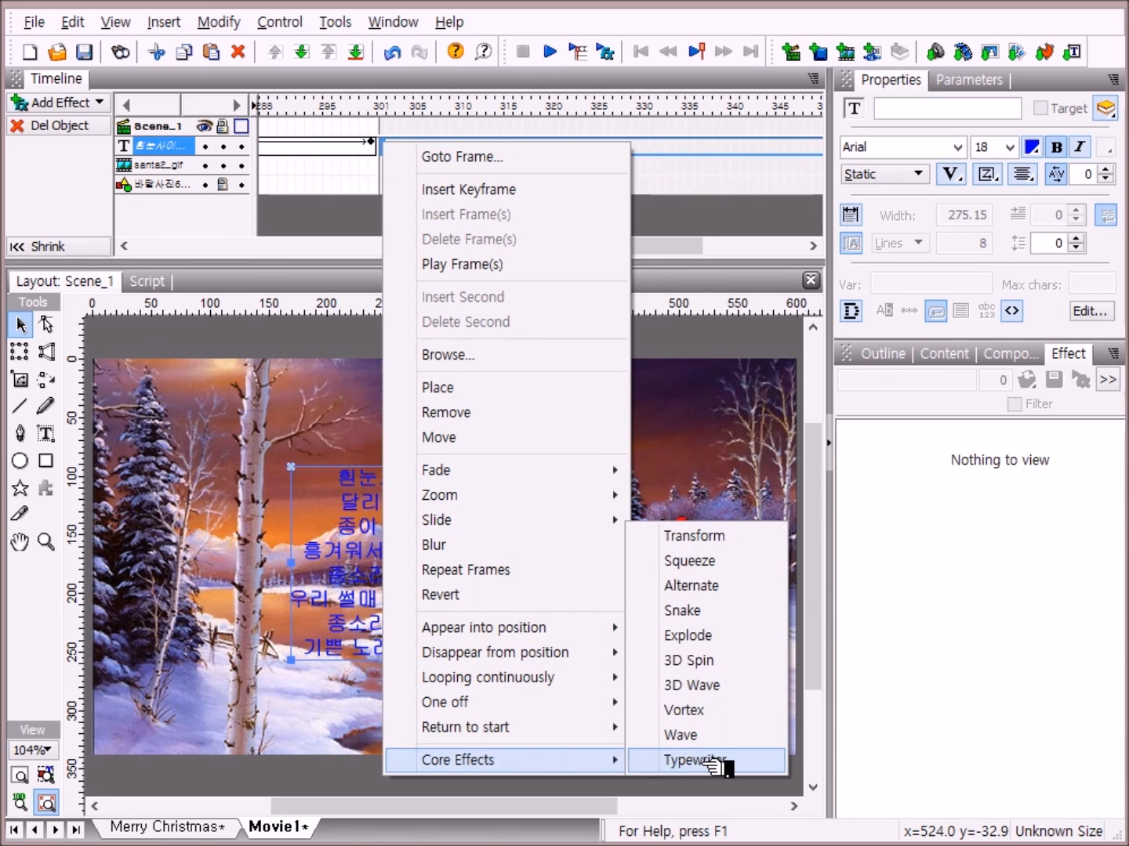
{"action": "left_click", "coordinate": [741, 637]}
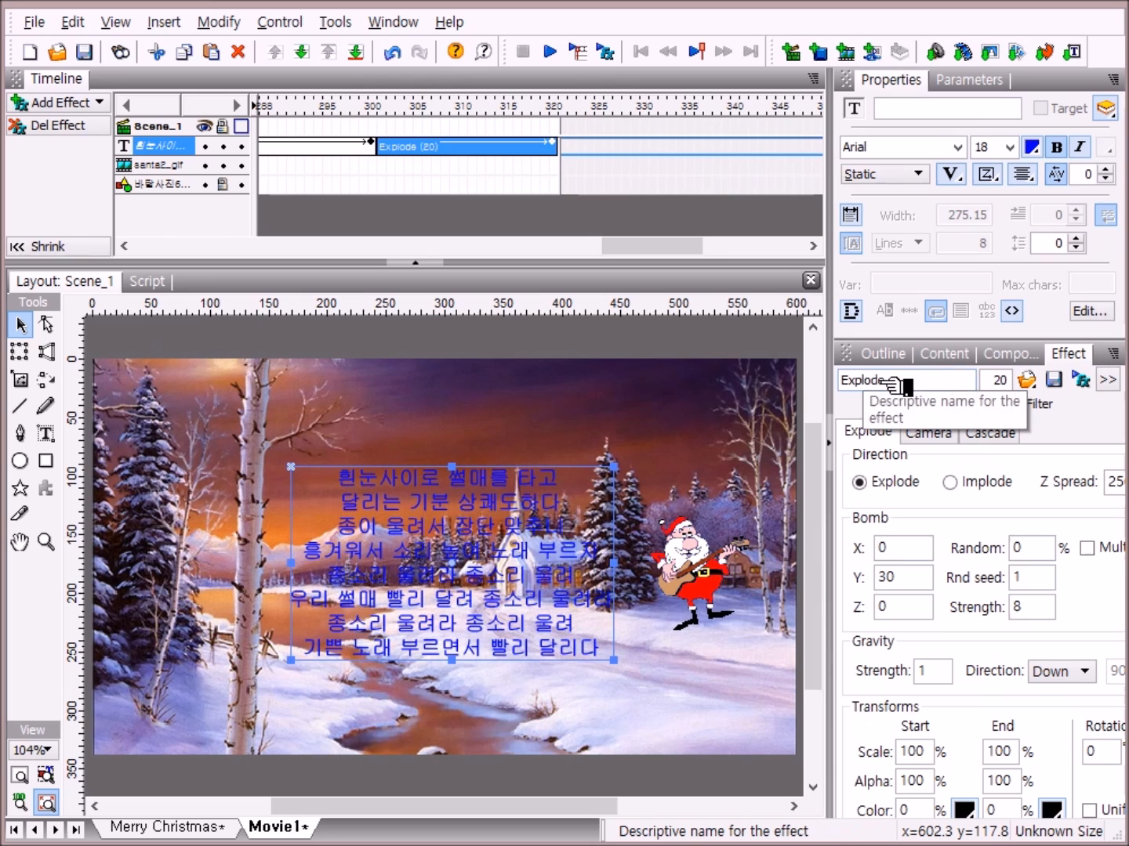
{"action": "left_click", "coordinate": [1001, 382]}
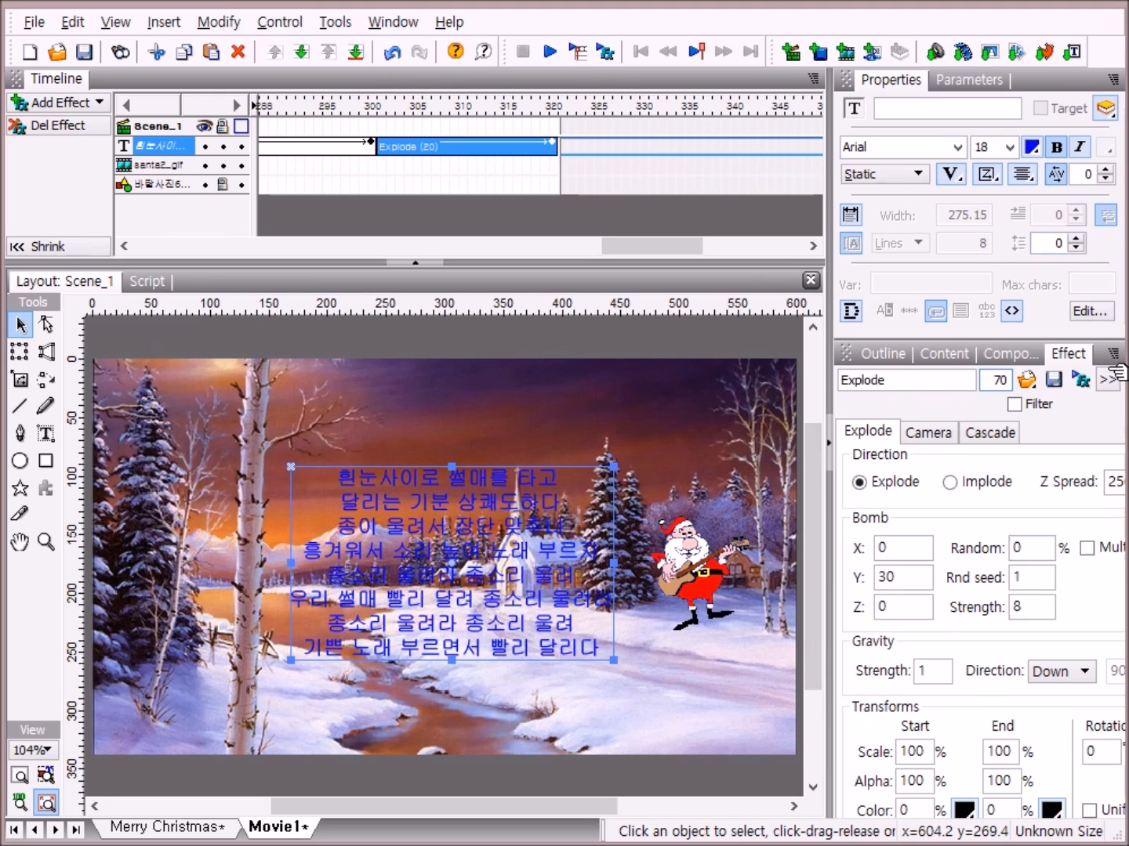
{"action": "left_click", "coordinate": [1076, 354]}
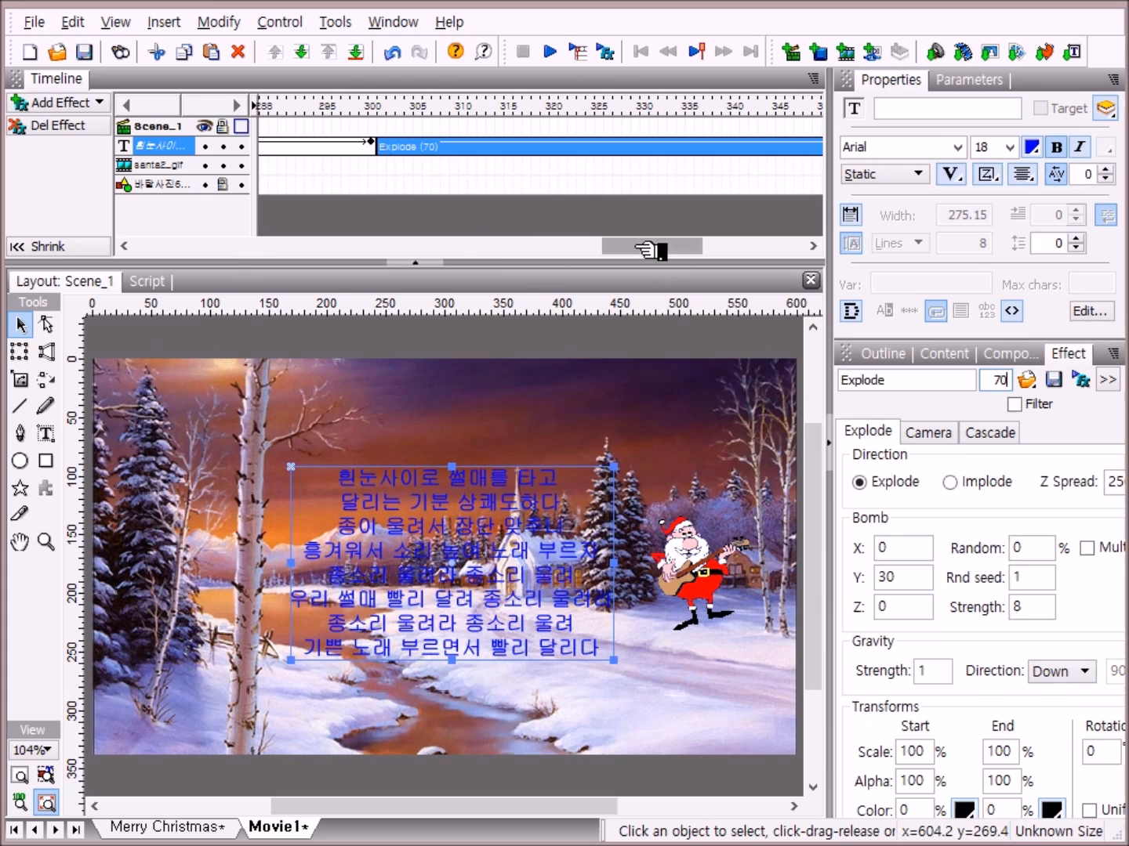
Step: Add a Remove effect to the lyrics text at frame 420 and preview the movie
{"action": "left_click_drag", "start_coordinate": [629, 244], "coordinate": [843, 249]}
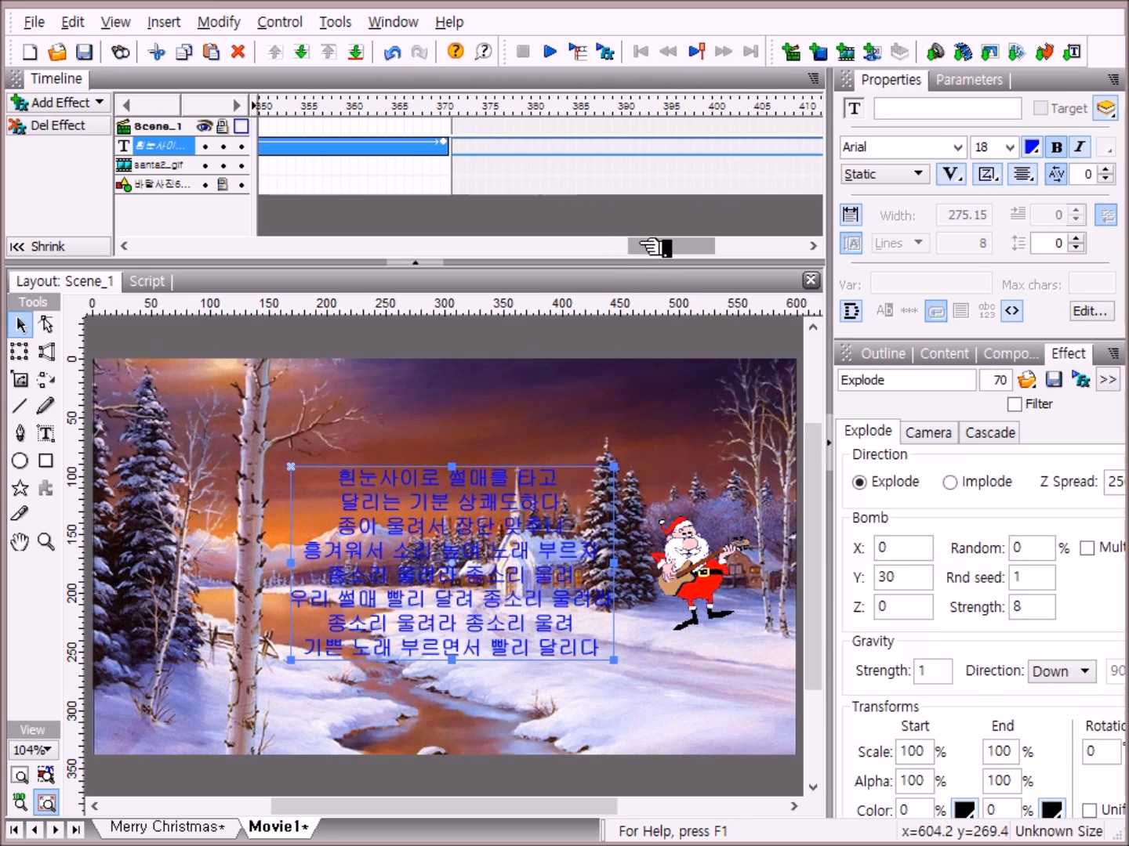
{"action": "left_click_drag", "start_coordinate": [661, 246], "coordinate": [705, 250]}
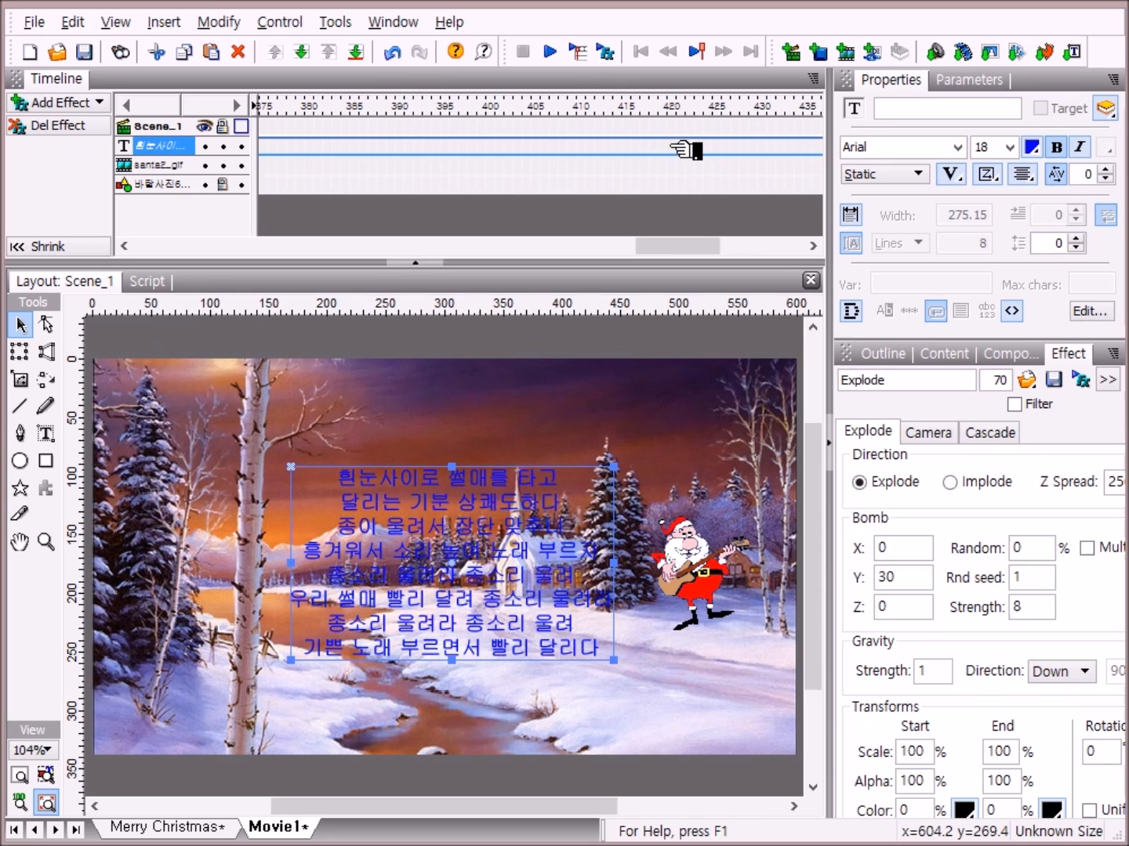
{"action": "left_click", "coordinate": [675, 147]}
{"action": "right_click", "coordinate": [674, 145]}
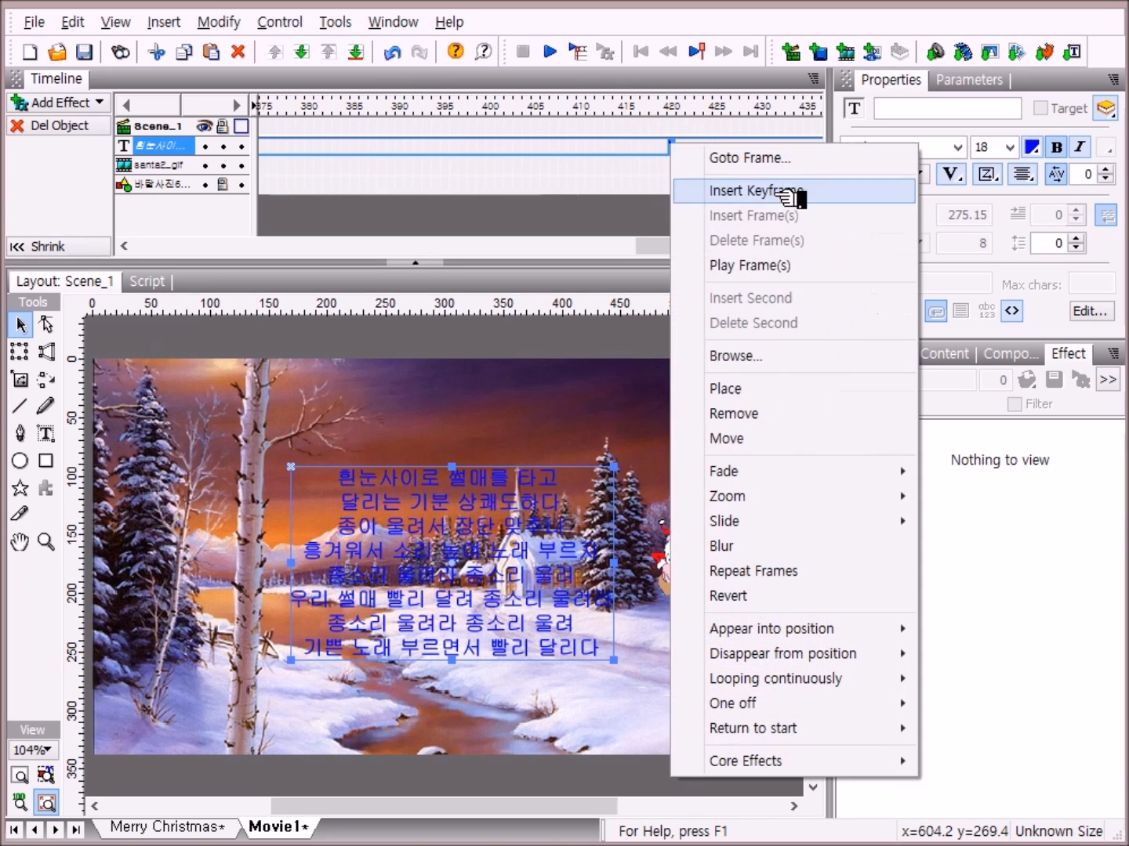
{"action": "left_click", "coordinate": [732, 413]}
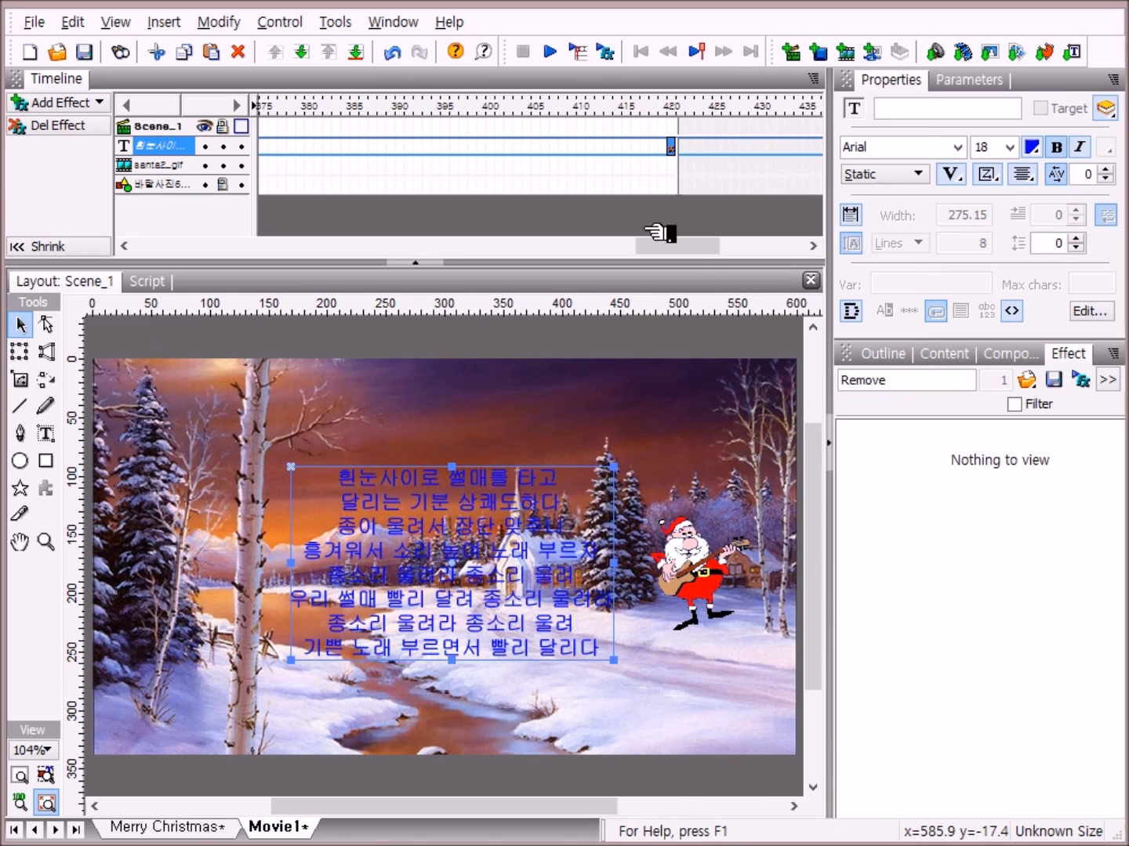
{"action": "left_click", "coordinate": [550, 52]}
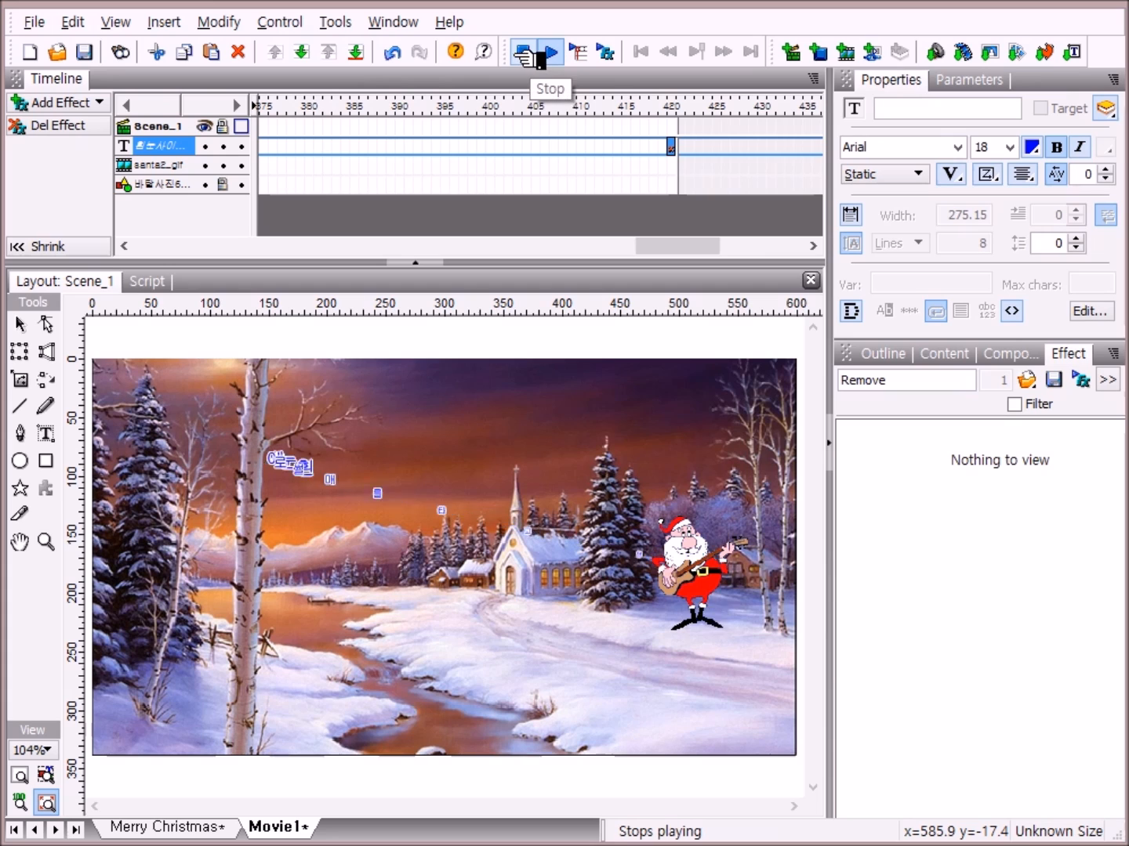
{"action": "left_click", "coordinate": [532, 52]}
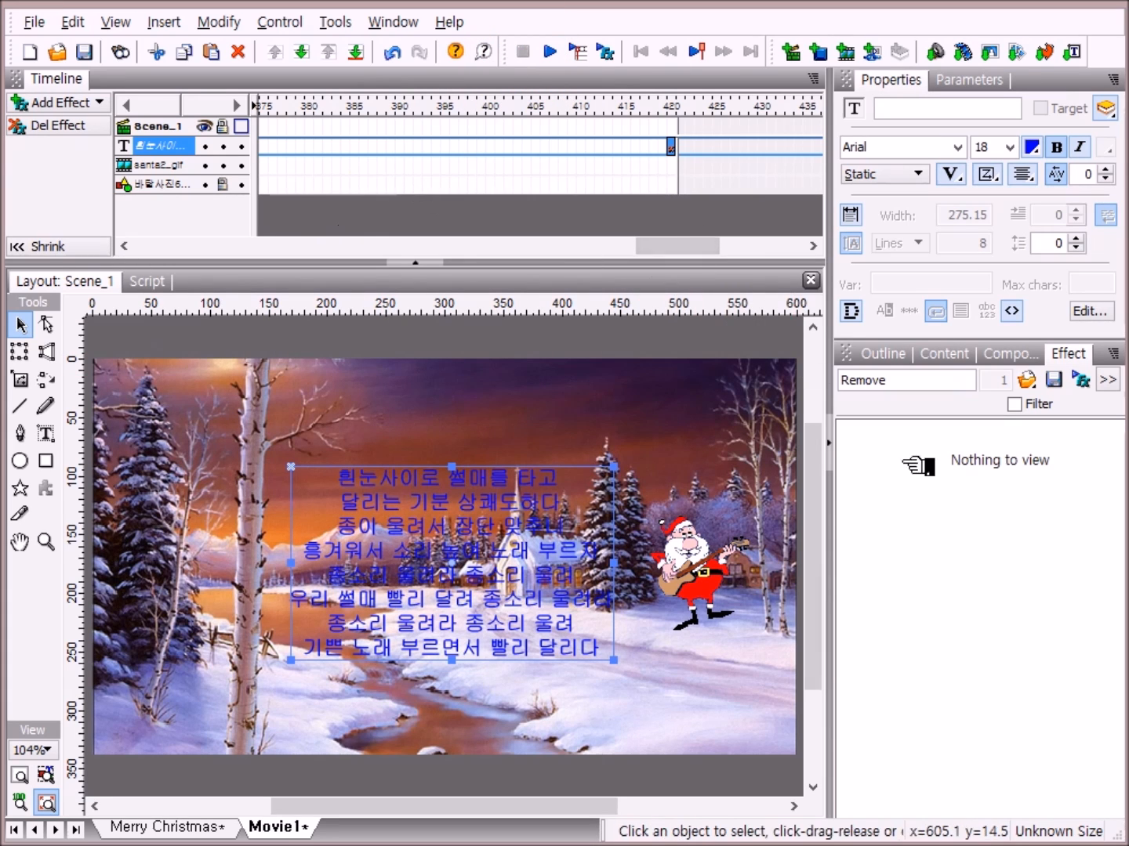
Step: Add a playSound action to frame 1 of Scene_1
{"action": "left_click", "coordinate": [893, 354]}
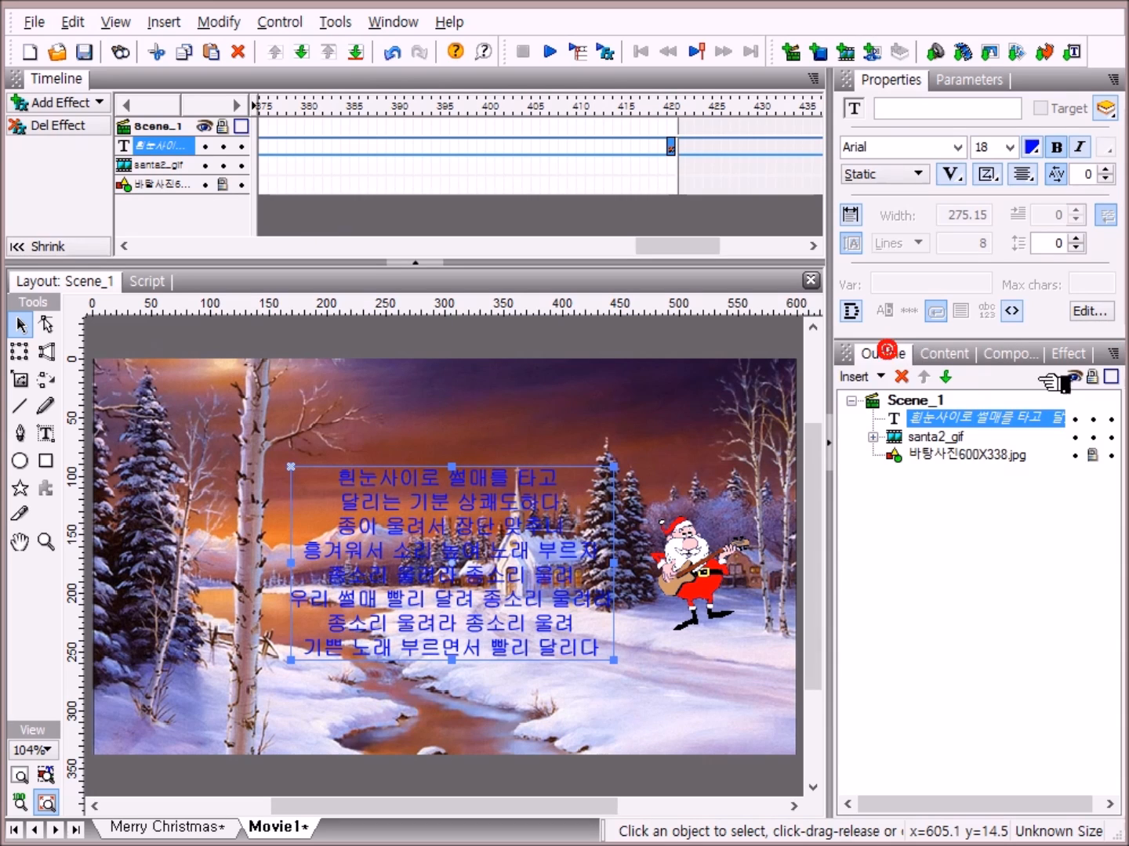
{"action": "left_click", "coordinate": [930, 402]}
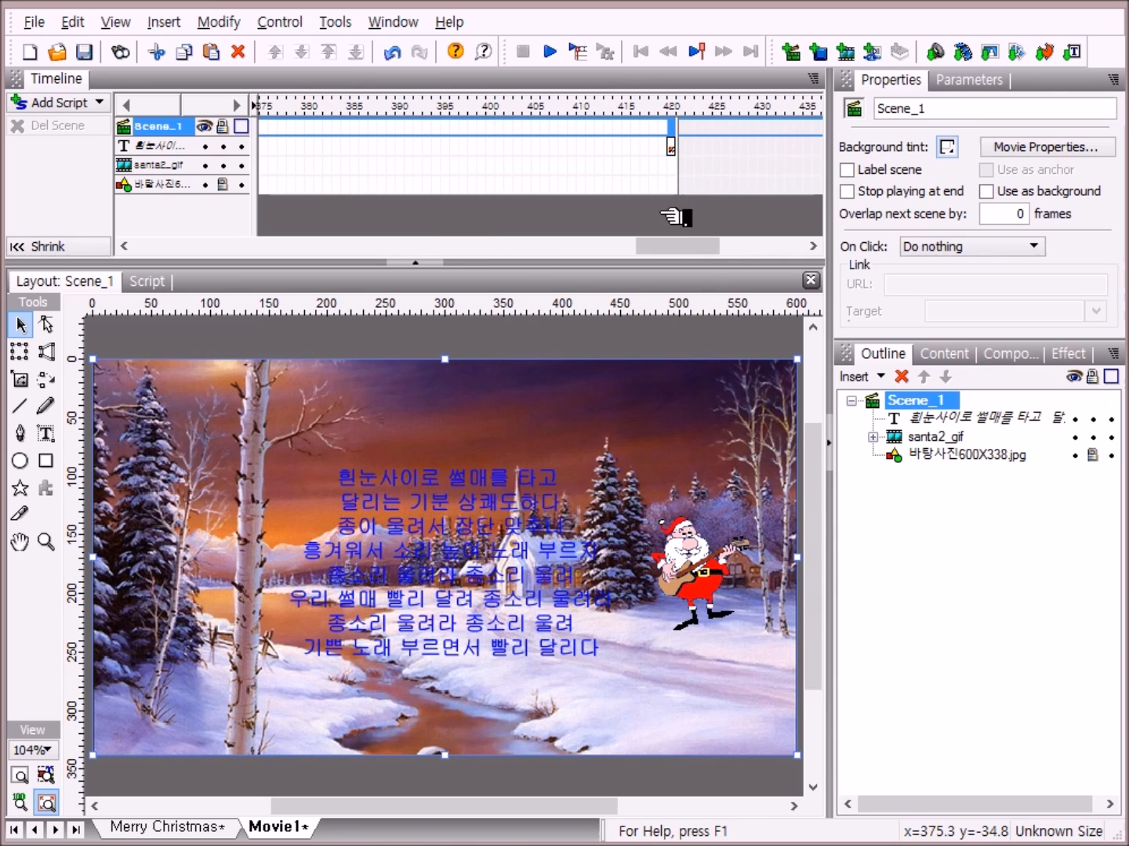
{"action": "left_click_drag", "start_coordinate": [709, 247], "coordinate": [186, 253]}
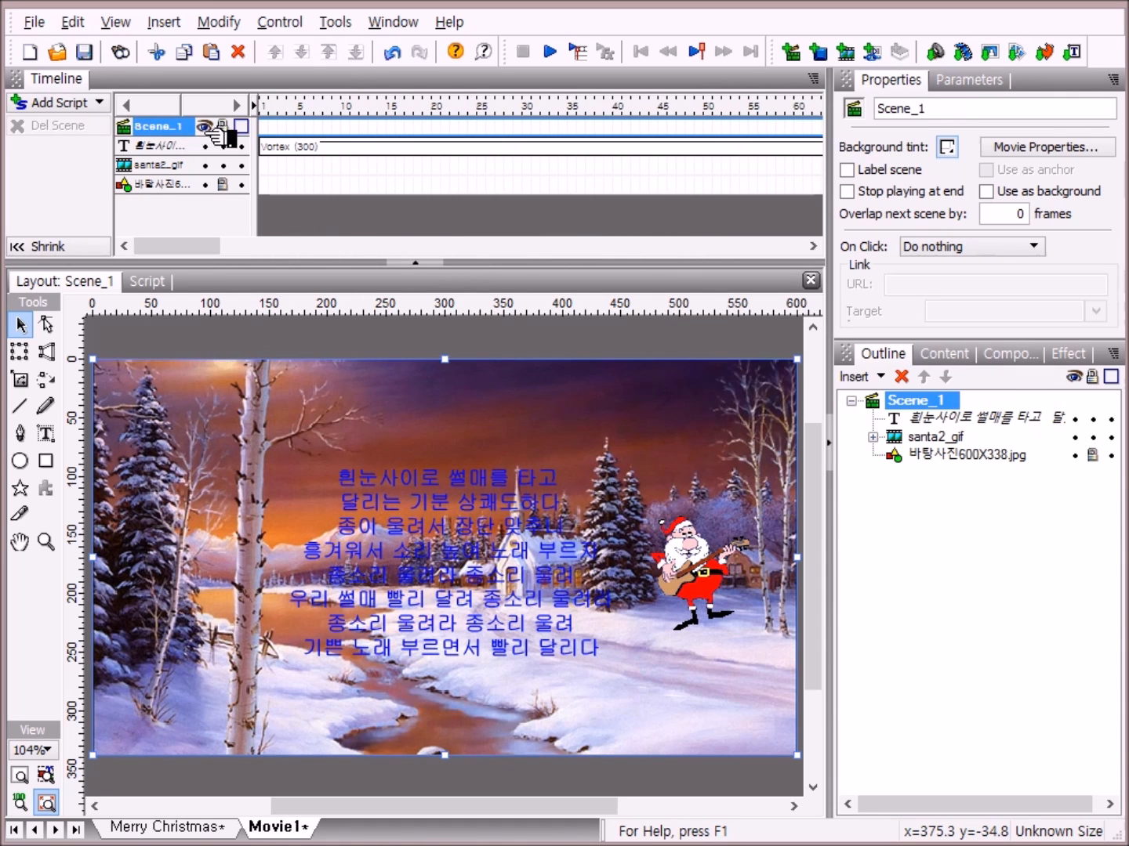
{"action": "left_click_drag", "start_coordinate": [294, 148], "coordinate": [272, 137]}
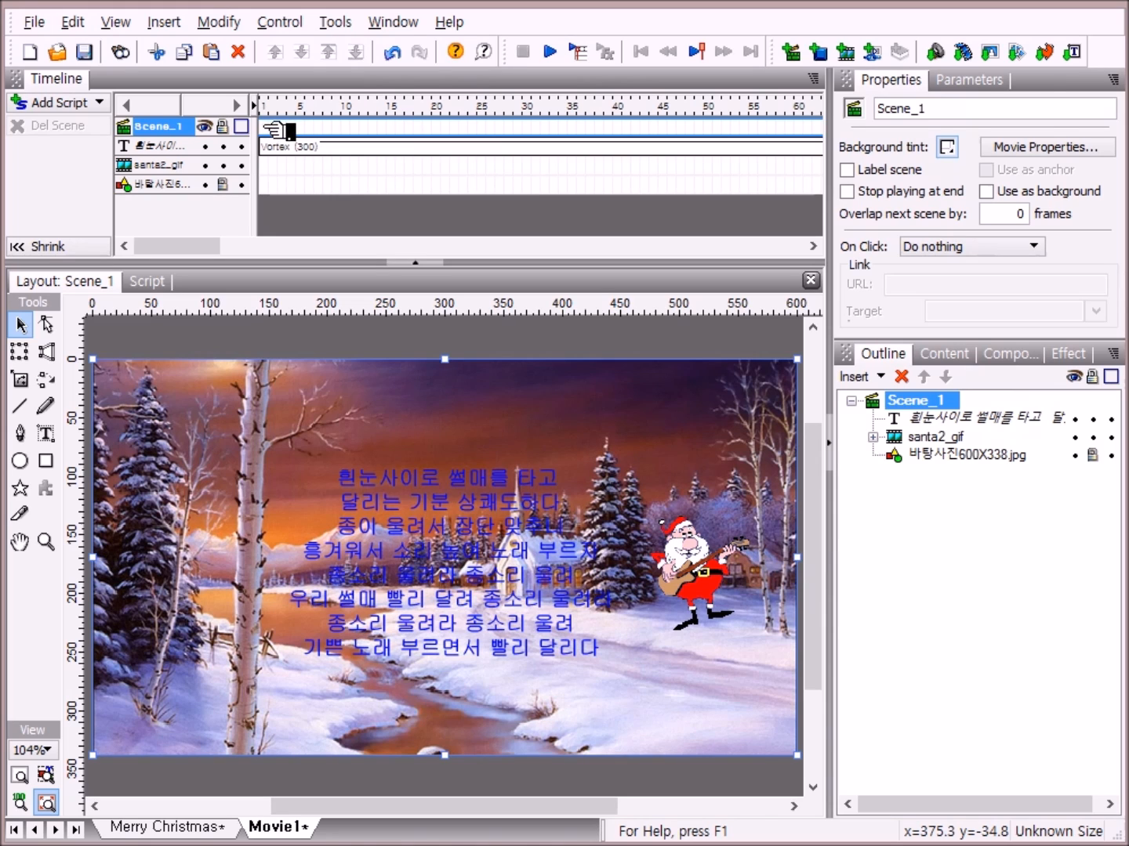
{"action": "right_click", "coordinate": [267, 127]}
{"action": "mouse_move", "coordinate": [370, 525]}
{"action": "mouse_move", "coordinate": [362, 445]}
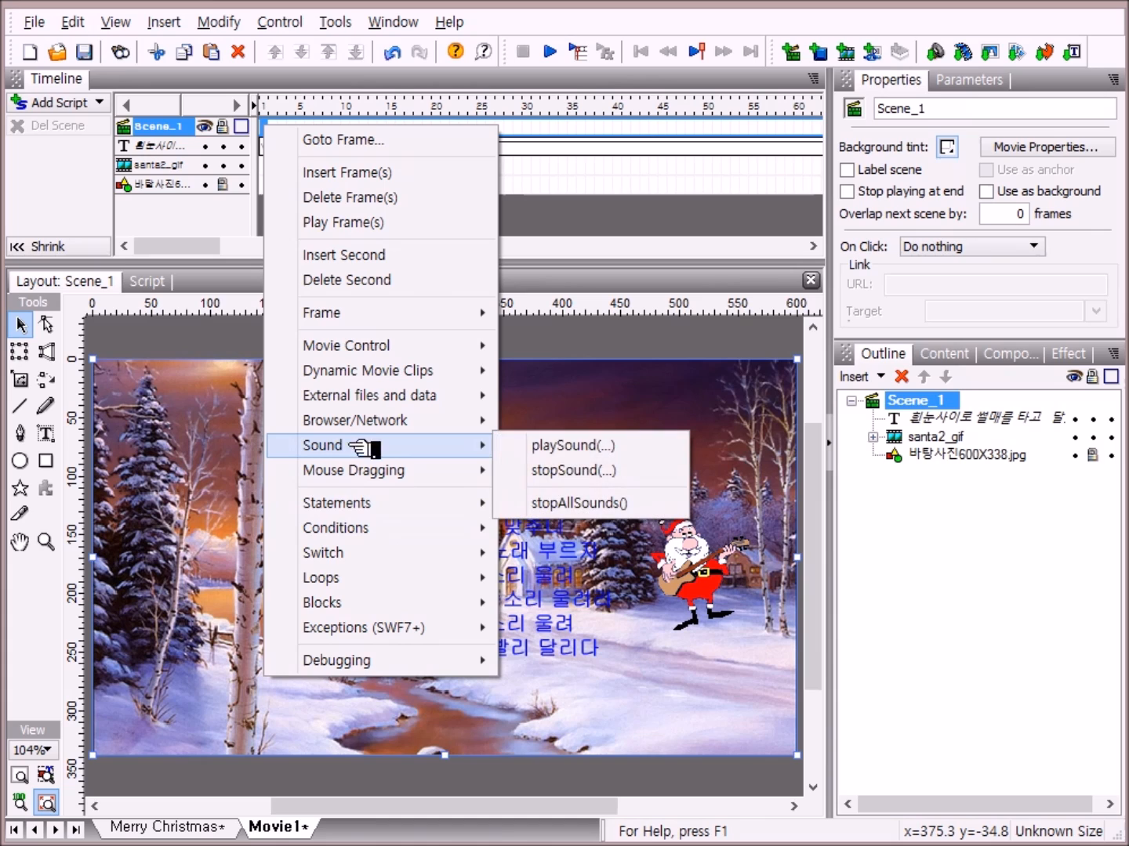
{"action": "left_click", "coordinate": [638, 445]}
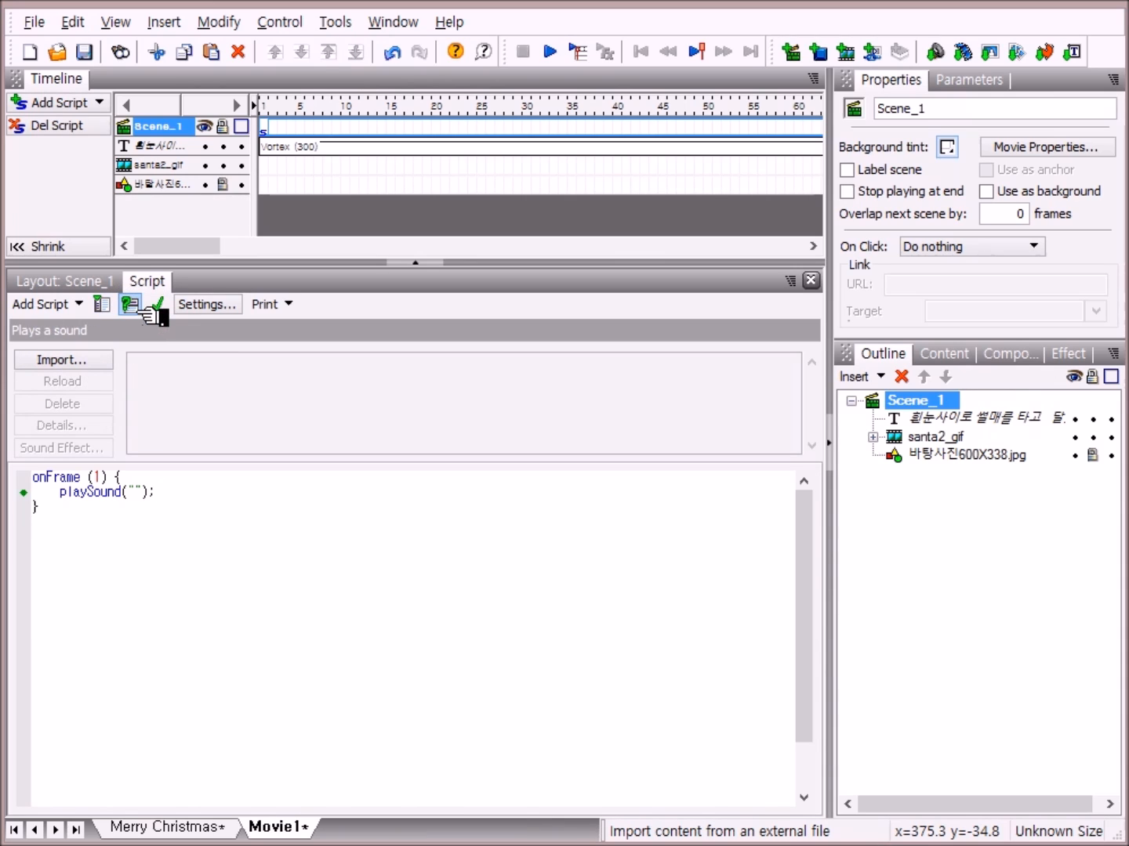
Step: Import the audio file 캐롤_징글벨.mp3 and assign it to the playSound action
{"action": "left_click", "coordinate": [82, 363]}
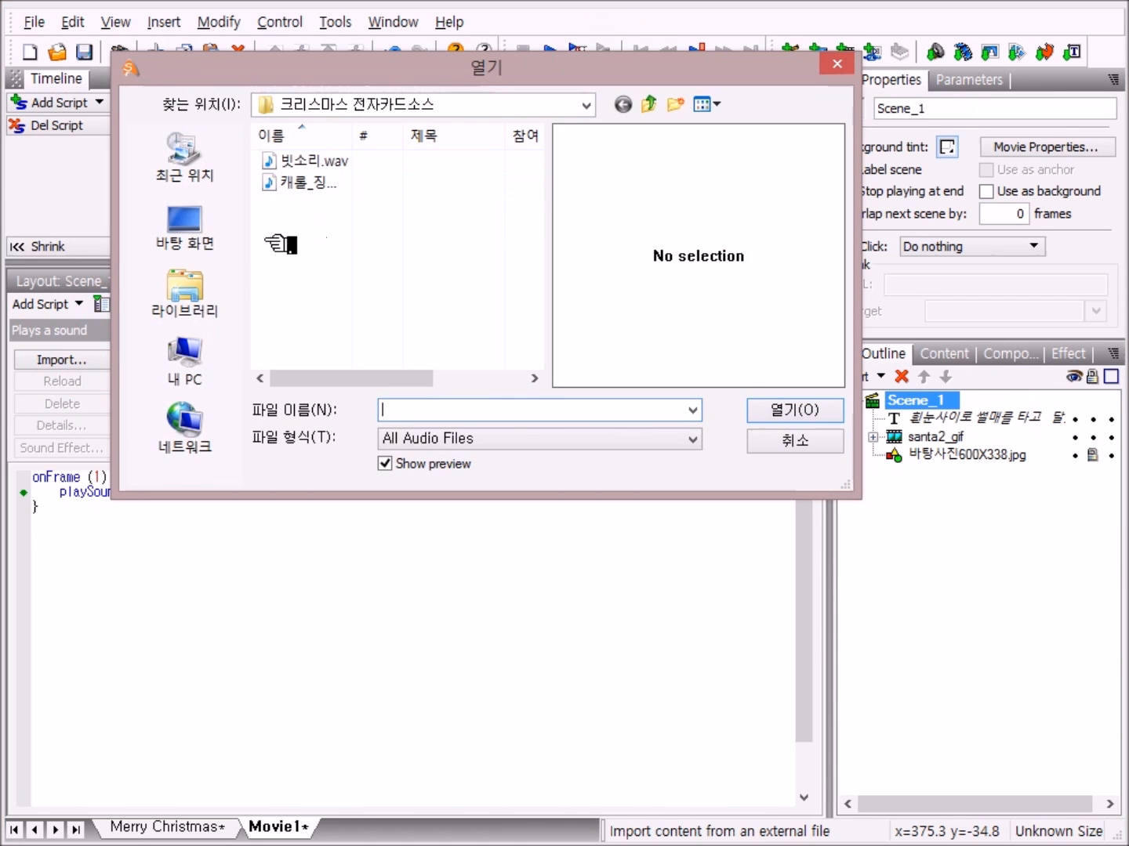
{"action": "left_click", "coordinate": [324, 185]}
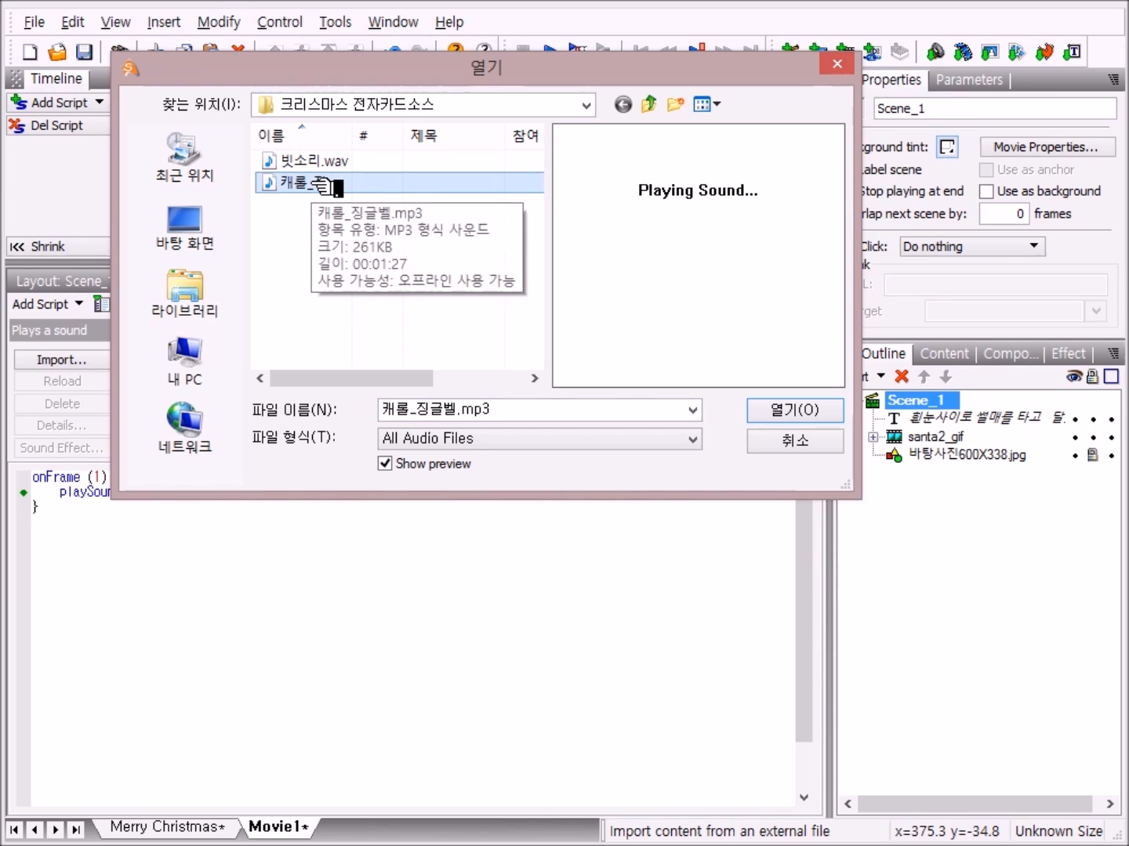
{"action": "double_click", "coordinate": [321, 184]}
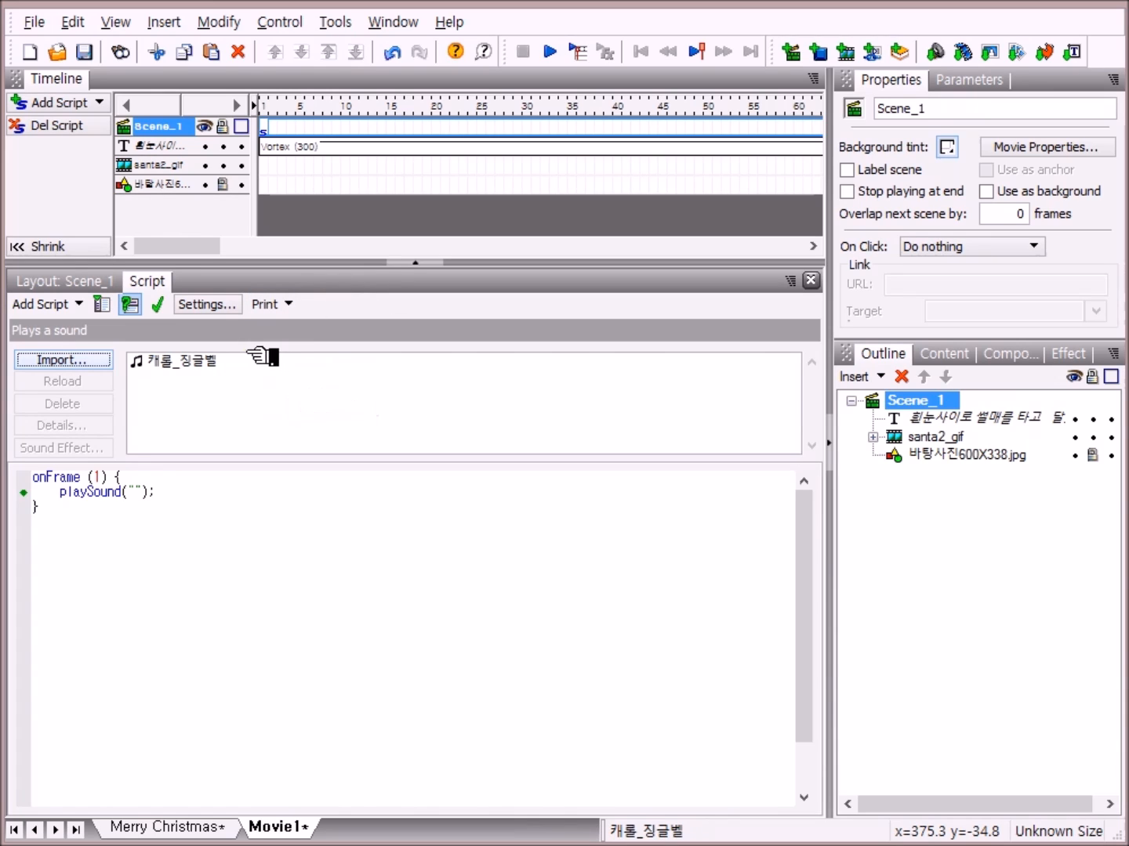
{"action": "left_click", "coordinate": [188, 364]}
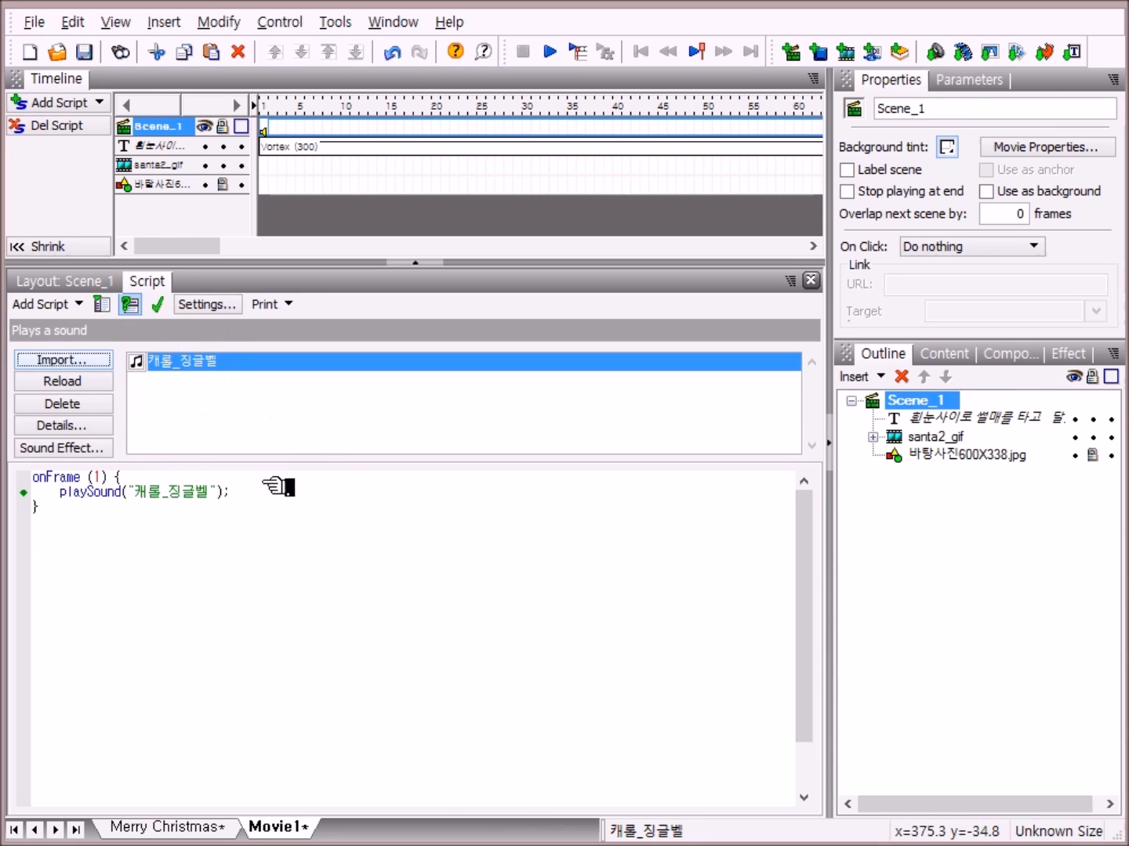
Step: Set the carol not to play if it is already playing and to loop 5 times, and apply the script
{"action": "left_click", "coordinate": [94, 447]}
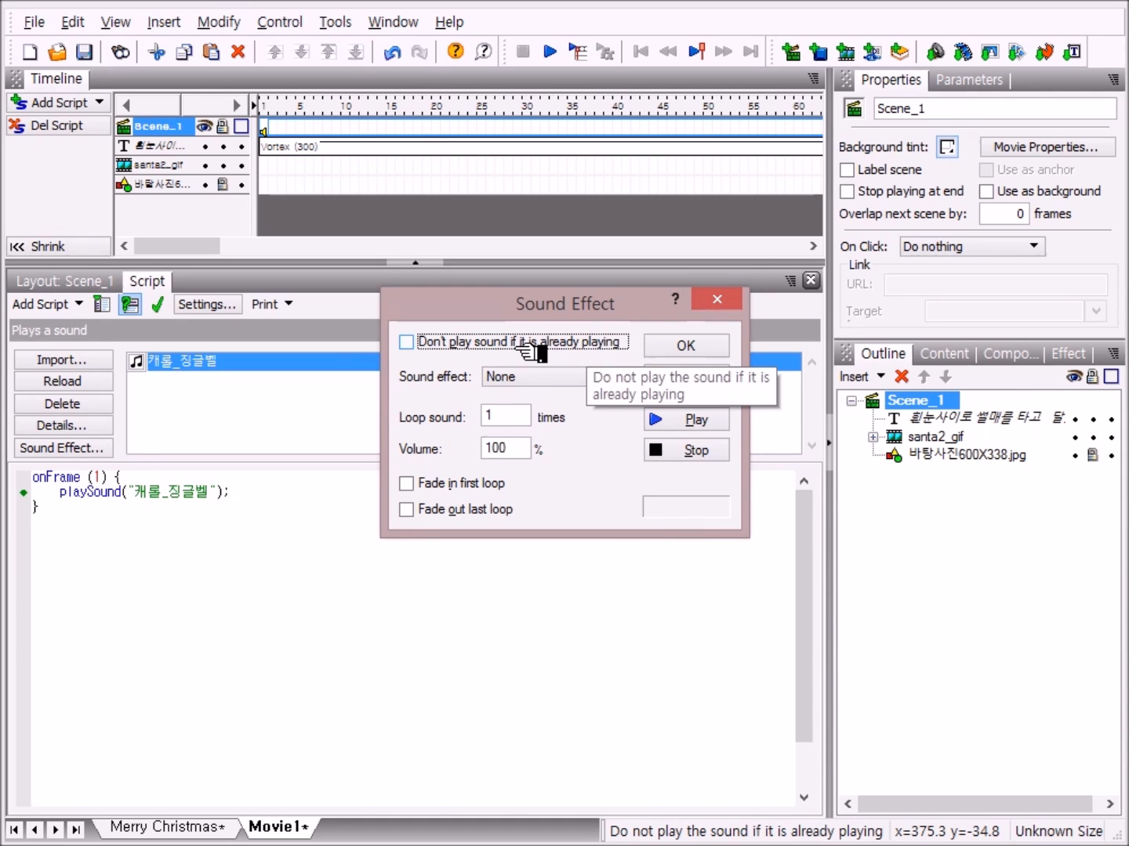
{"action": "left_click", "coordinate": [424, 343]}
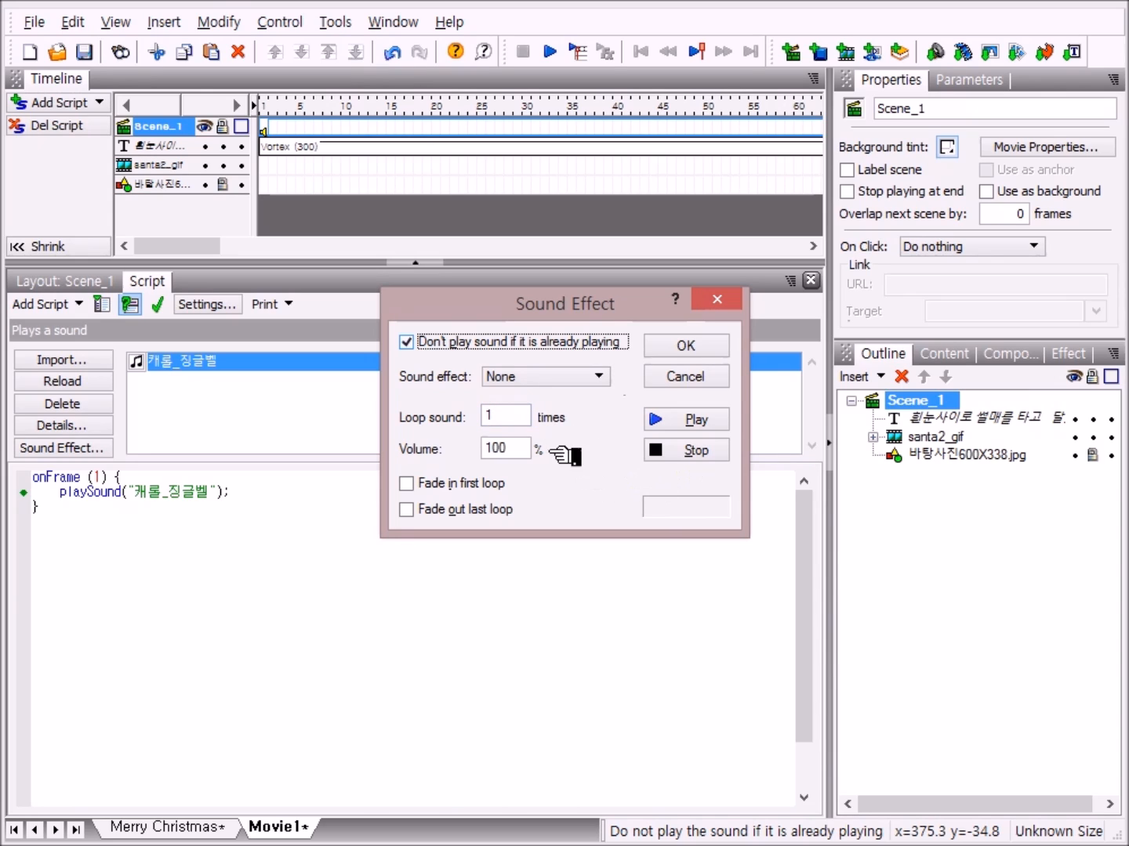
{"action": "left_click", "coordinate": [498, 417]}
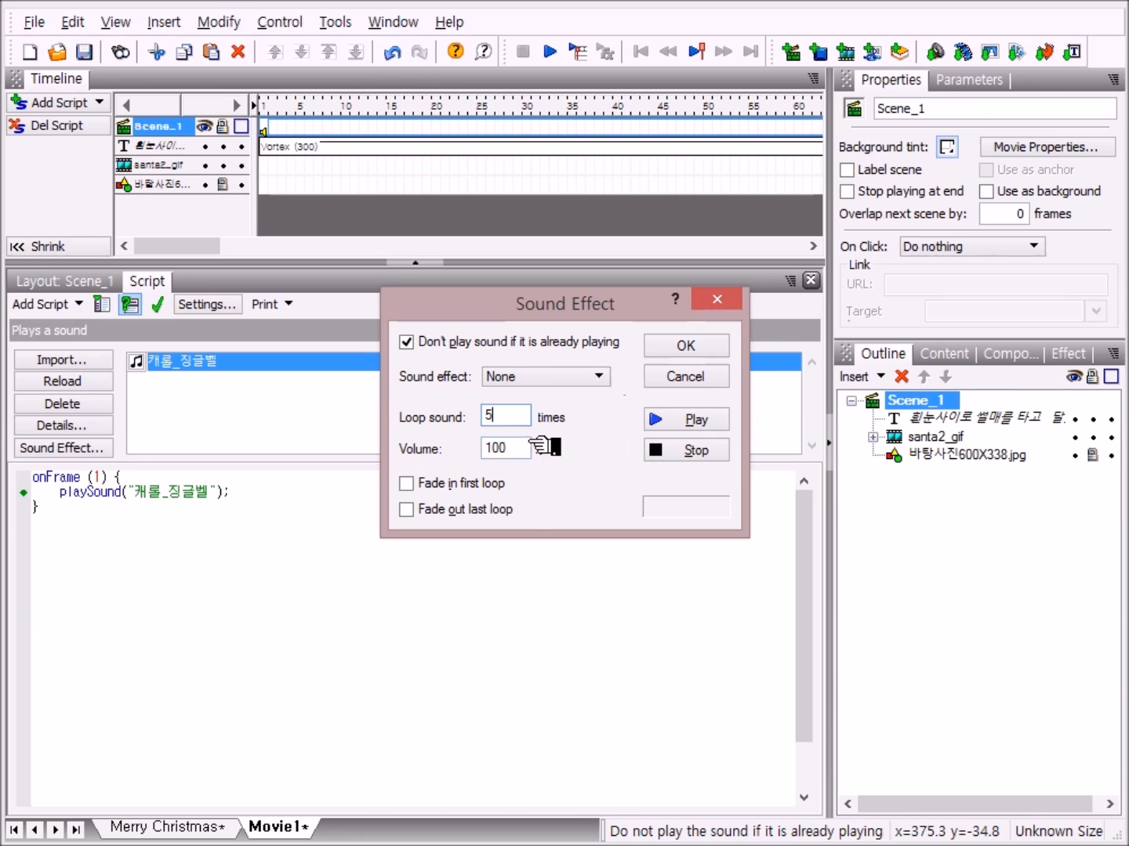
{"action": "left_click", "coordinate": [708, 347]}
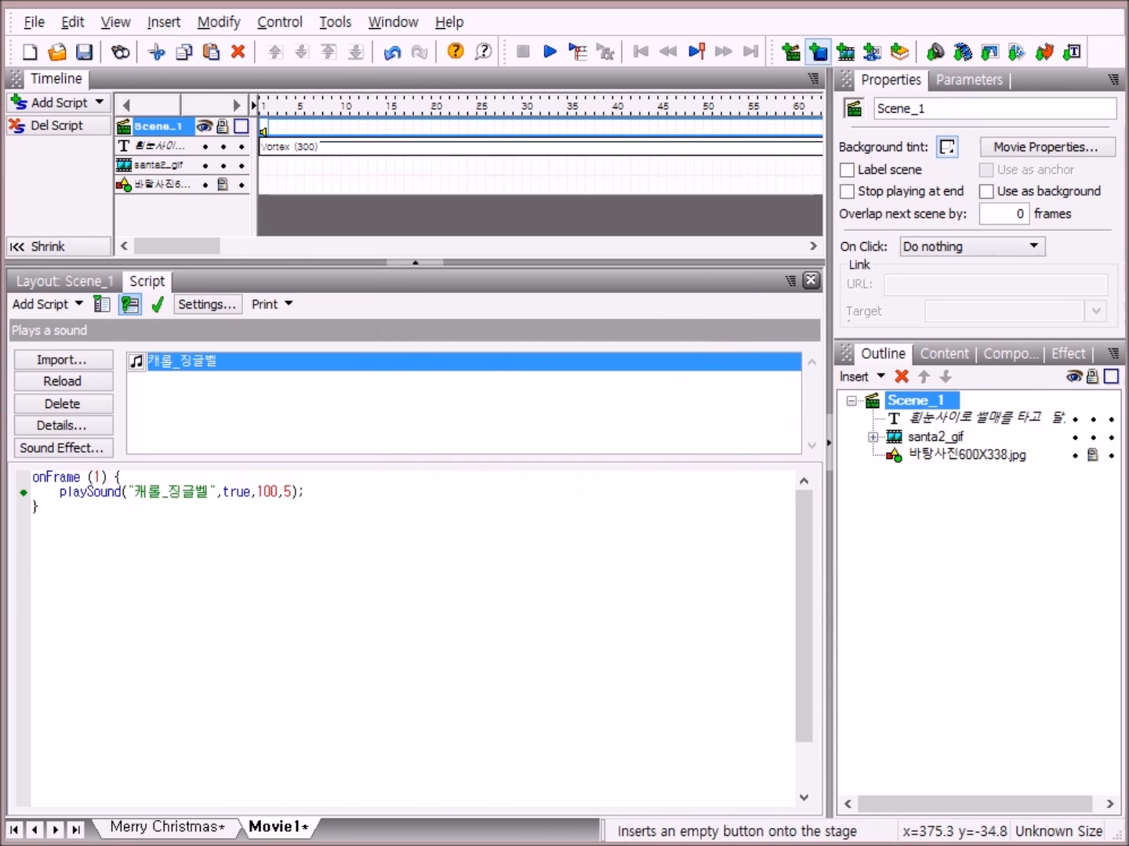
{"action": "left_click", "coordinate": [161, 306]}
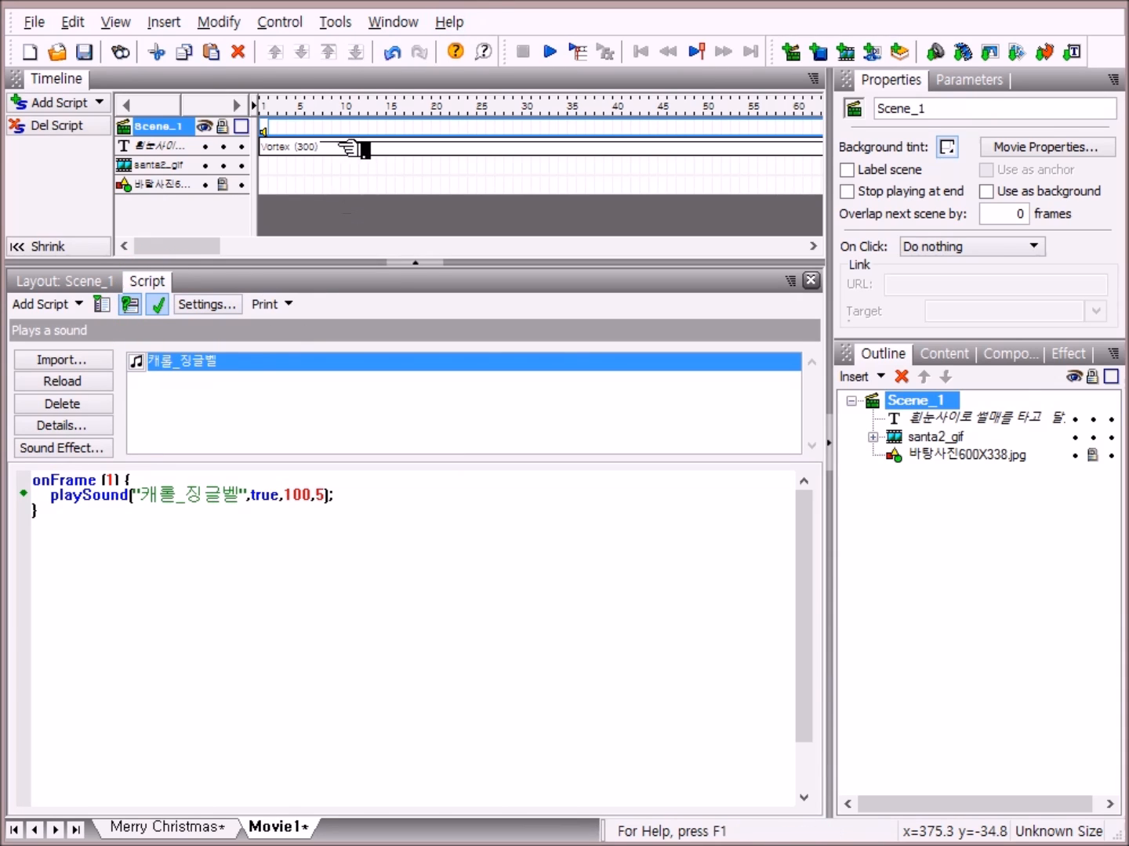
Step: Return to the scene layout and play the movie to check the carol with the animation, stopping it when done
{"action": "left_click", "coordinate": [93, 287]}
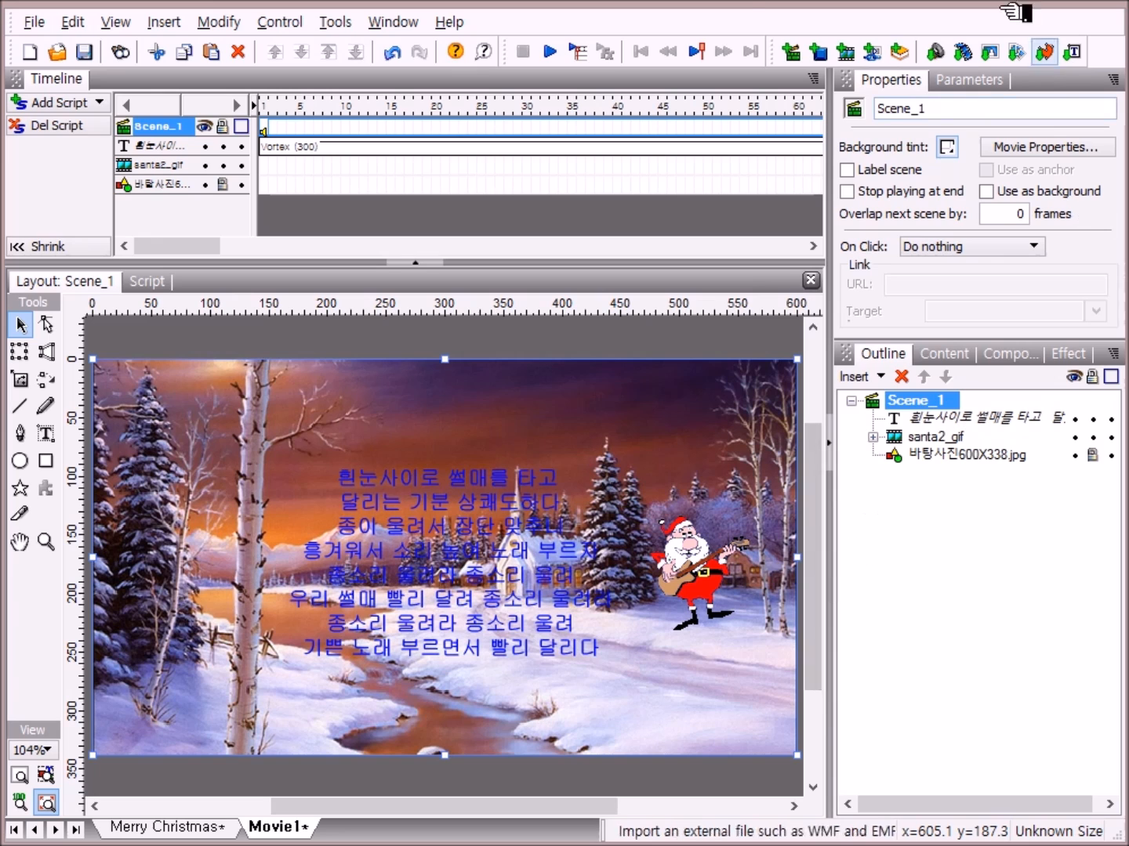
{"action": "left_click", "coordinate": [550, 52]}
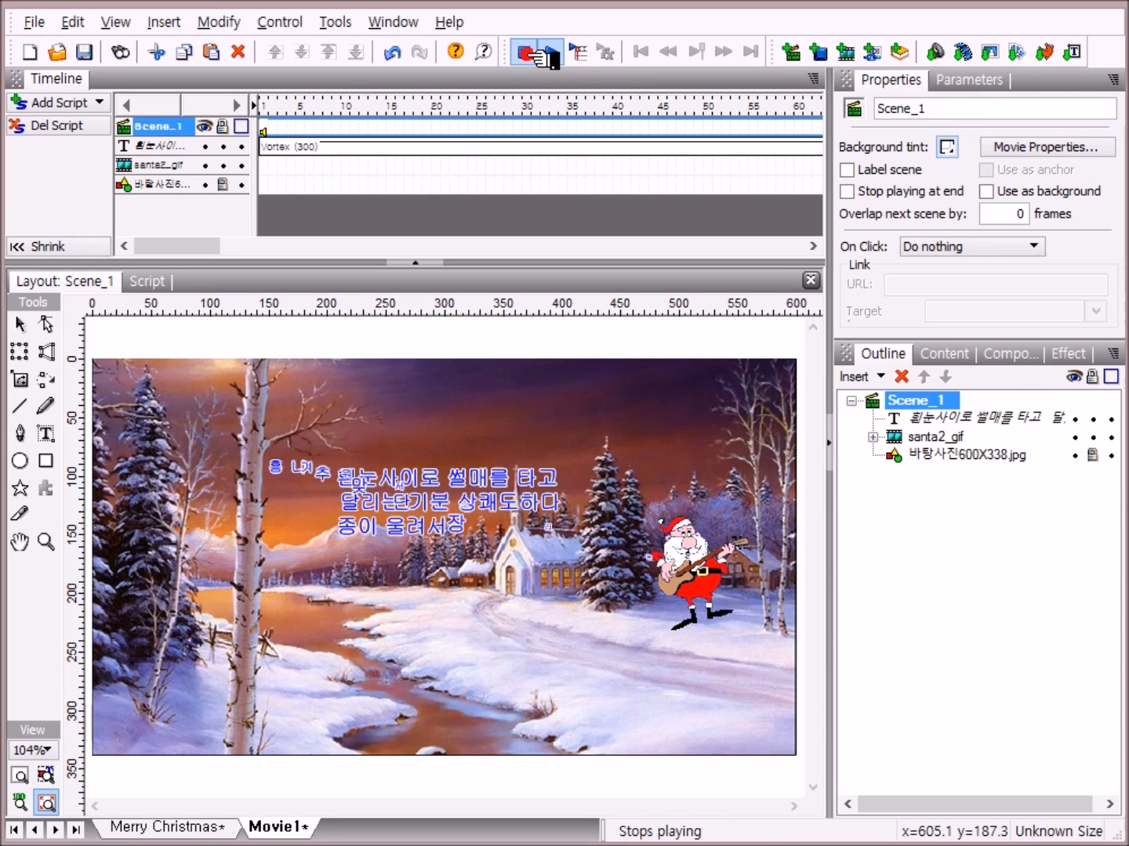
{"action": "left_click", "coordinate": [548, 52]}
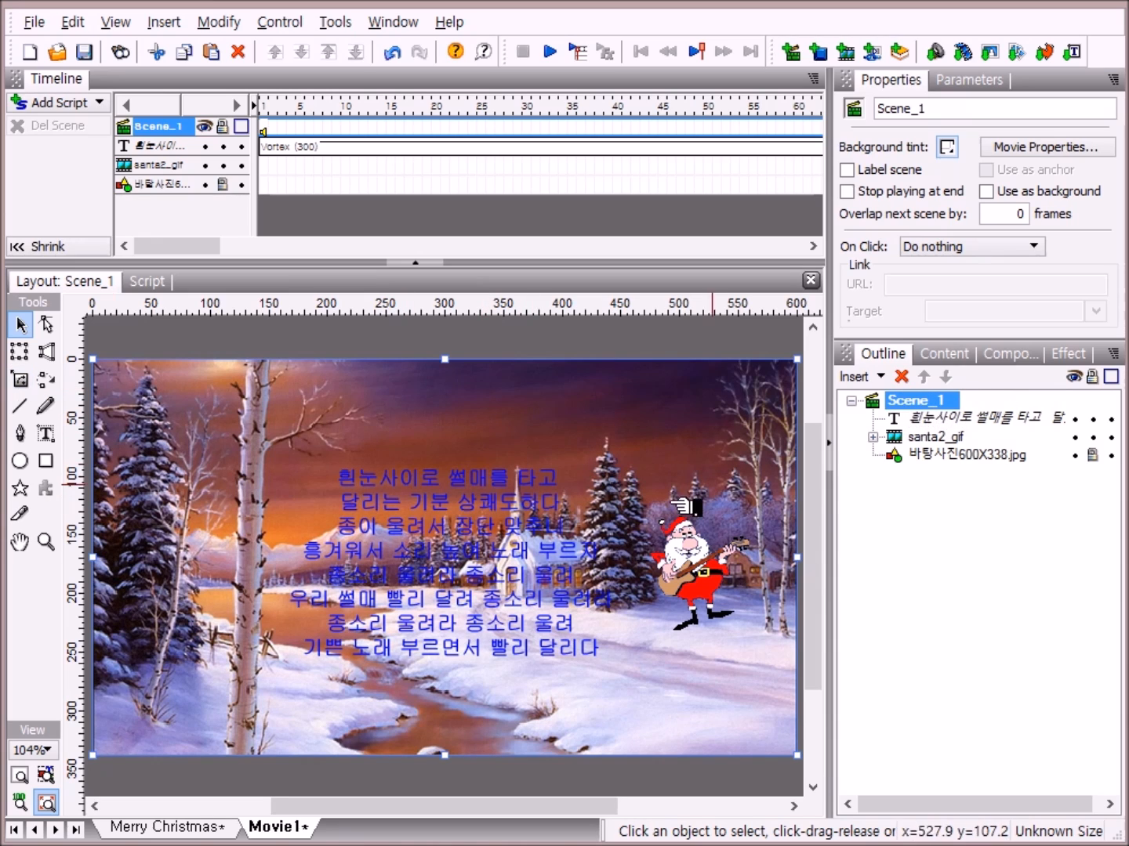
Step: Take the Text tool and set its font to Snell BT
{"action": "left_click", "coordinate": [49, 436]}
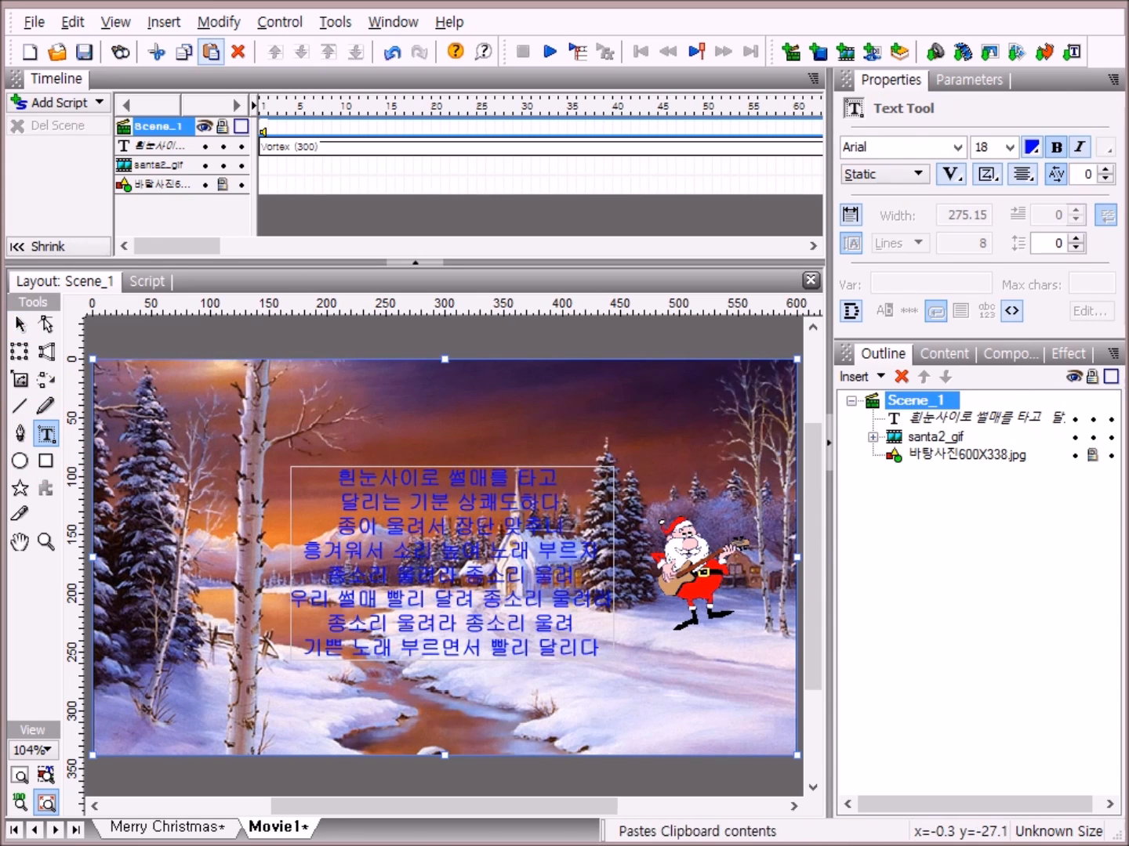
{"action": "left_click", "coordinate": [957, 147]}
{"action": "scroll", "coordinate": [1019, 251], "scroll_direction": "up", "scroll_amount": 1}
{"action": "left_click_drag", "start_coordinate": [1069, 212], "coordinate": [1093, 540]}
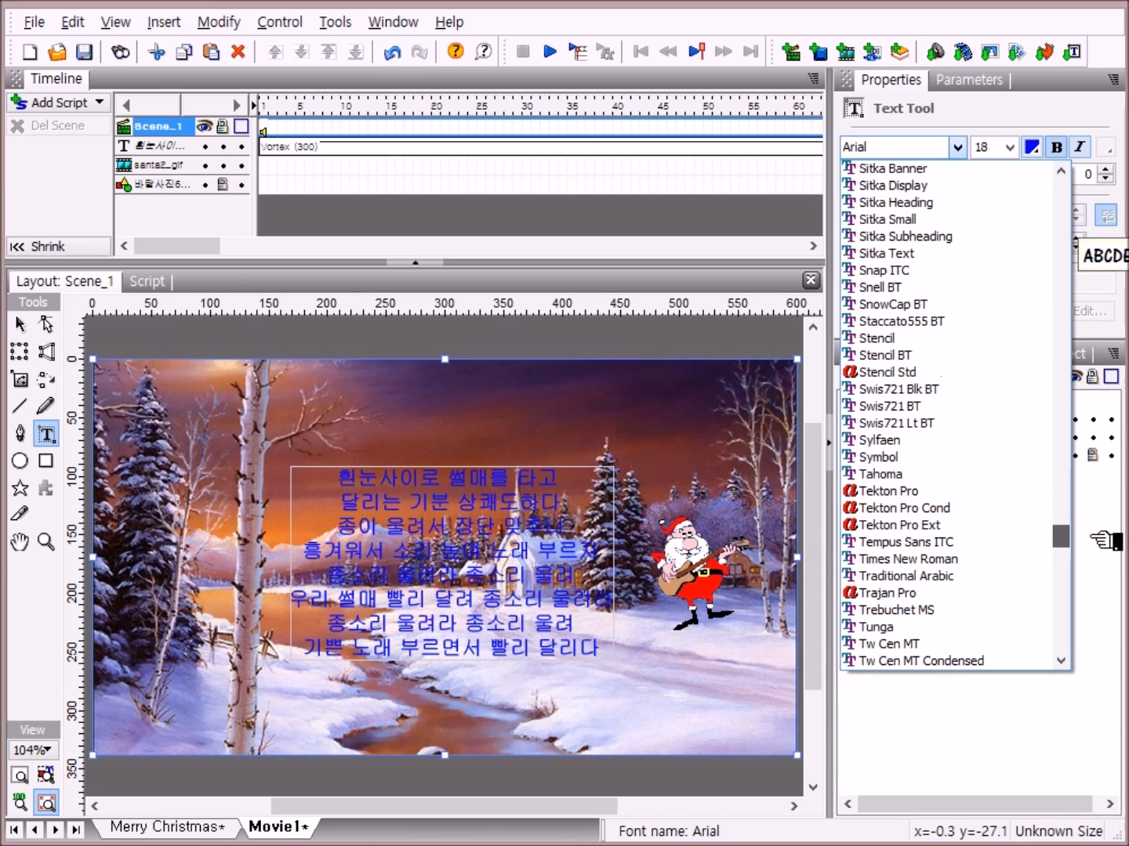
{"action": "scroll", "coordinate": [1104, 540], "scroll_direction": "up", "scroll_amount": 1}
{"action": "scroll", "coordinate": [1104, 540], "scroll_direction": "up", "scroll_amount": 2}
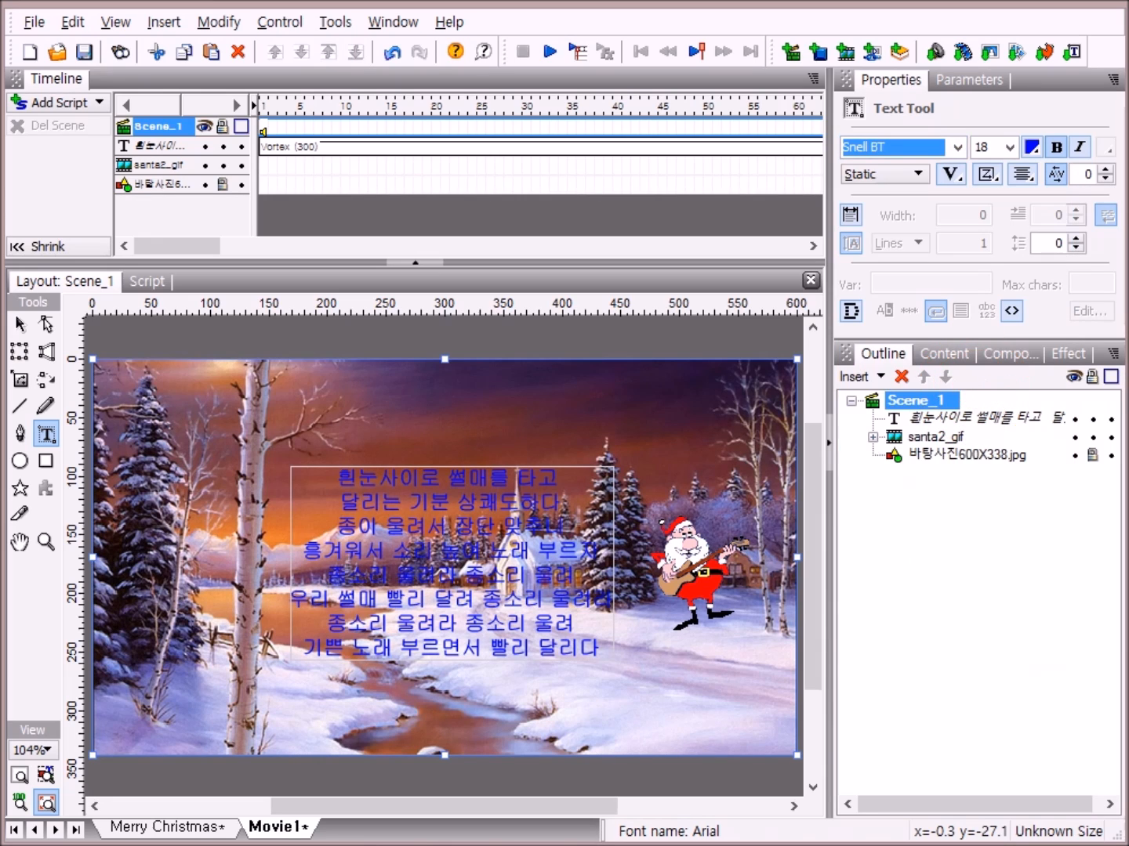
Step: Set the new text's size to 48, its colour to yellow and its justification to centred
{"action": "left_click", "coordinate": [1011, 147]}
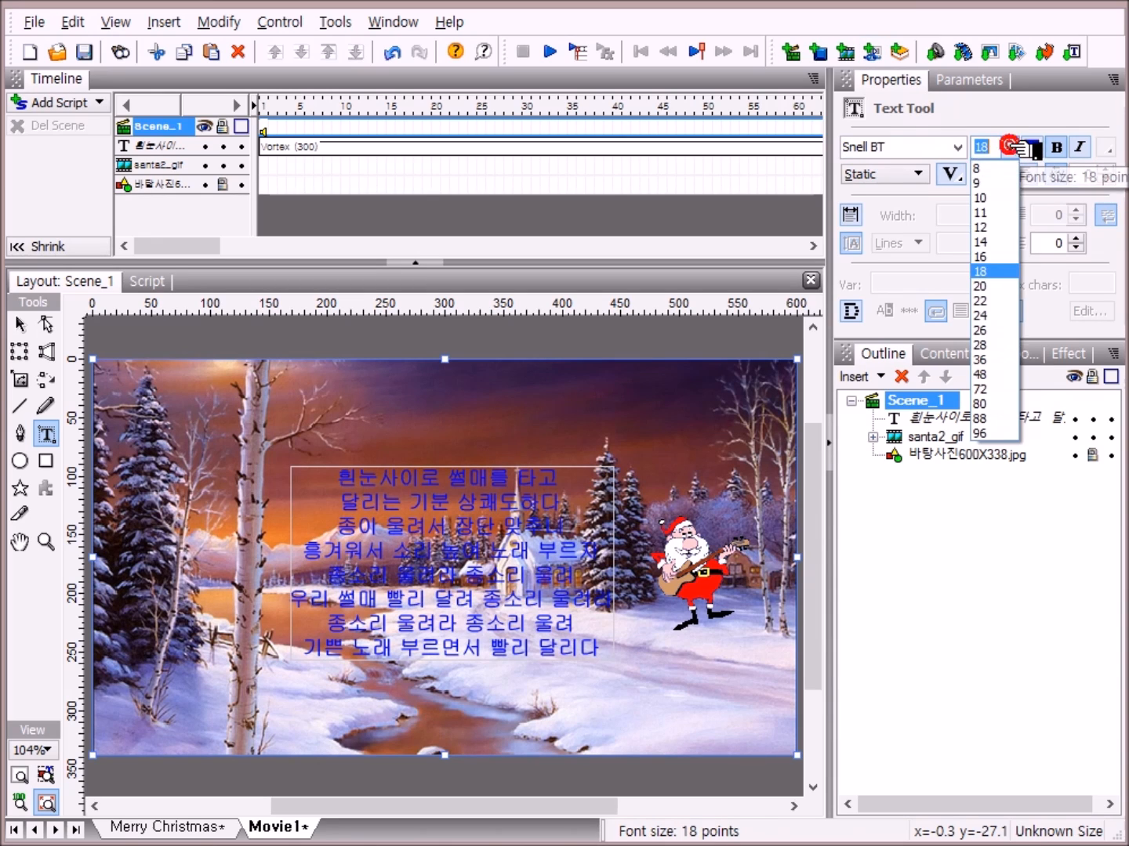
{"action": "left_click", "coordinate": [996, 376]}
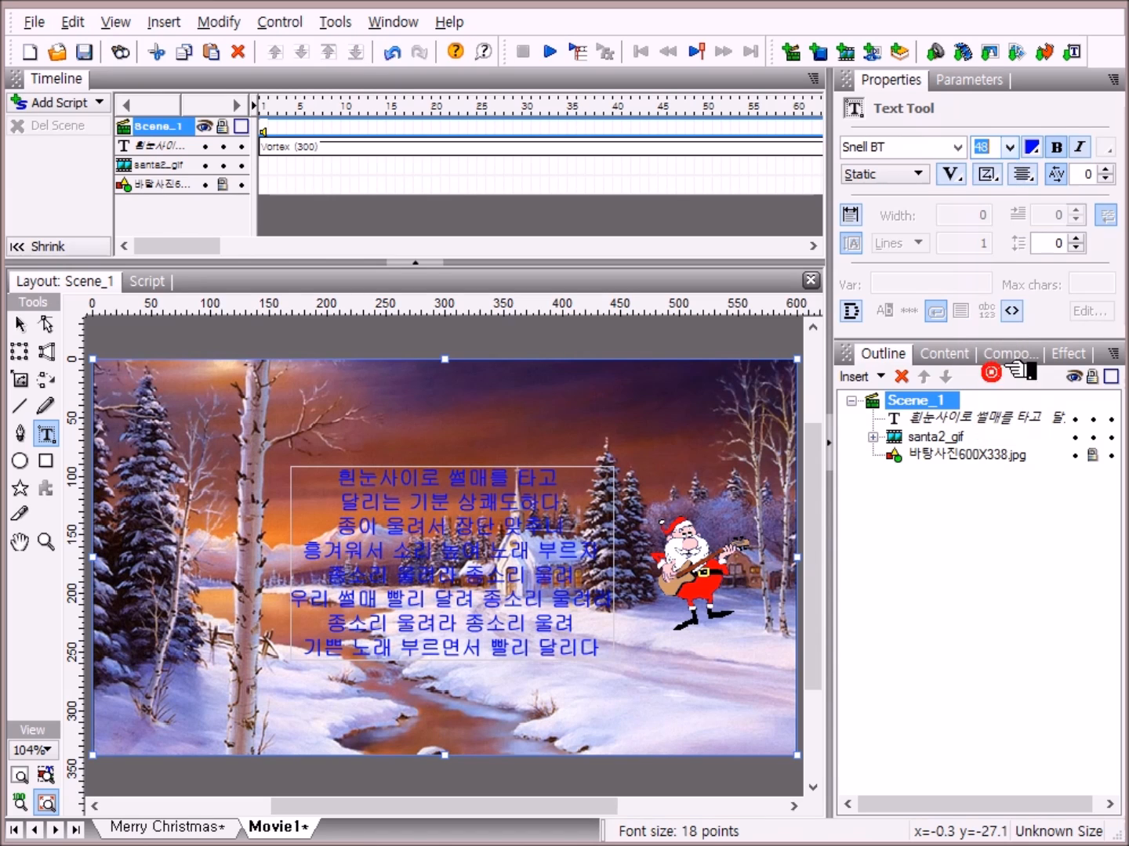
{"action": "left_click", "coordinate": [1034, 147]}
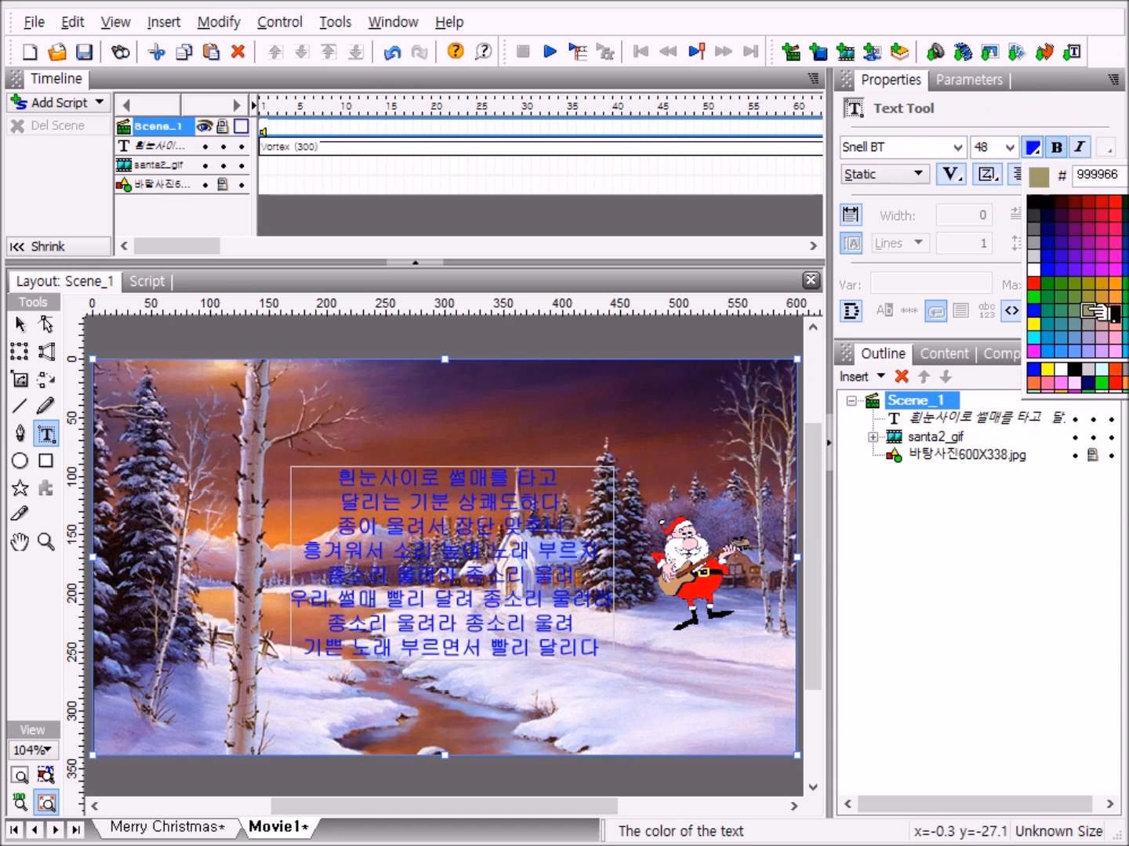
{"action": "left_click", "coordinate": [1045, 322]}
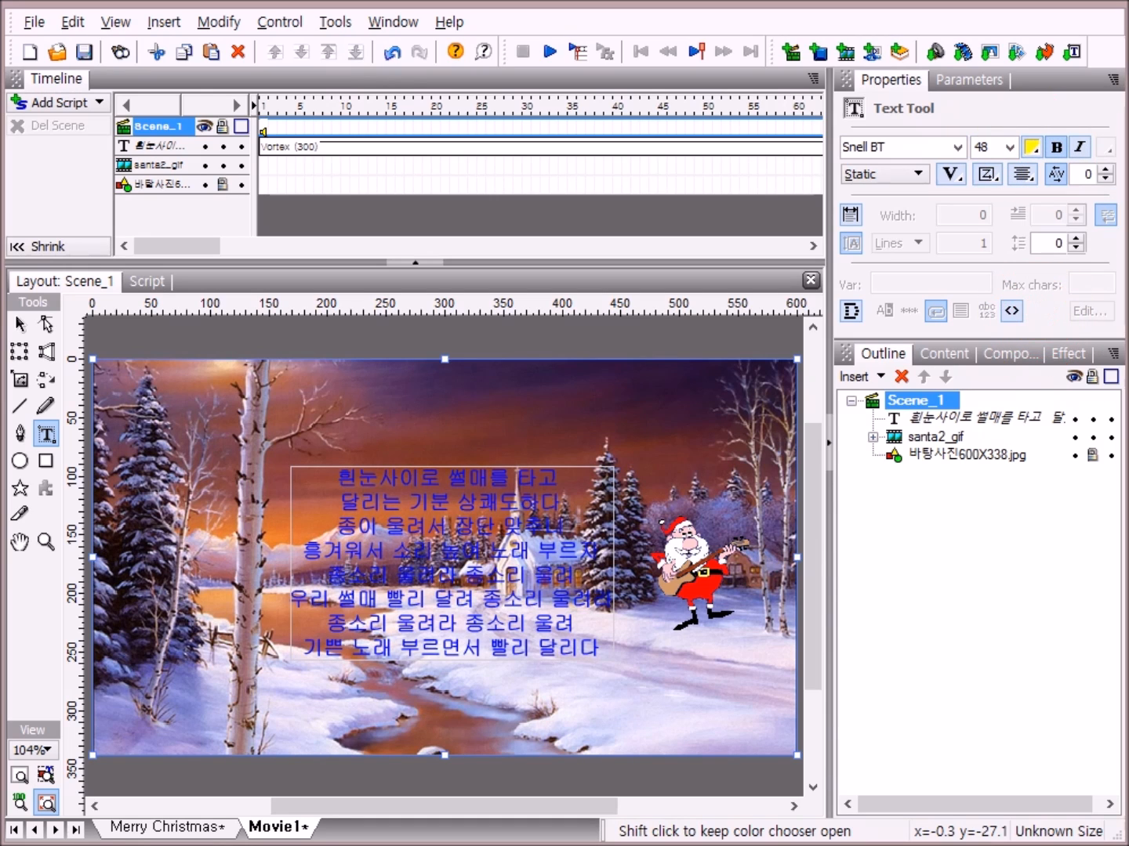
{"action": "left_click", "coordinate": [1066, 147]}
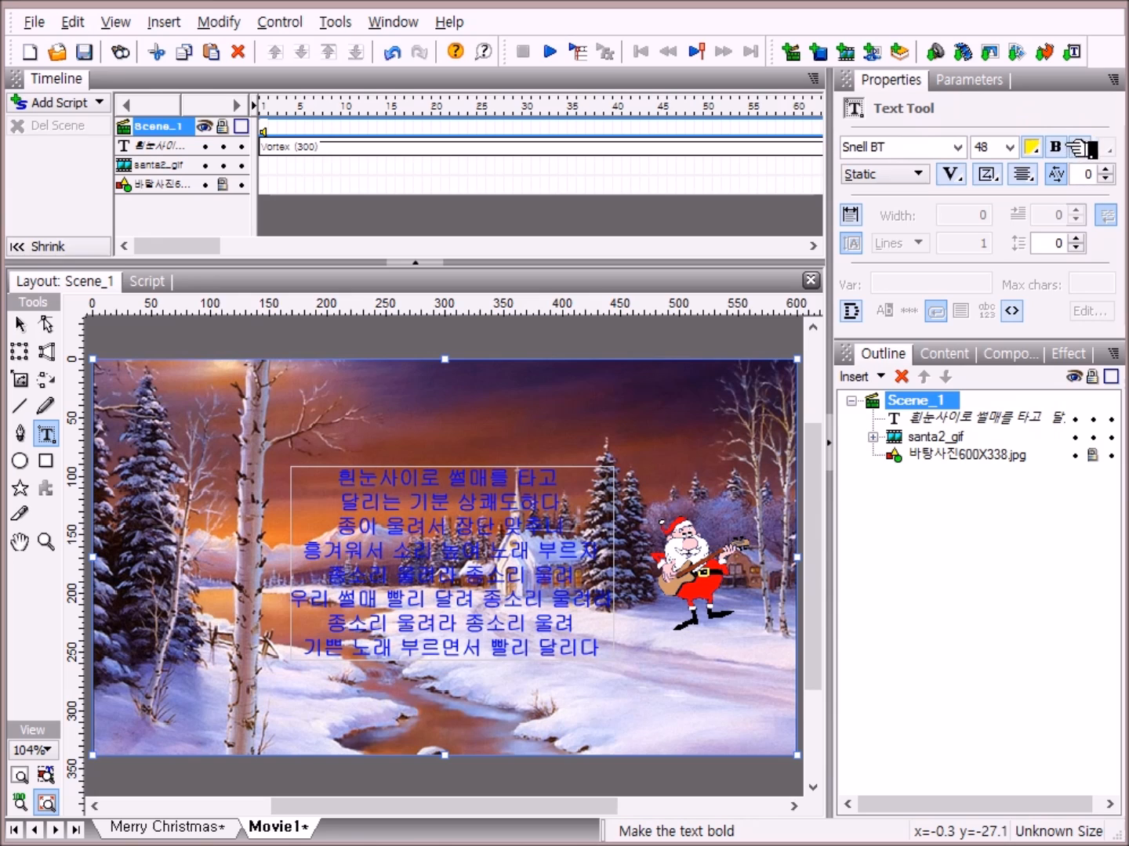
{"action": "left_click", "coordinate": [1032, 179]}
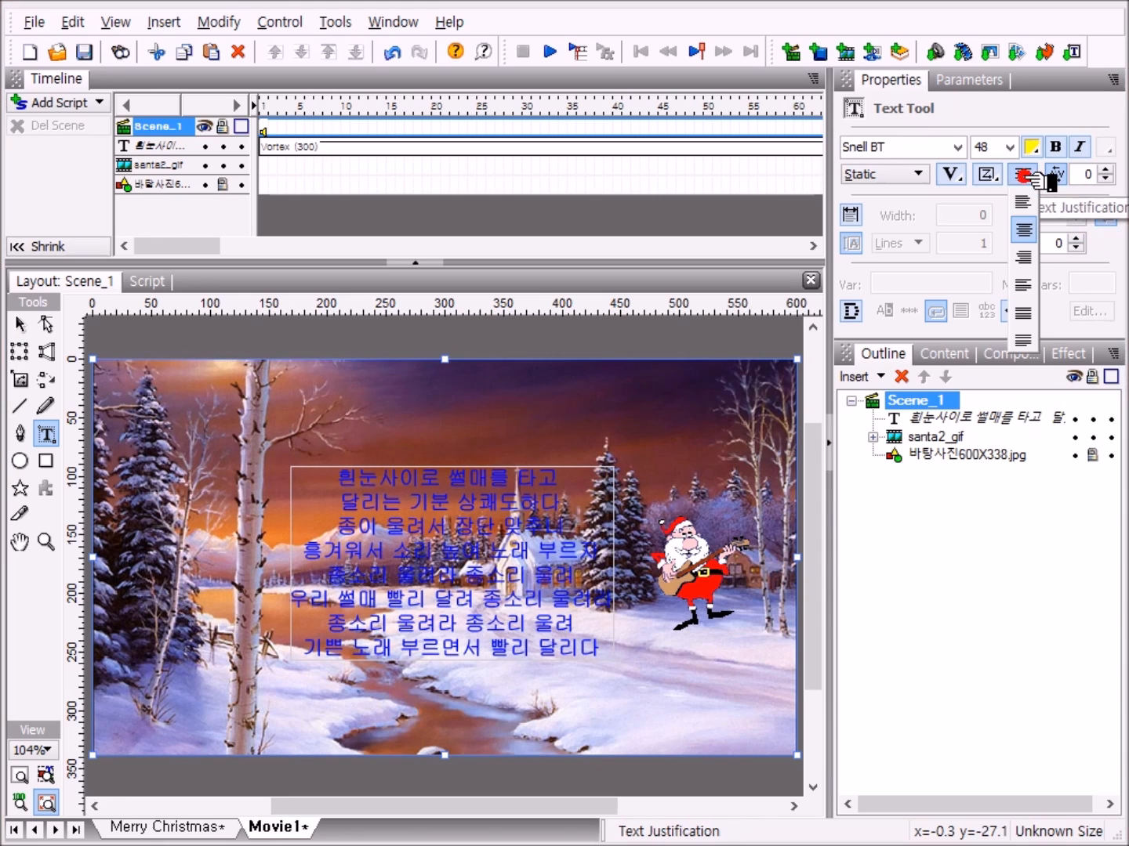
{"action": "left_click", "coordinate": [1034, 229]}
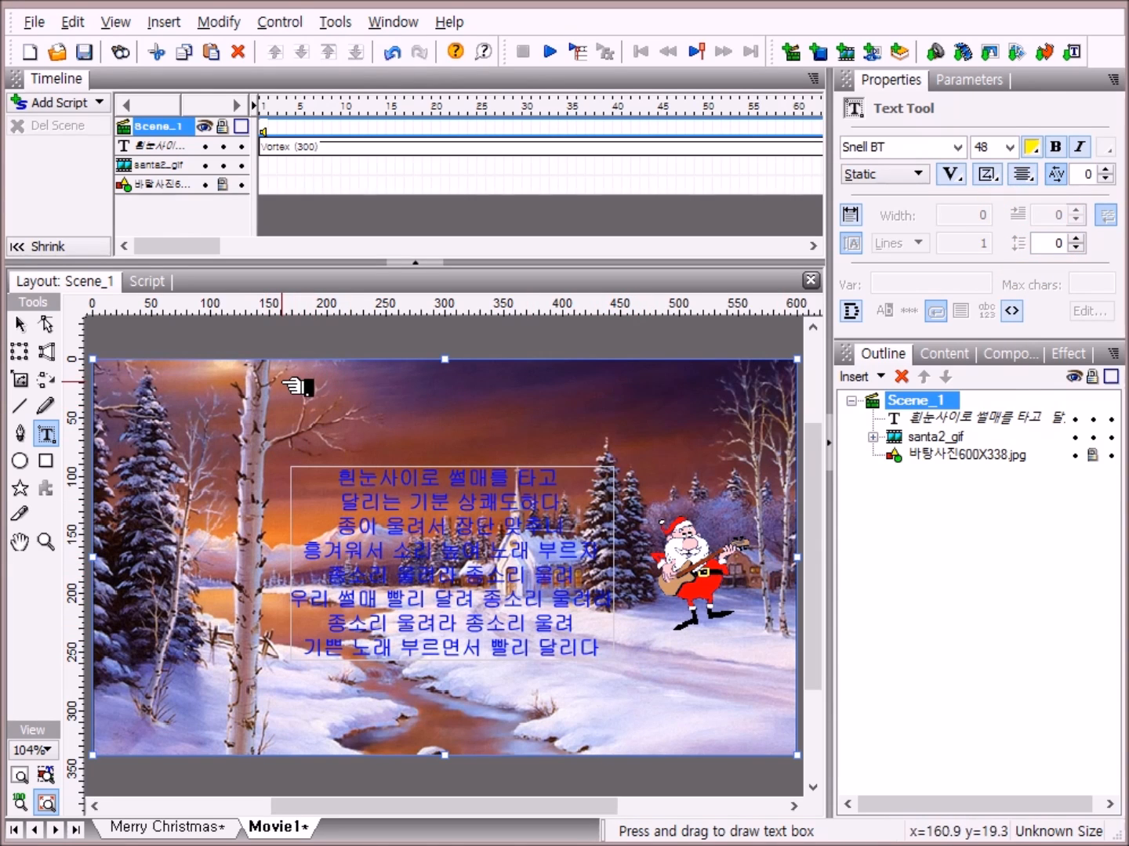
Step: Draw a text box about 389 wide above the lyrics and enter "Merry Christmas!"
{"action": "left_click_drag", "start_coordinate": [286, 386], "coordinate": [755, 436]}
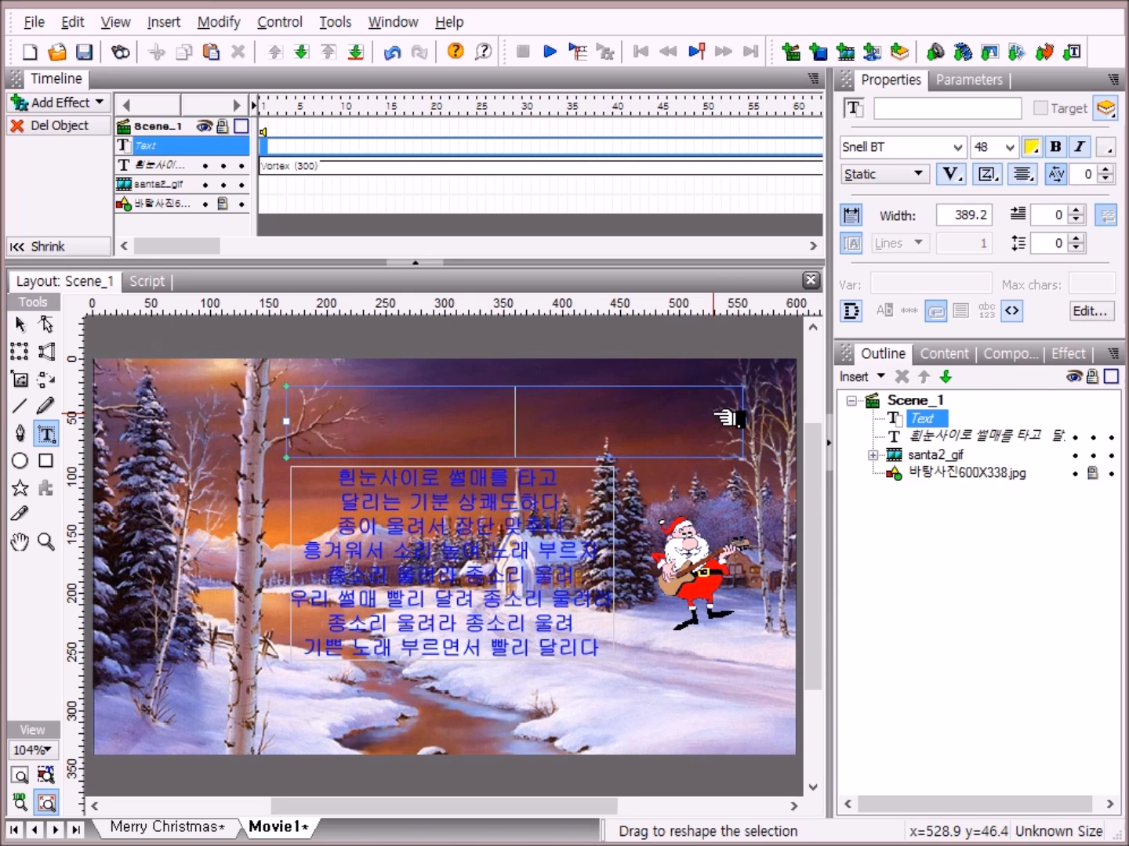
{"action": "type", "text": "M"}
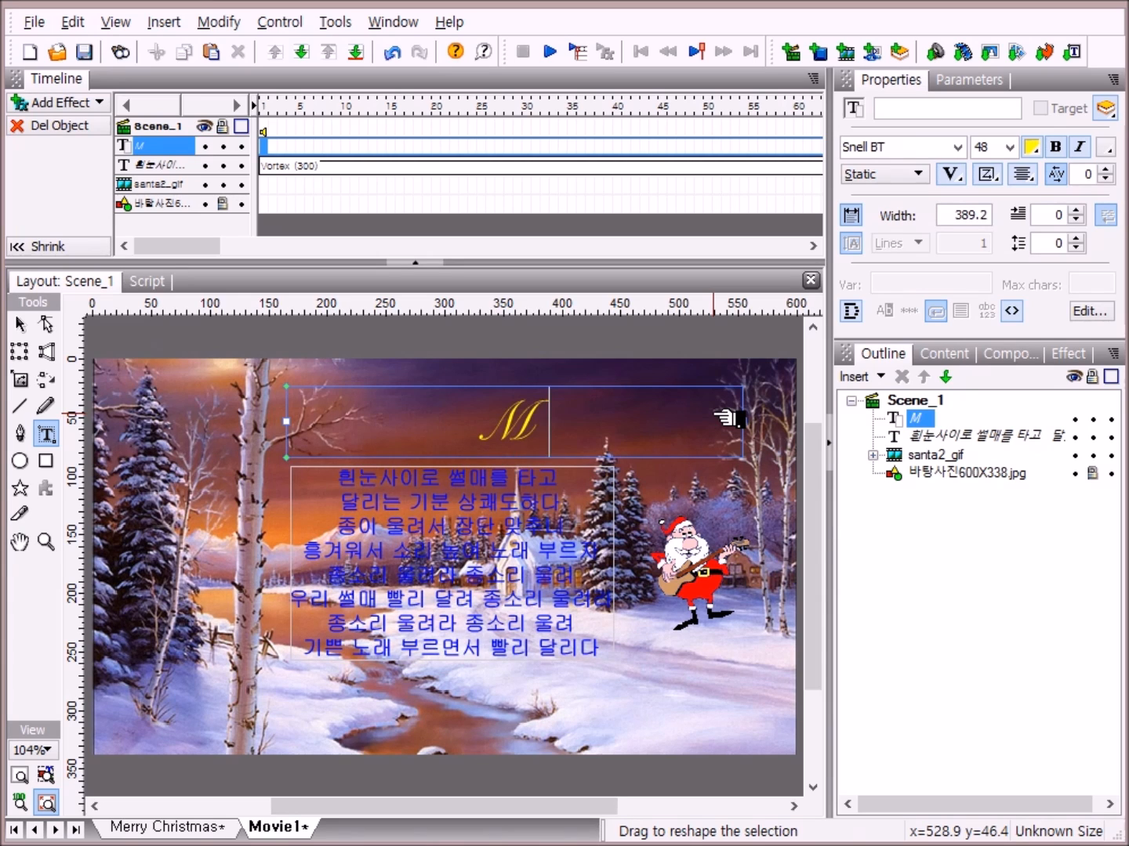
{"action": "type", "text": "erry"}
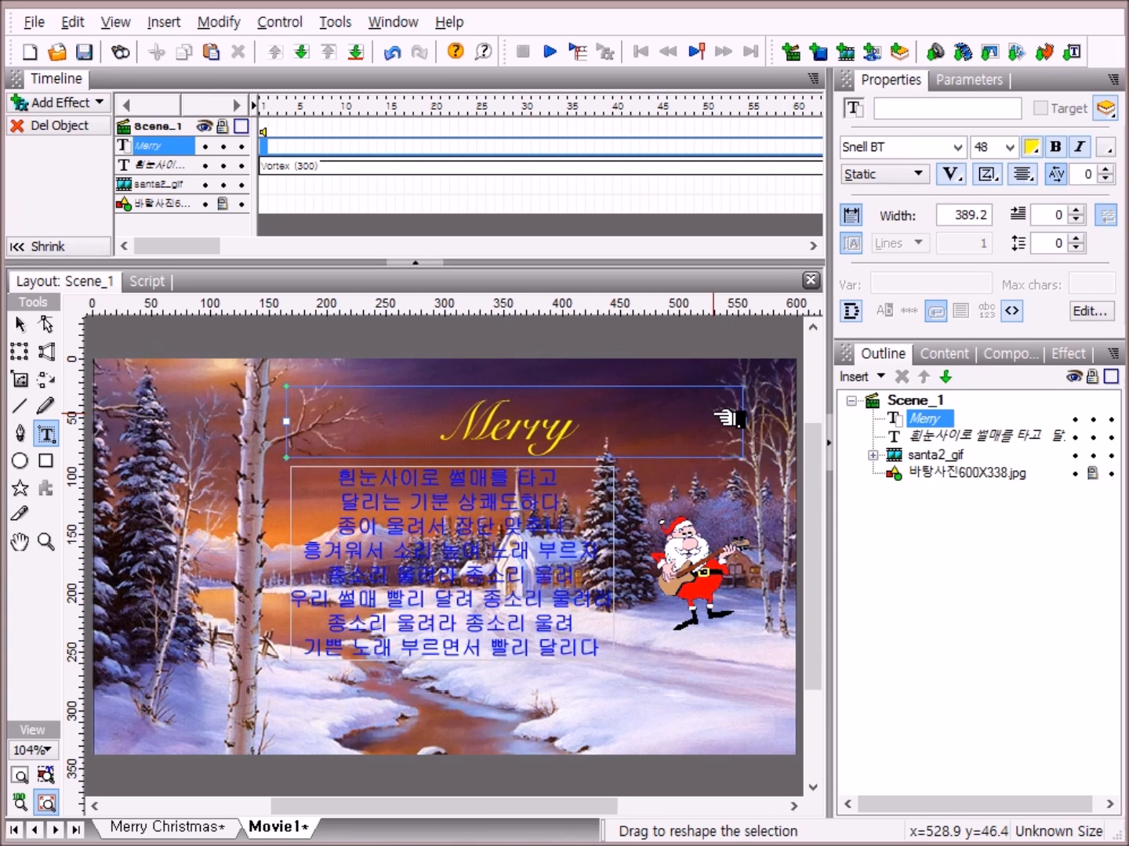
{"action": "type", "text": " C"}
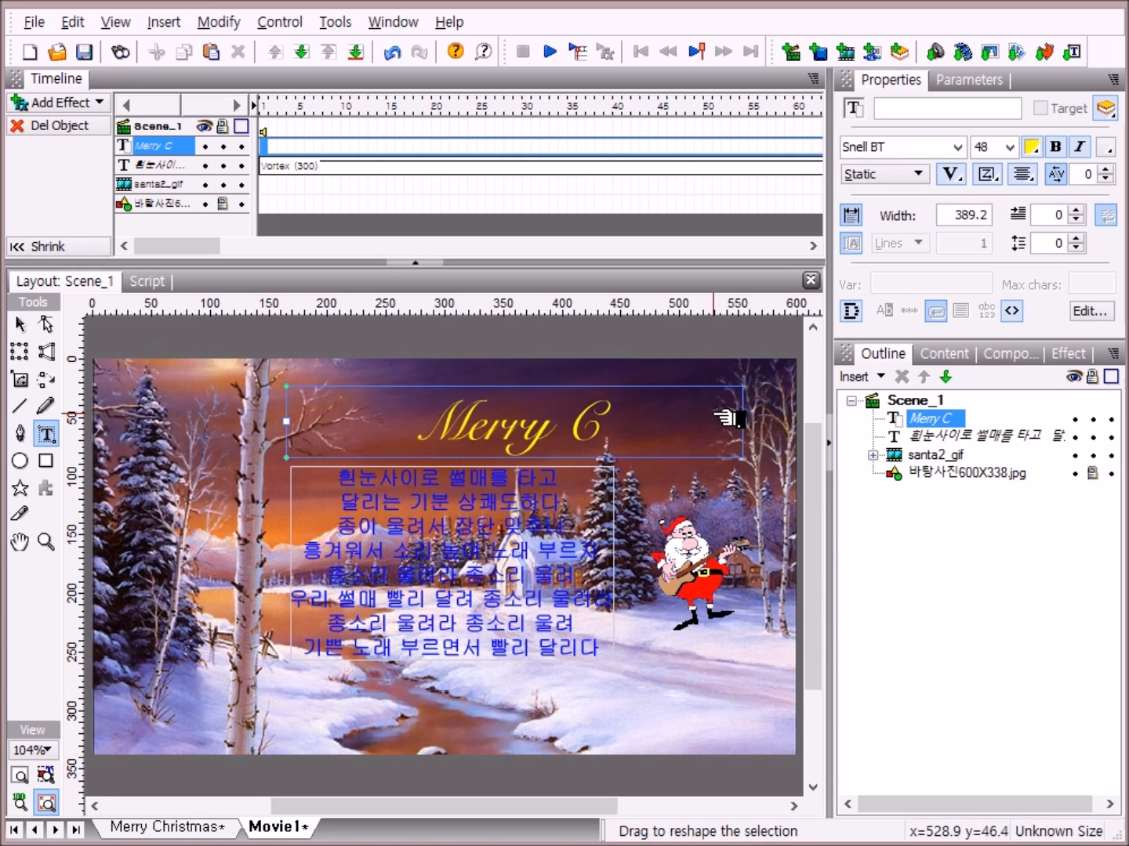
{"action": "type", "text": "h"}
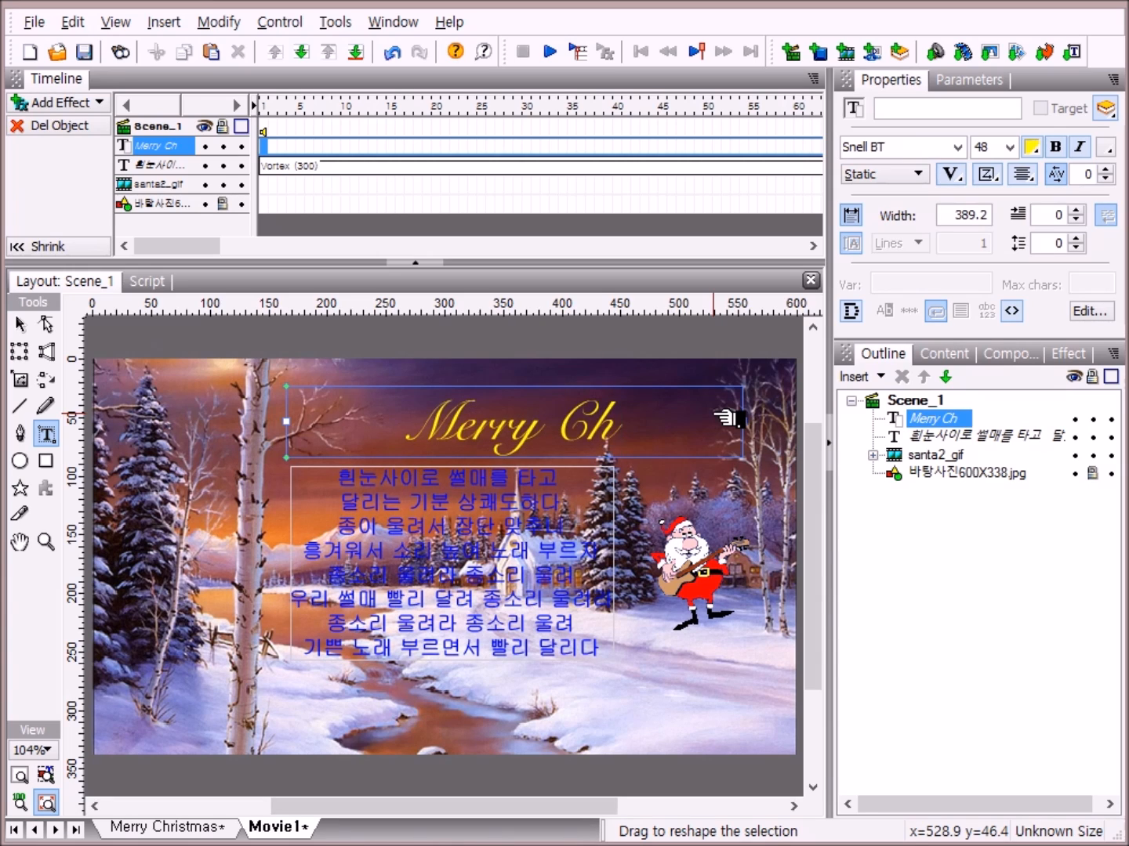
{"action": "type", "text": "ris"}
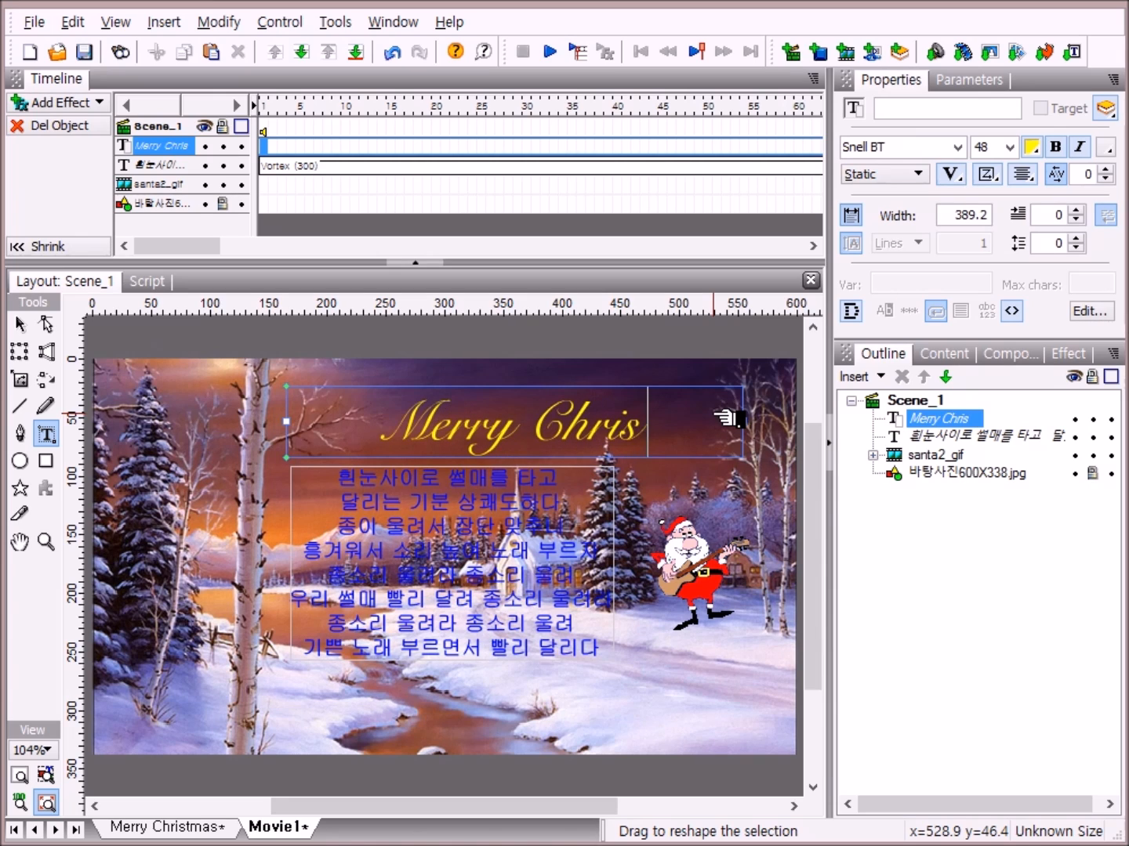
{"action": "type", "text": "tma"}
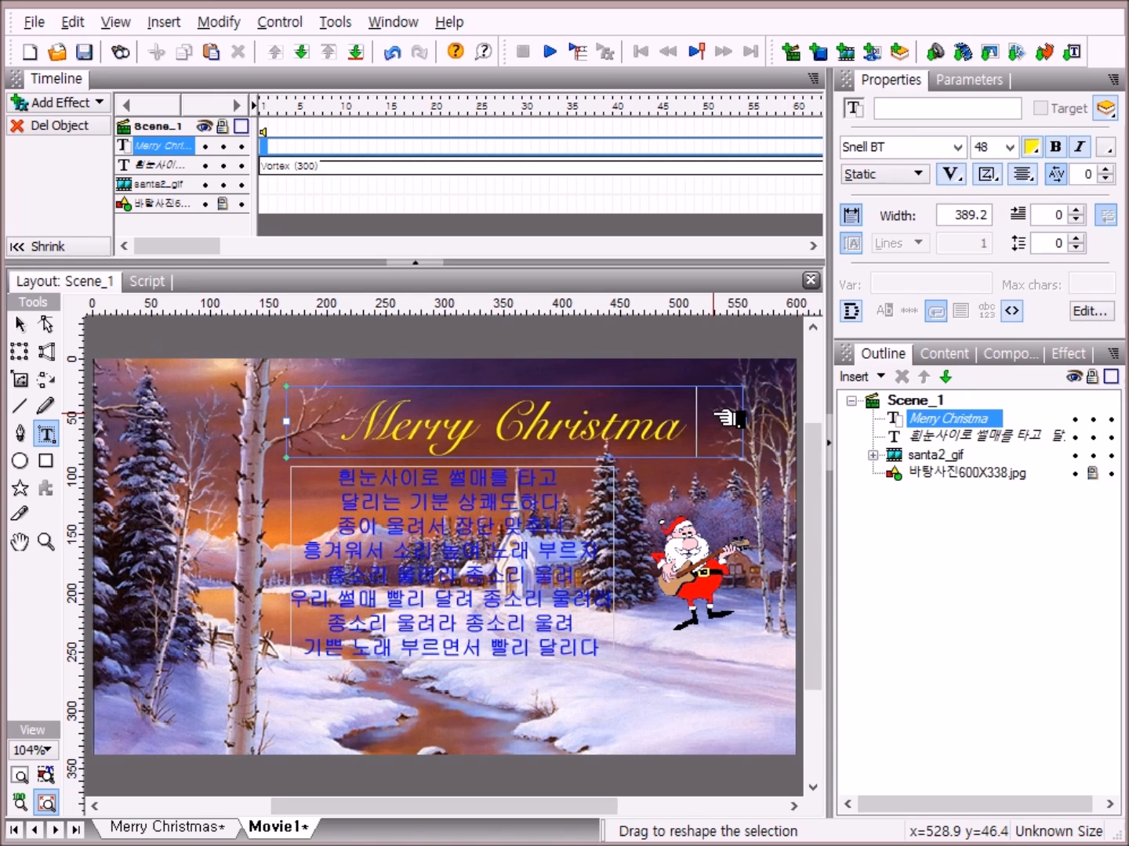
{"action": "type", "text": "s!"}
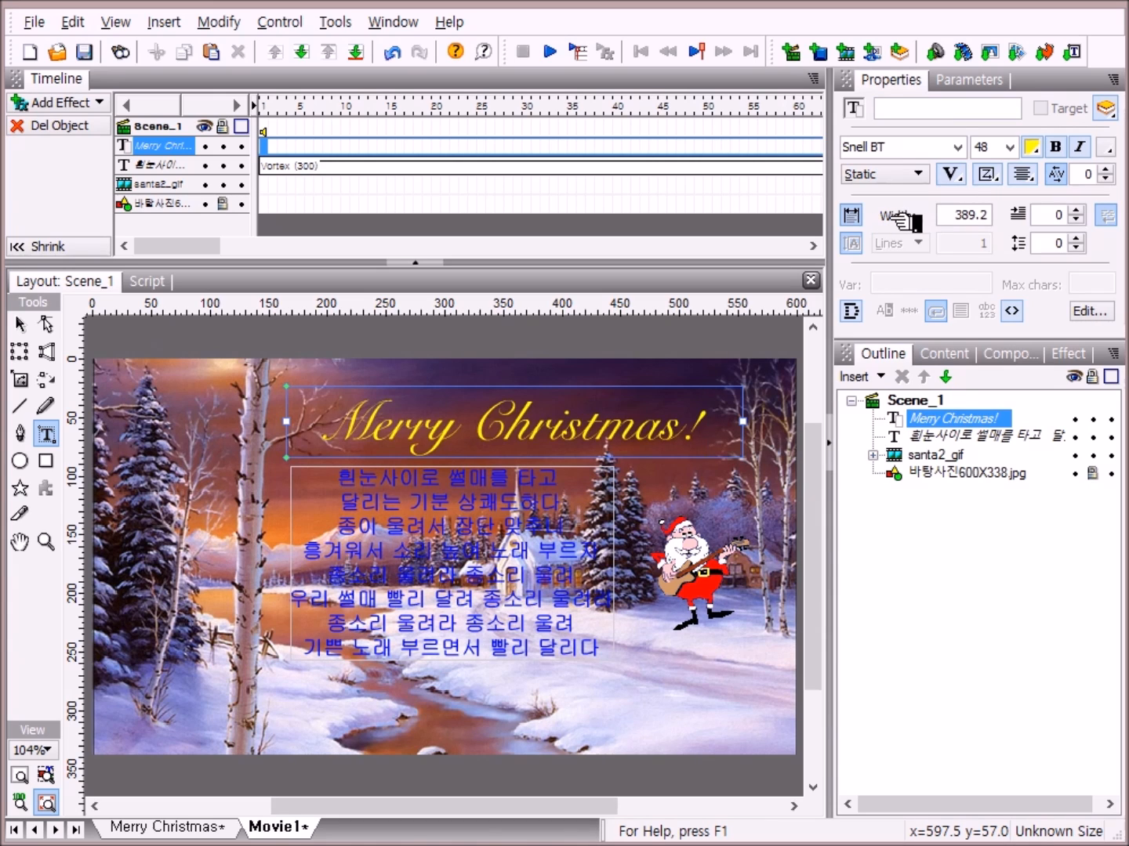
Step: Make the Merry Christmas! text box fit its text width and reposition the title slightly right and up, above the lyrics
{"action": "left_click", "coordinate": [849, 214]}
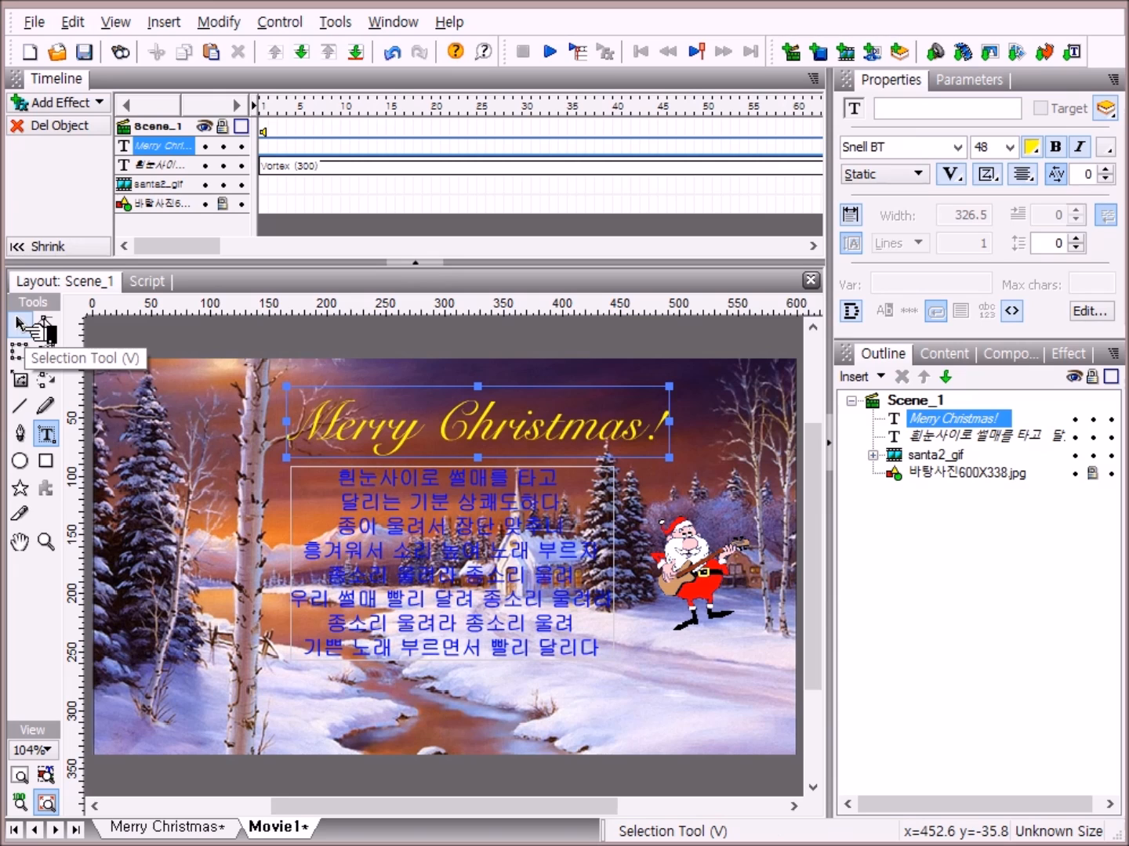
{"action": "left_click", "coordinate": [20, 325]}
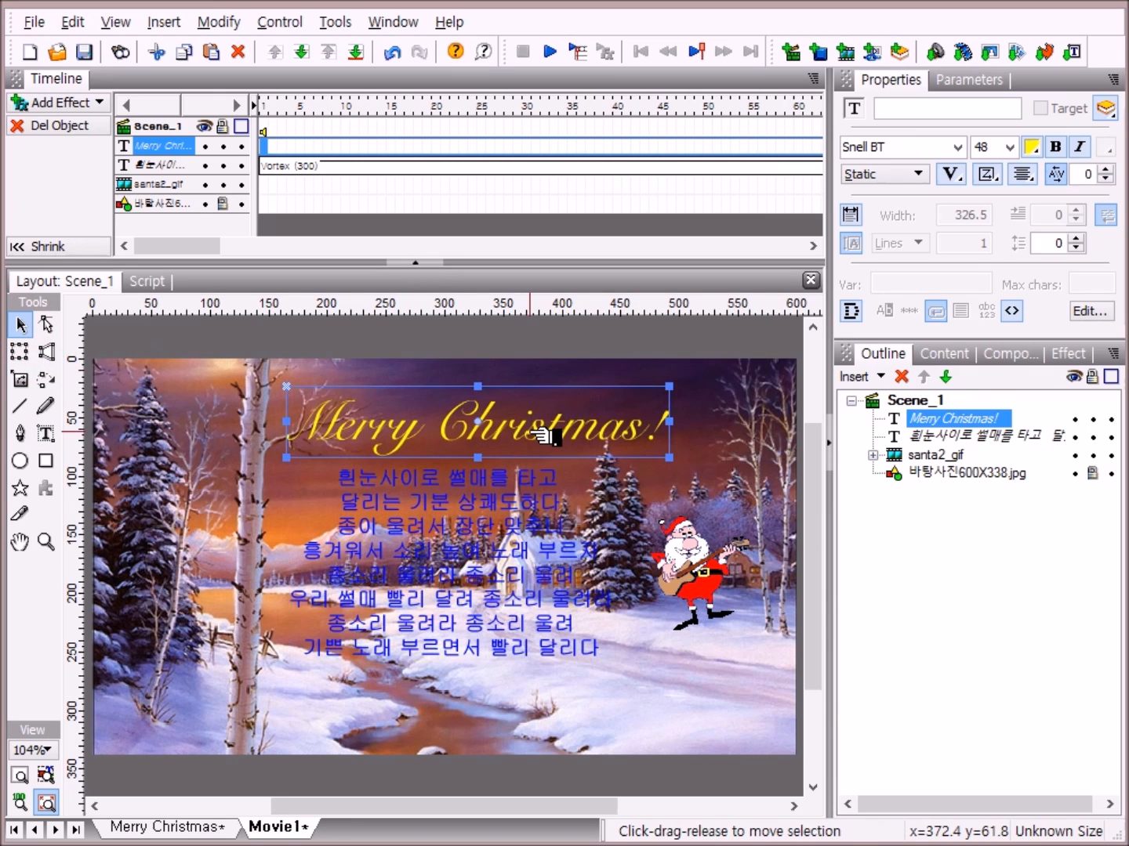
{"action": "left_click_drag", "start_coordinate": [538, 433], "coordinate": [580, 431]}
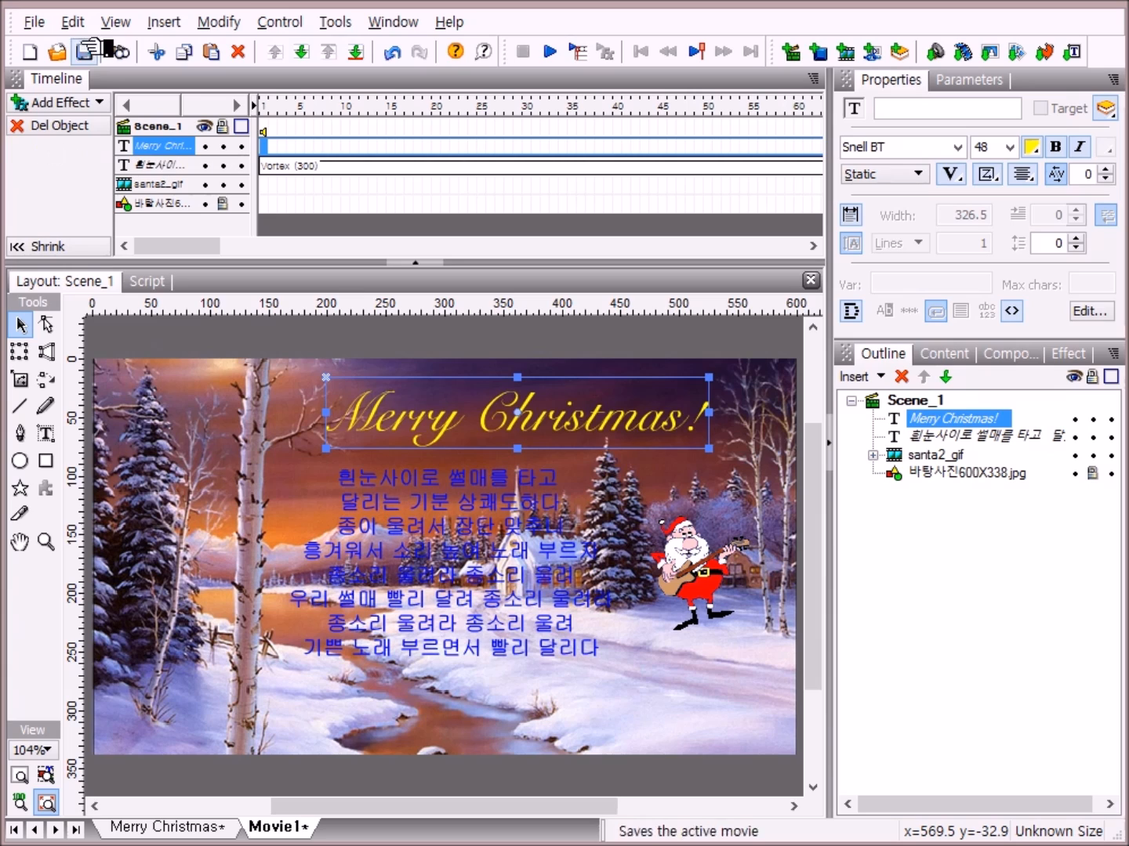
Step: Add the continuously looping Pulsing effect to the Merry Christmas! text at frame 1 and extend it to 50 frames
{"action": "right_click", "coordinate": [274, 149]}
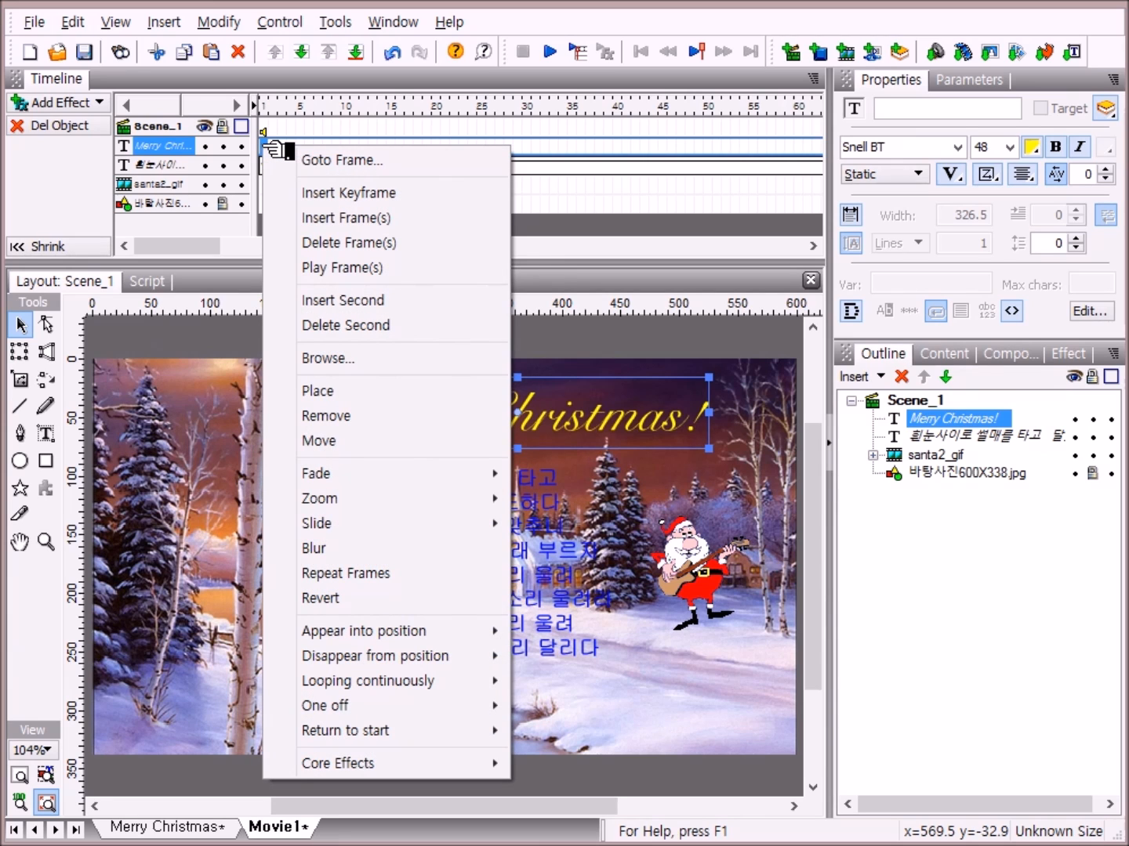
{"action": "mouse_move", "coordinate": [343, 532]}
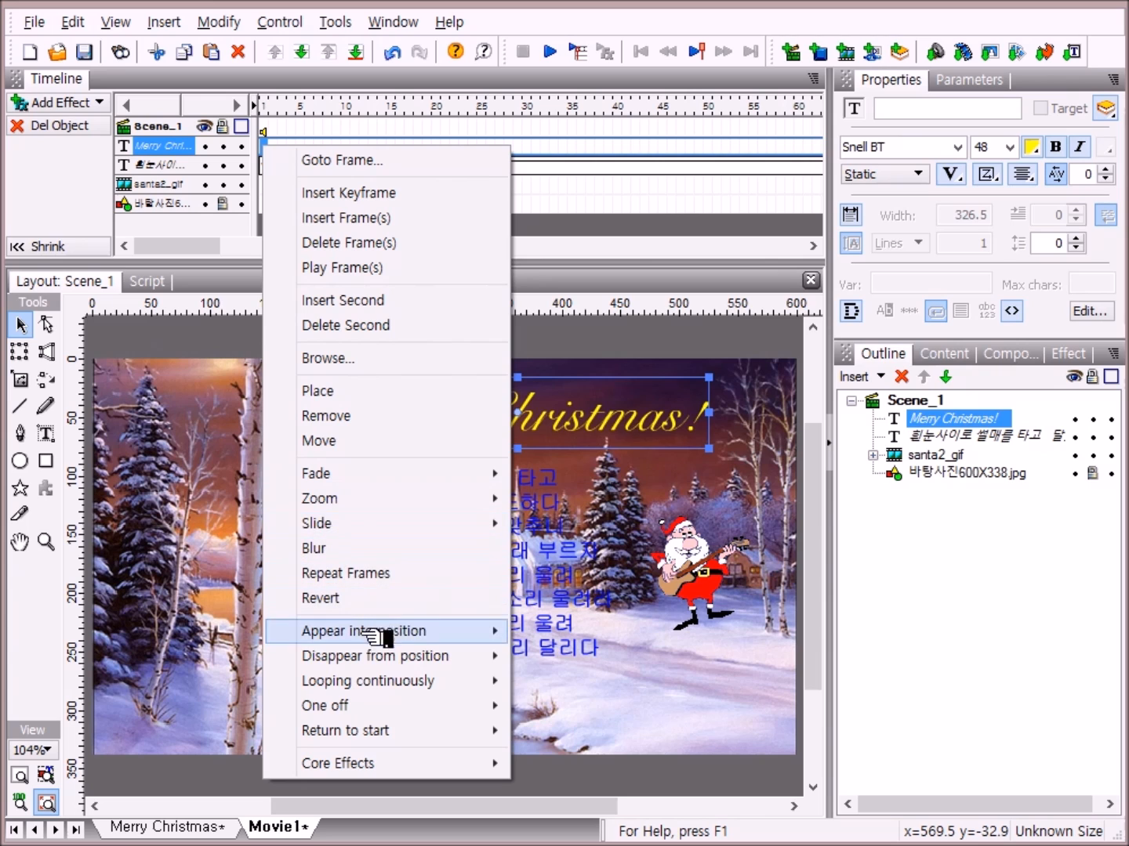
{"action": "mouse_move", "coordinate": [360, 682]}
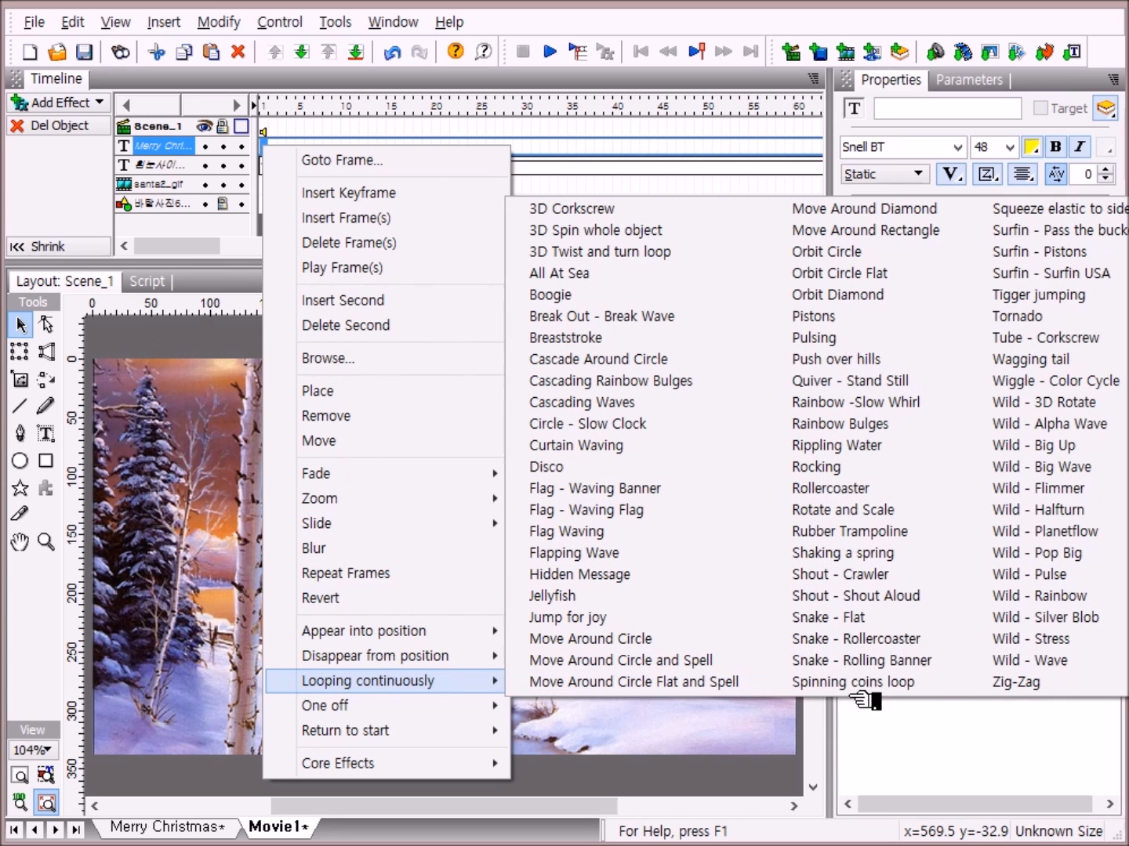
{"action": "left_click", "coordinate": [869, 345]}
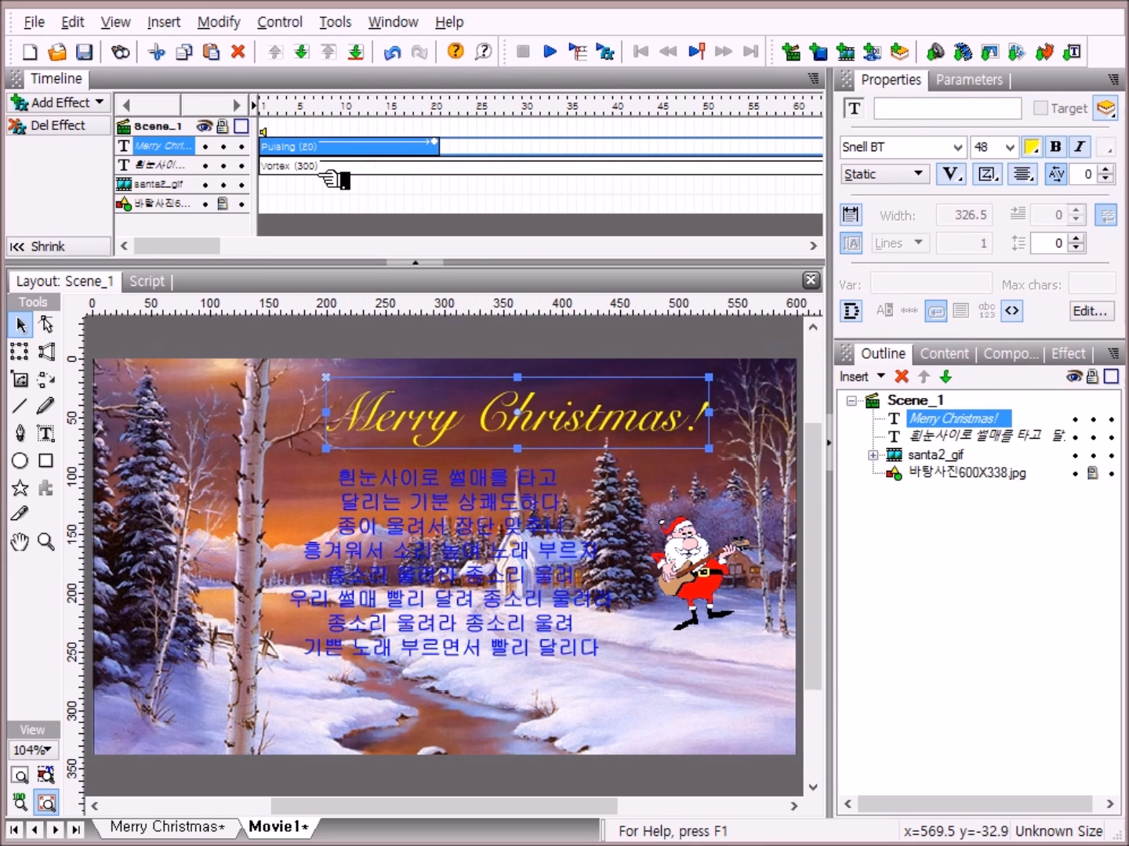
{"action": "left_click", "coordinate": [440, 144]}
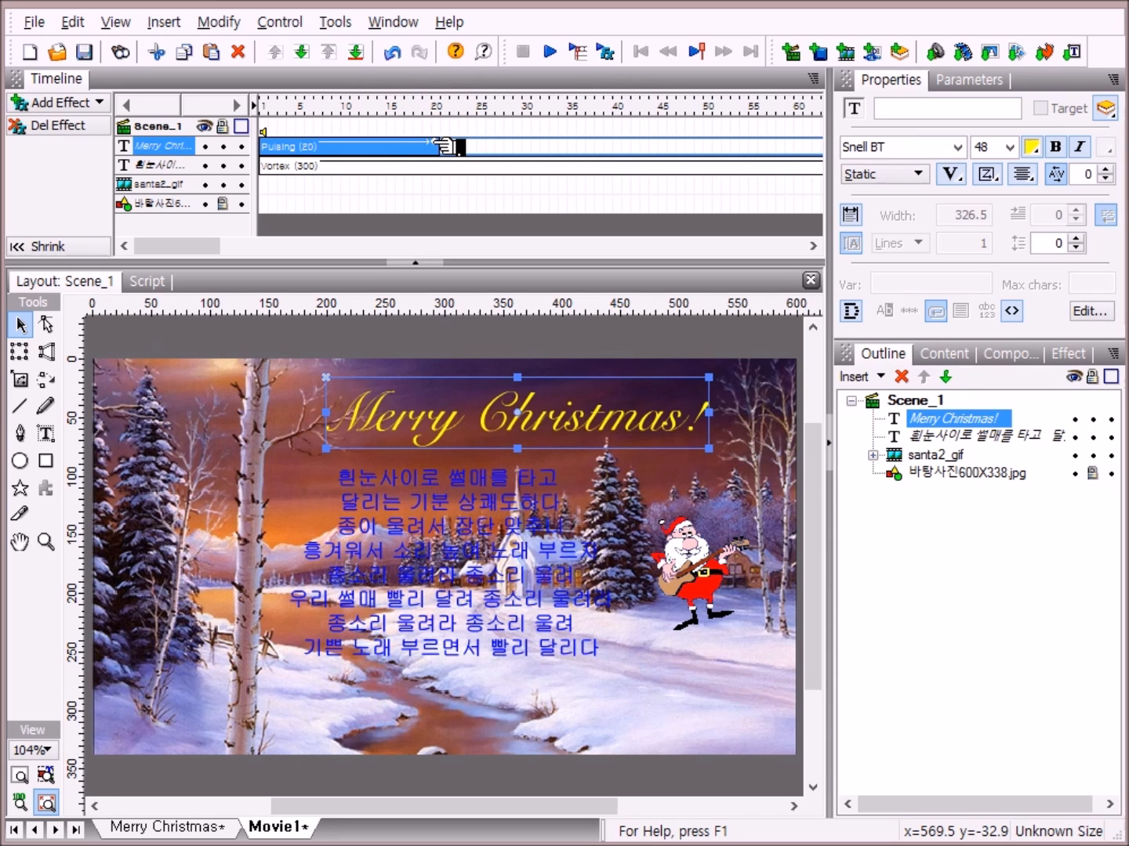
{"action": "left_click_drag", "start_coordinate": [444, 145], "coordinate": [725, 148]}
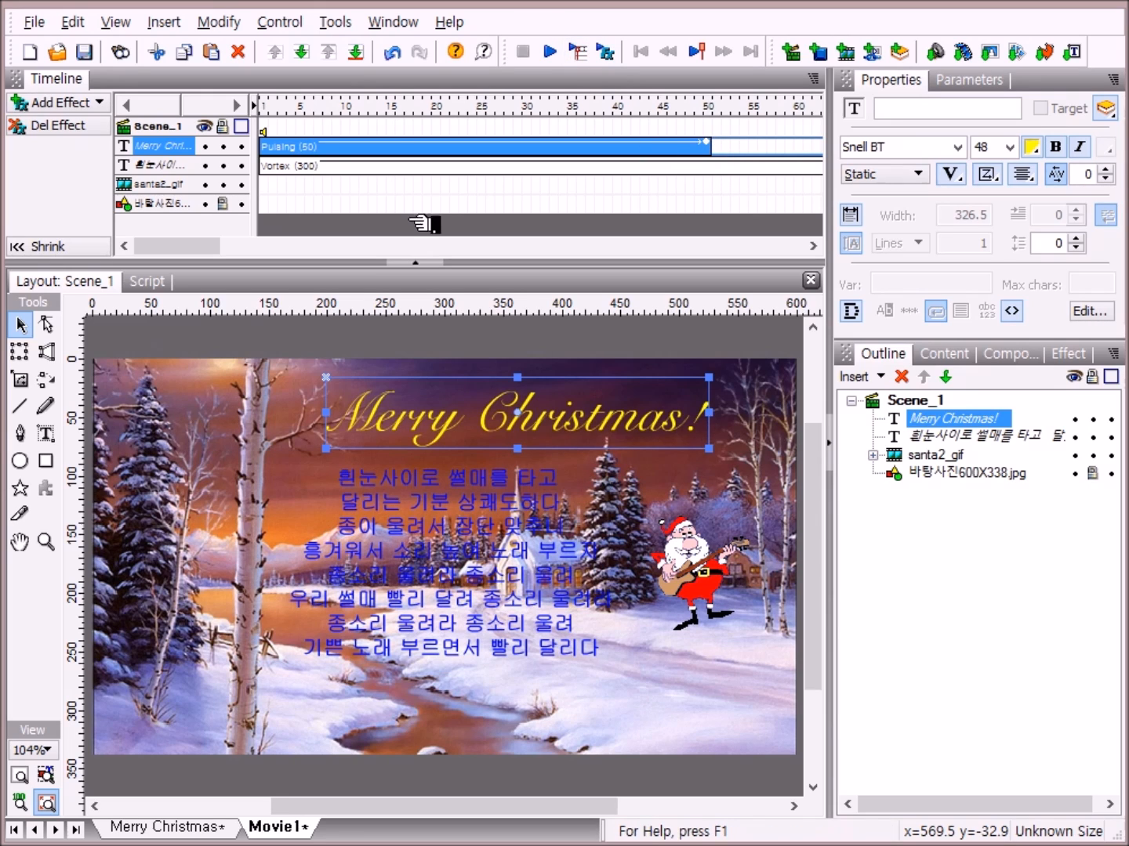
Step: Group the Merry Christmas! text as a movie clip and play the movie to check it, stopping it when done
{"action": "left_click", "coordinate": [221, 23]}
{"action": "mouse_move", "coordinate": [250, 83]}
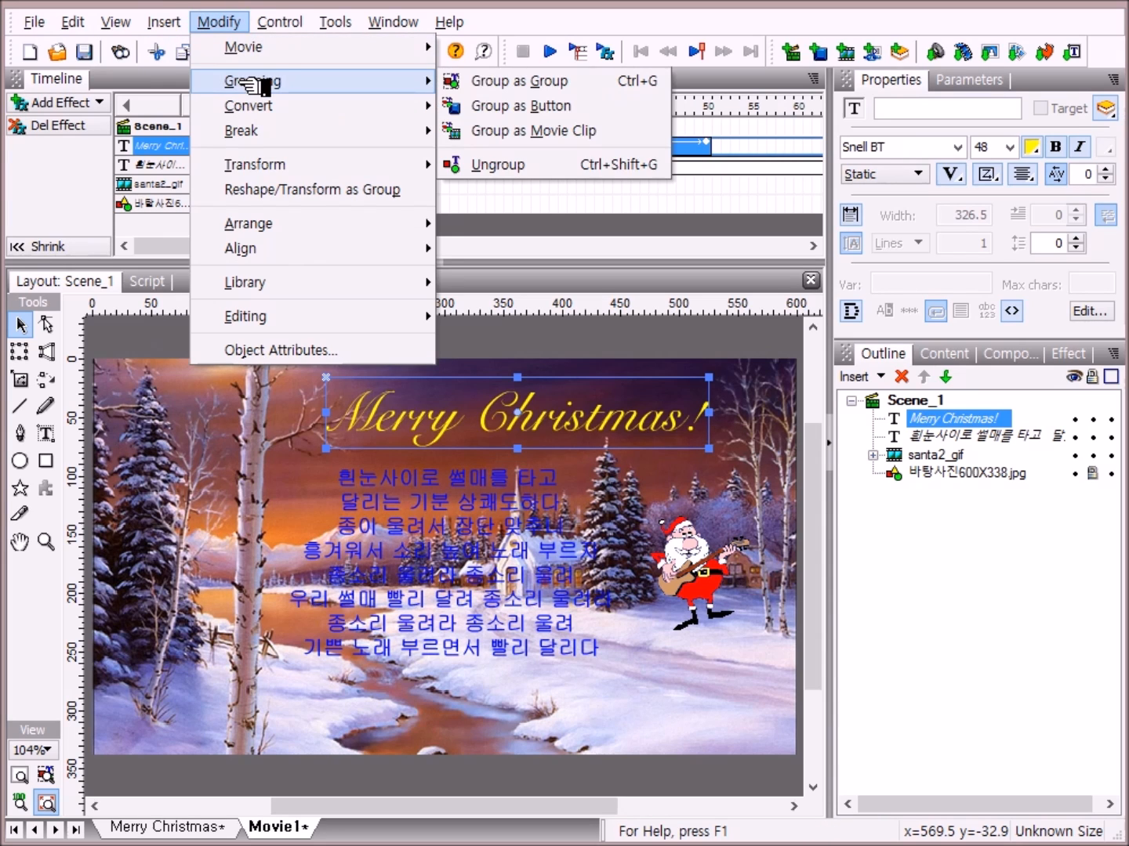
{"action": "left_click", "coordinate": [620, 137]}
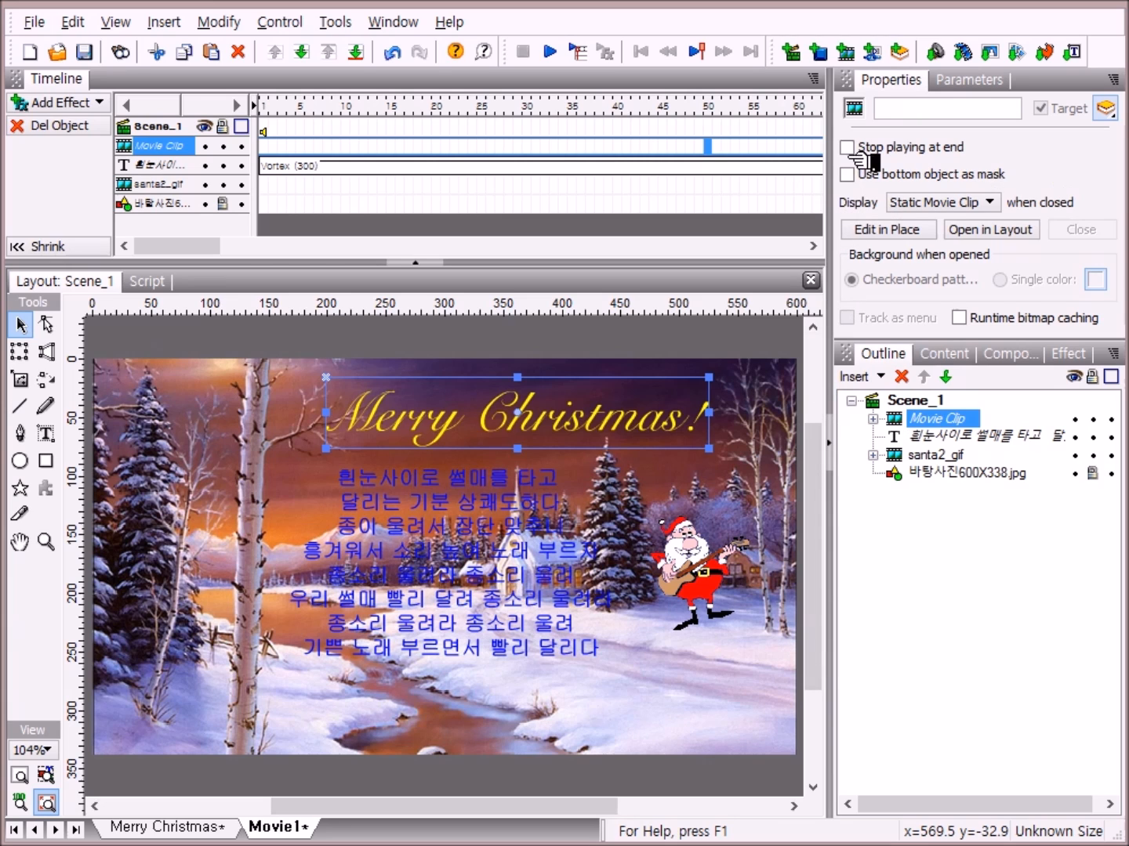
{"action": "left_click", "coordinate": [546, 51]}
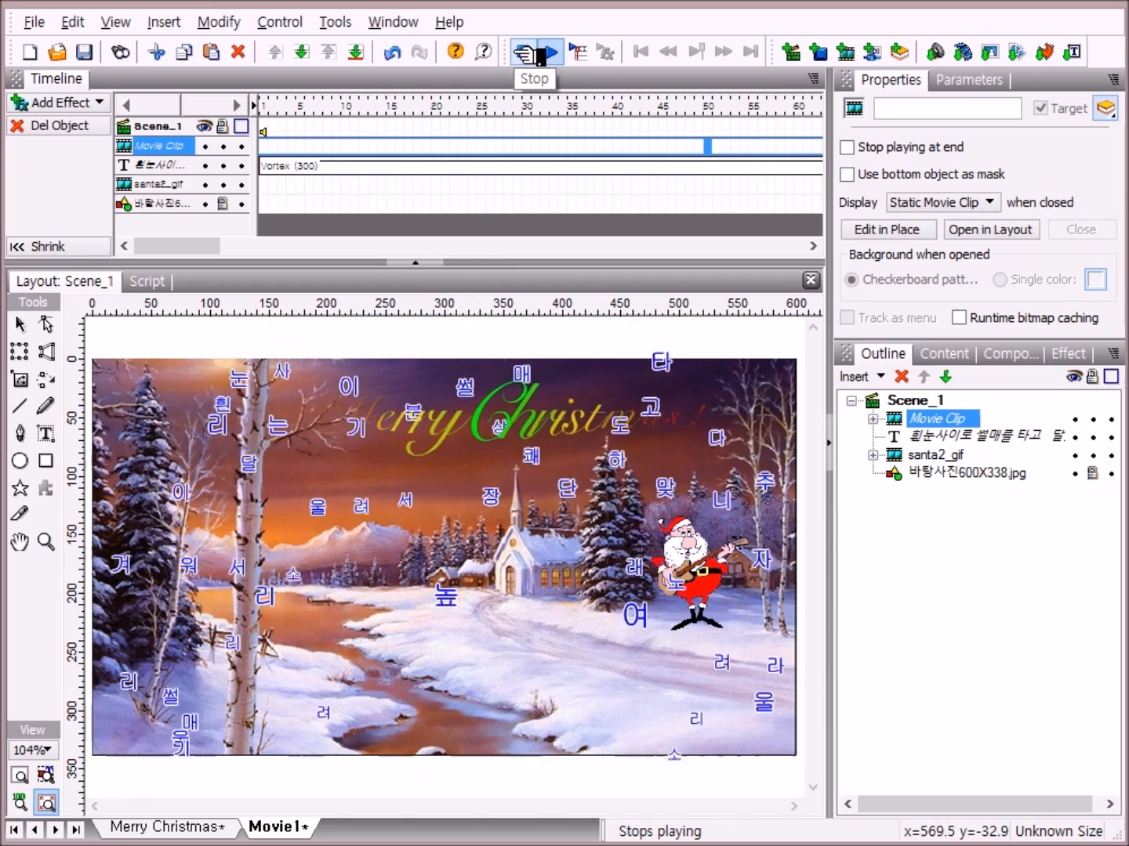
{"action": "left_click", "coordinate": [524, 52]}
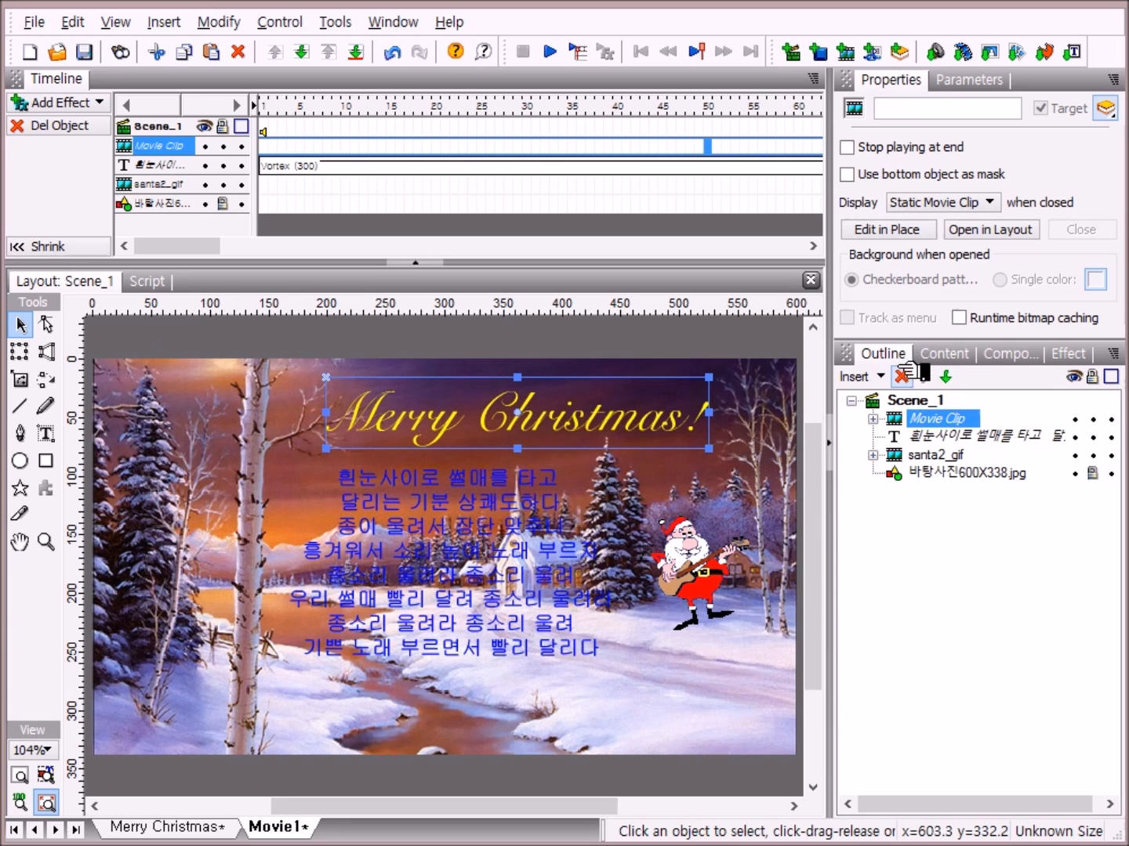
Step: Import the sleigh Santa animation (2.썰매산타) into Scene_1 as an animated movie clip with Masked turned off
{"action": "left_click", "coordinate": [919, 399]}
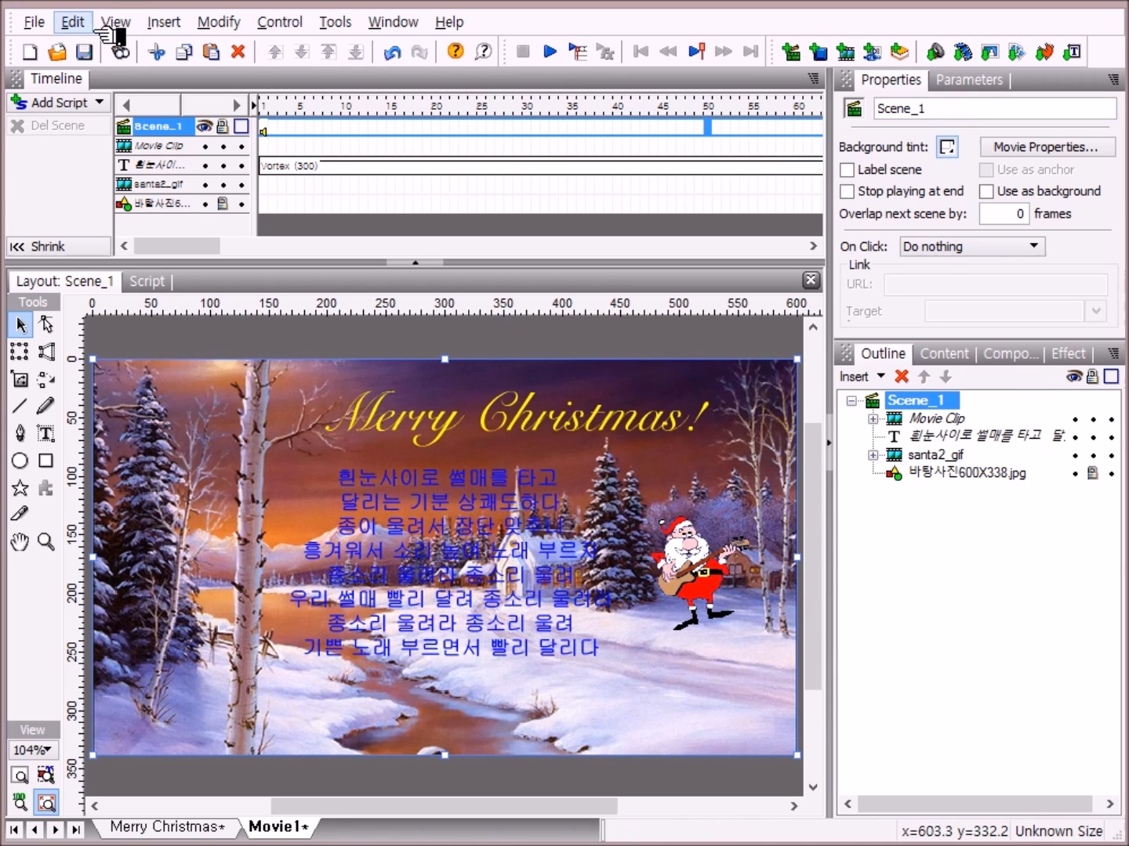
{"action": "left_click", "coordinate": [161, 24]}
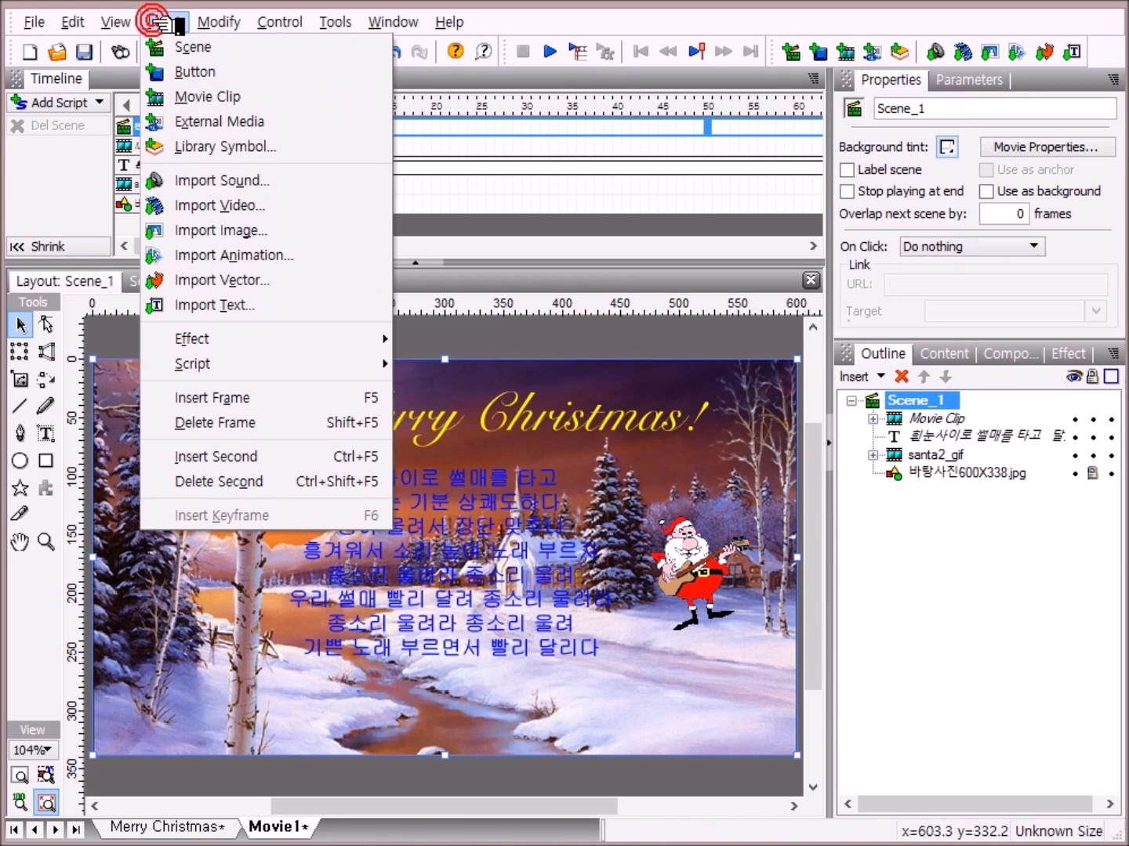
{"action": "left_click", "coordinate": [342, 259]}
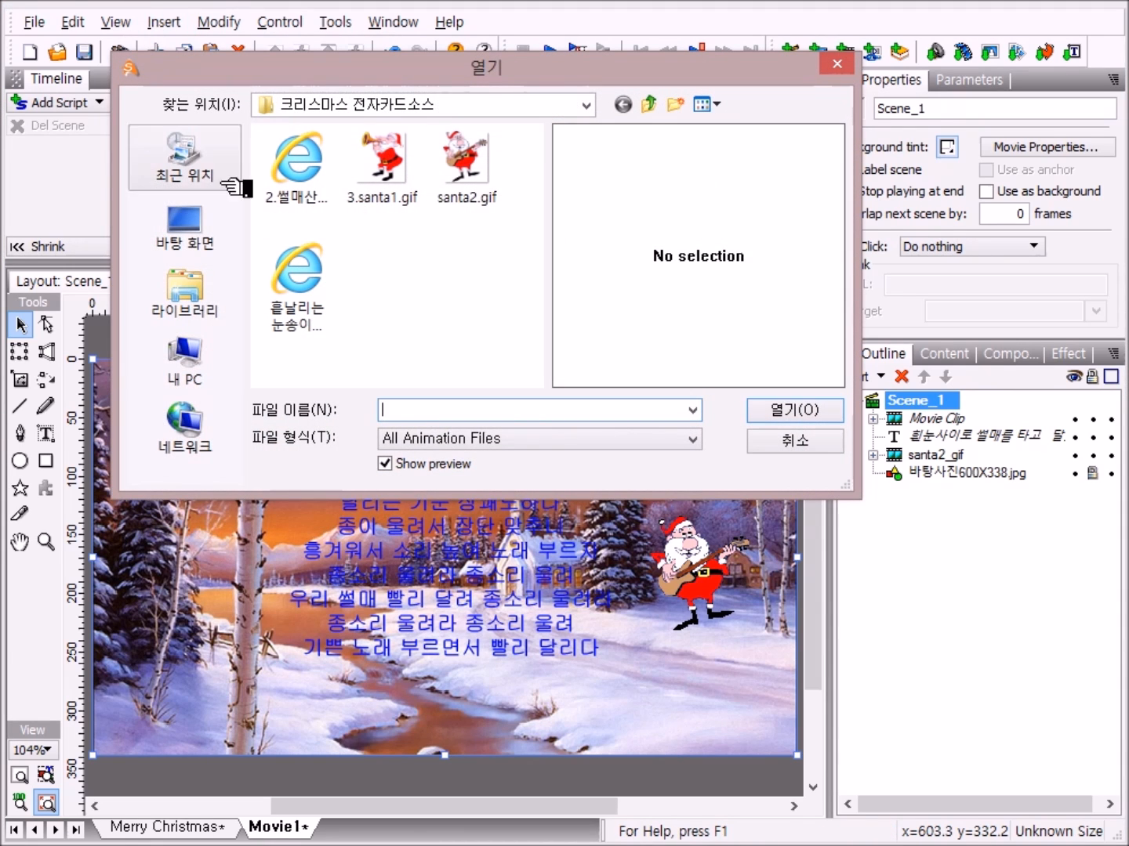
{"action": "double_click", "coordinate": [314, 165]}
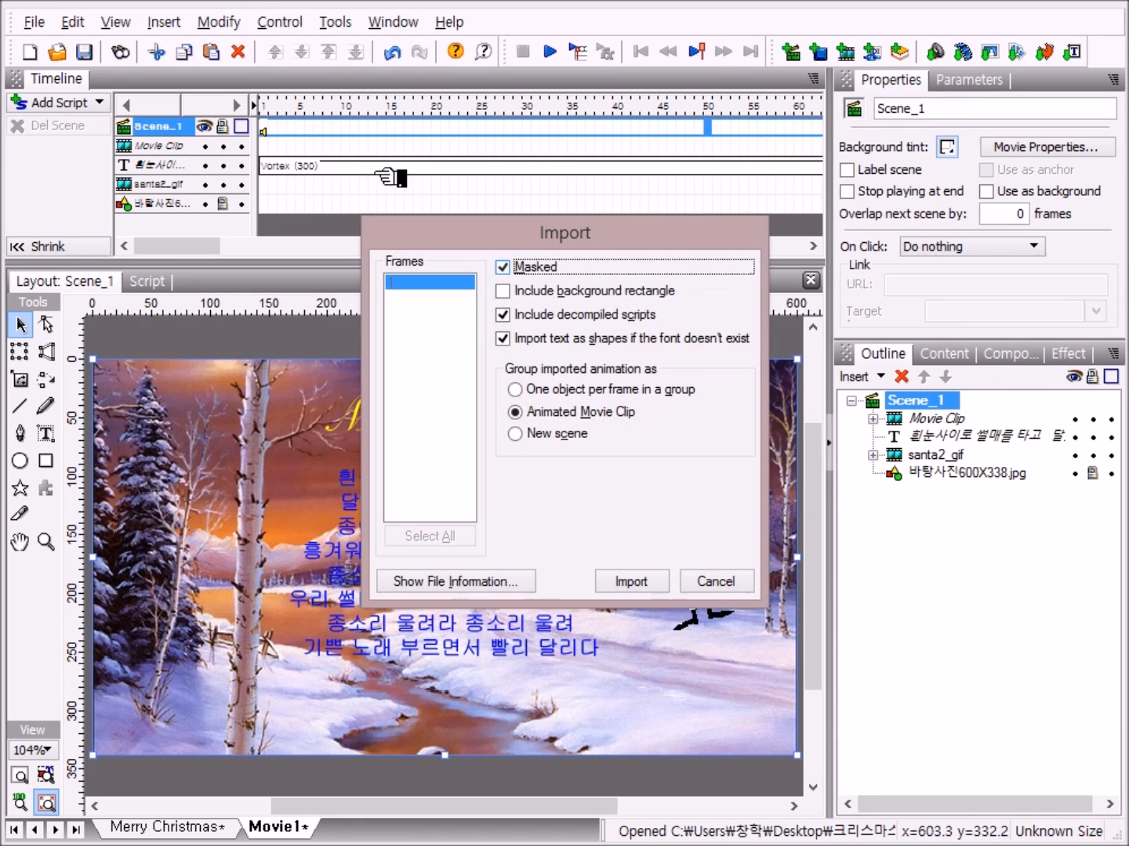
{"action": "left_click", "coordinate": [507, 268]}
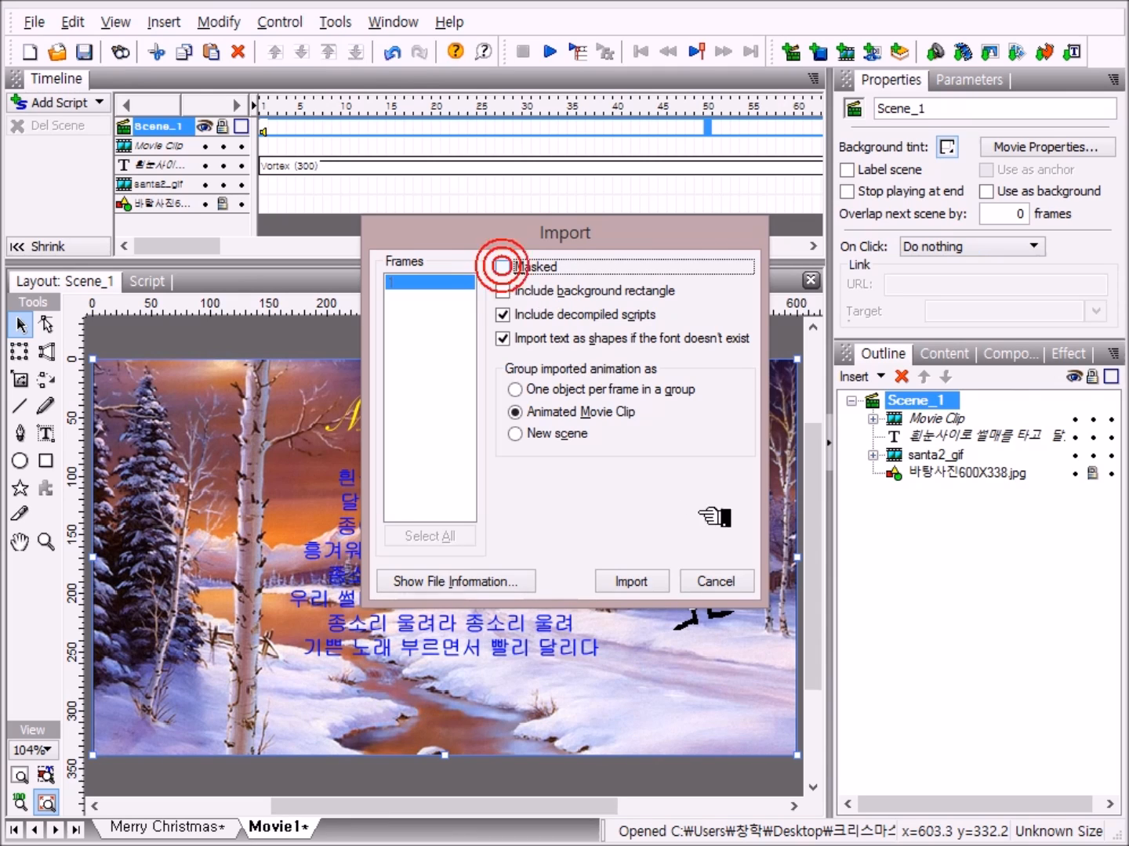
{"action": "left_click", "coordinate": [637, 580]}
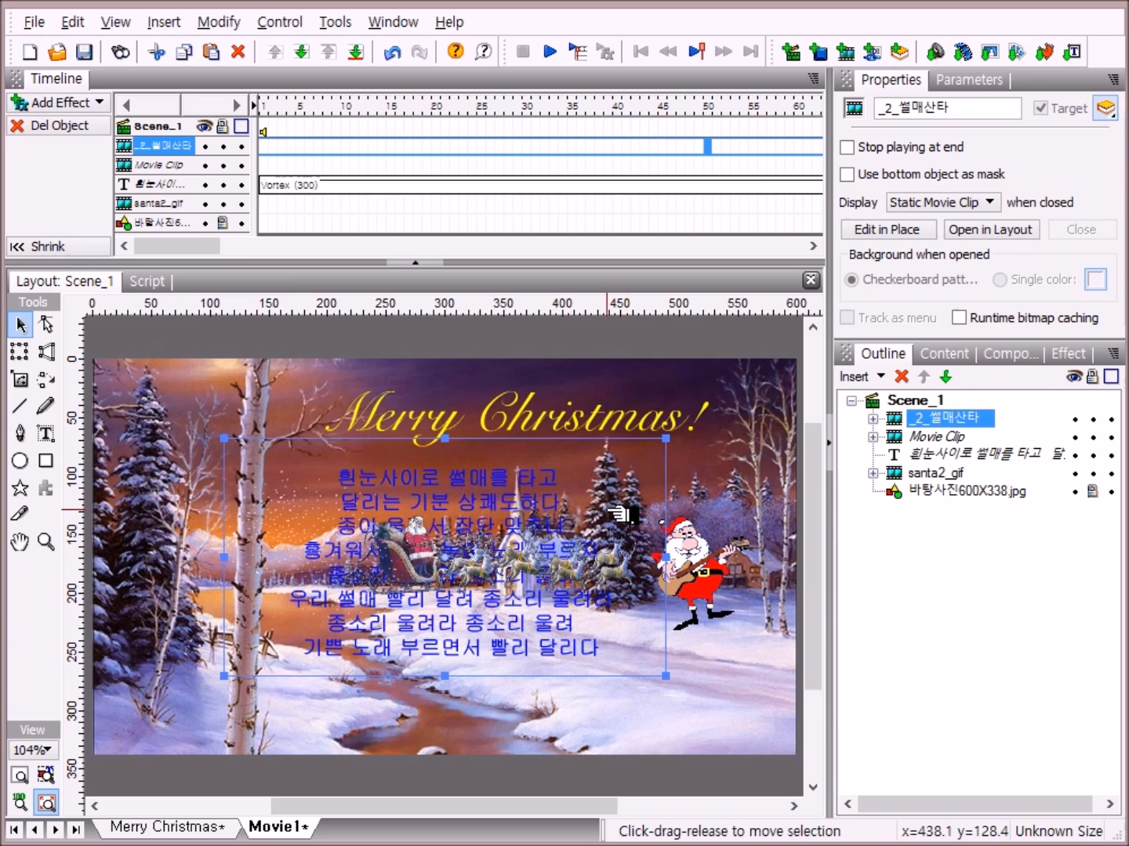
Step: Move the sleigh clip just outside the stage's left edge, low in the scene, and play the movie to check it, stopping it when done
{"action": "left_click_drag", "start_coordinate": [611, 514], "coordinate": [178, 624]}
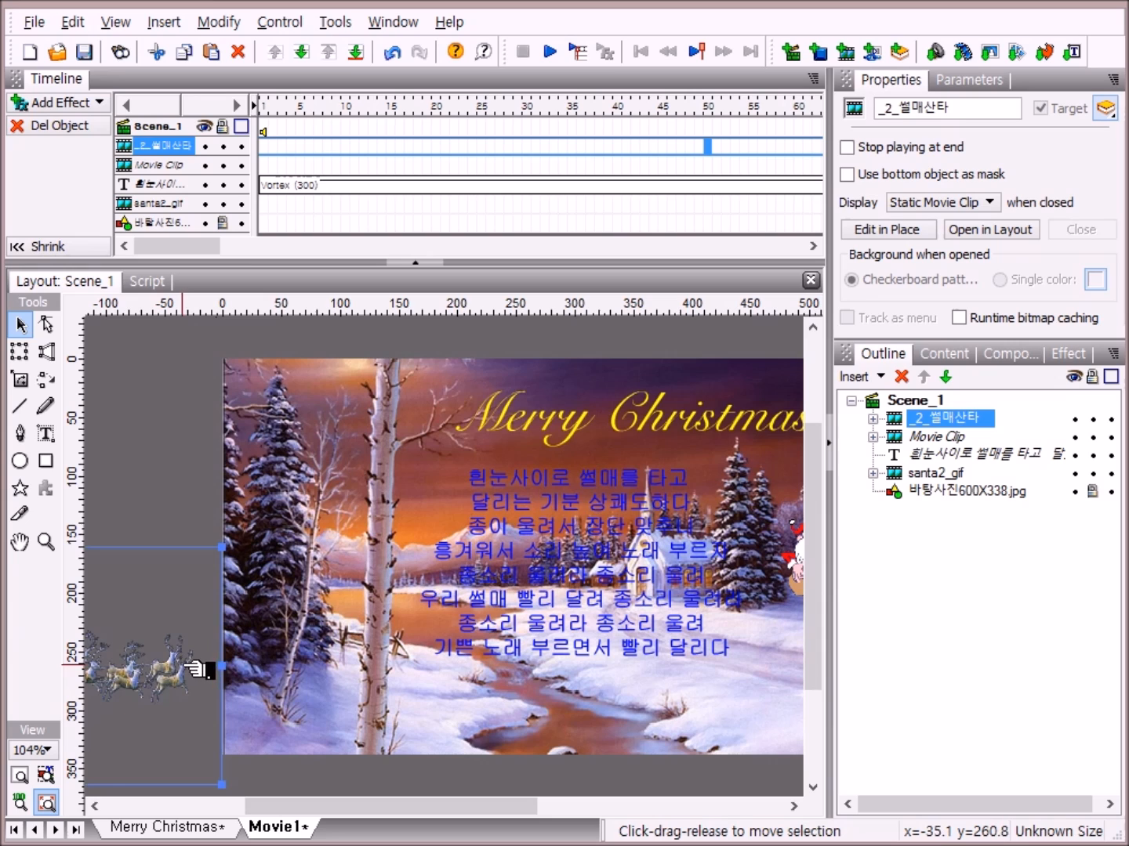
{"action": "left_click_drag", "start_coordinate": [187, 665], "coordinate": [194, 705]}
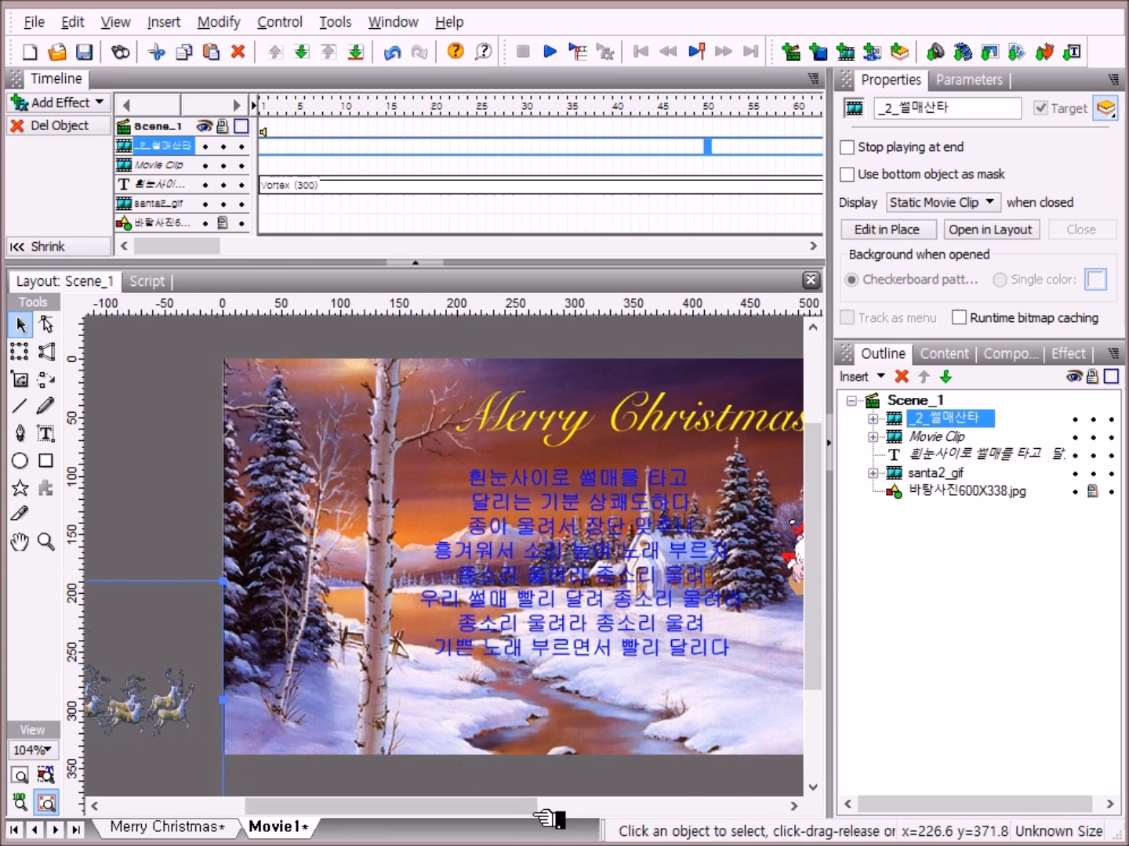
{"action": "left_click_drag", "start_coordinate": [483, 812], "coordinate": [532, 822]}
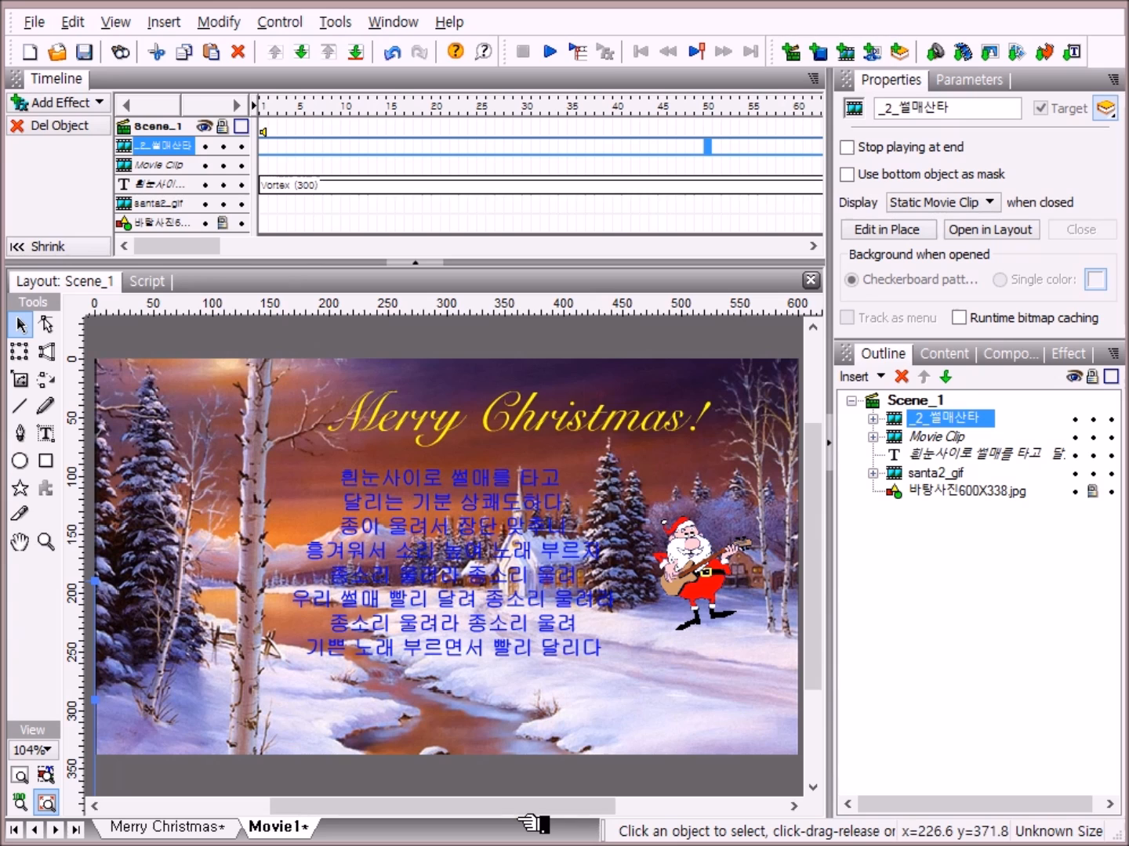
{"action": "left_click", "coordinate": [570, 51]}
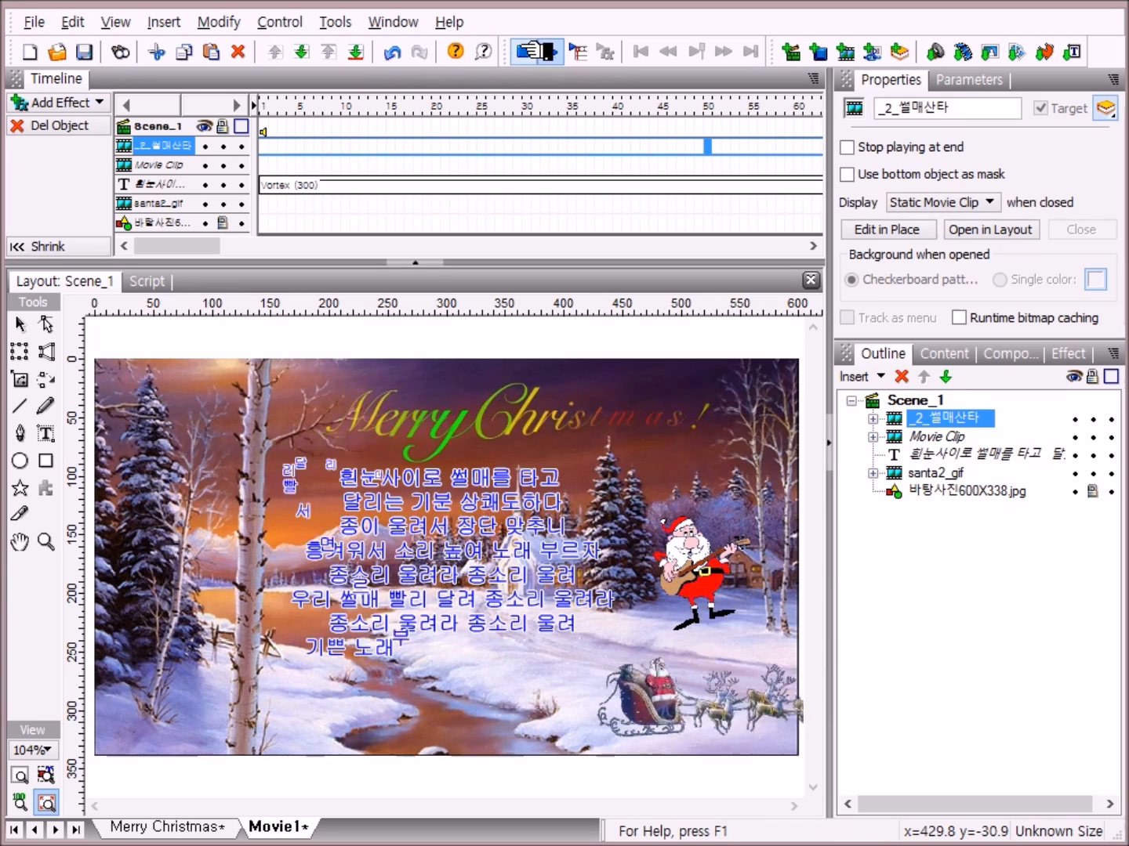
{"action": "left_click", "coordinate": [522, 52]}
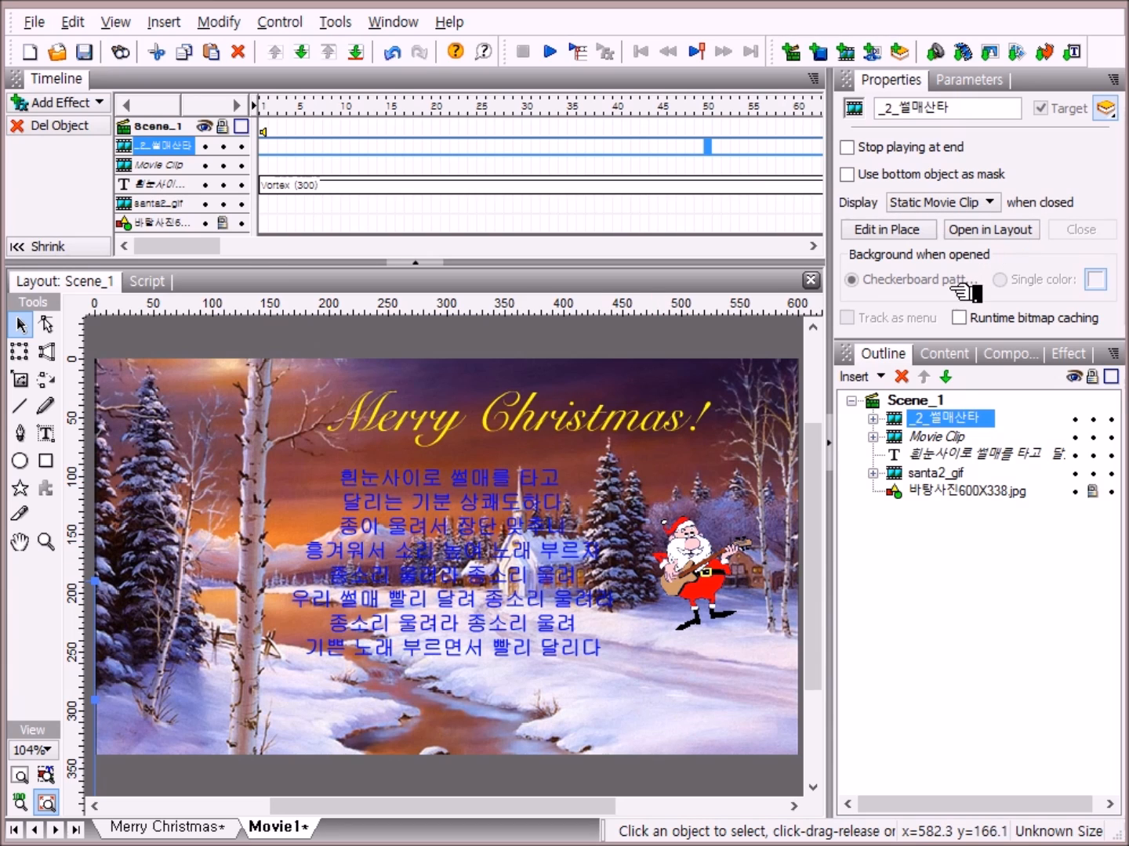
Step: Import the snowflake animation 흩날리는 눈송이 소스.swf into Scene_1 as an animated movie clip with Masked turned on
{"action": "left_click", "coordinate": [914, 400]}
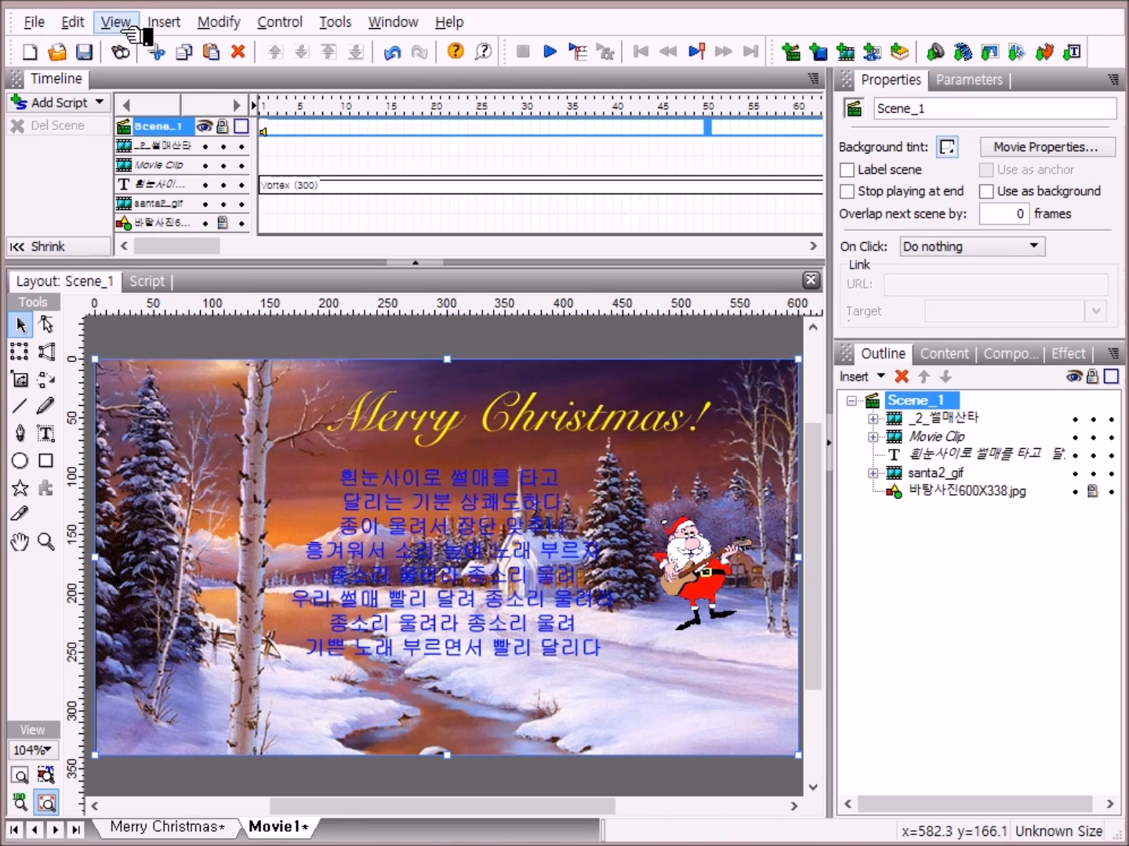
{"action": "left_click", "coordinate": [166, 24]}
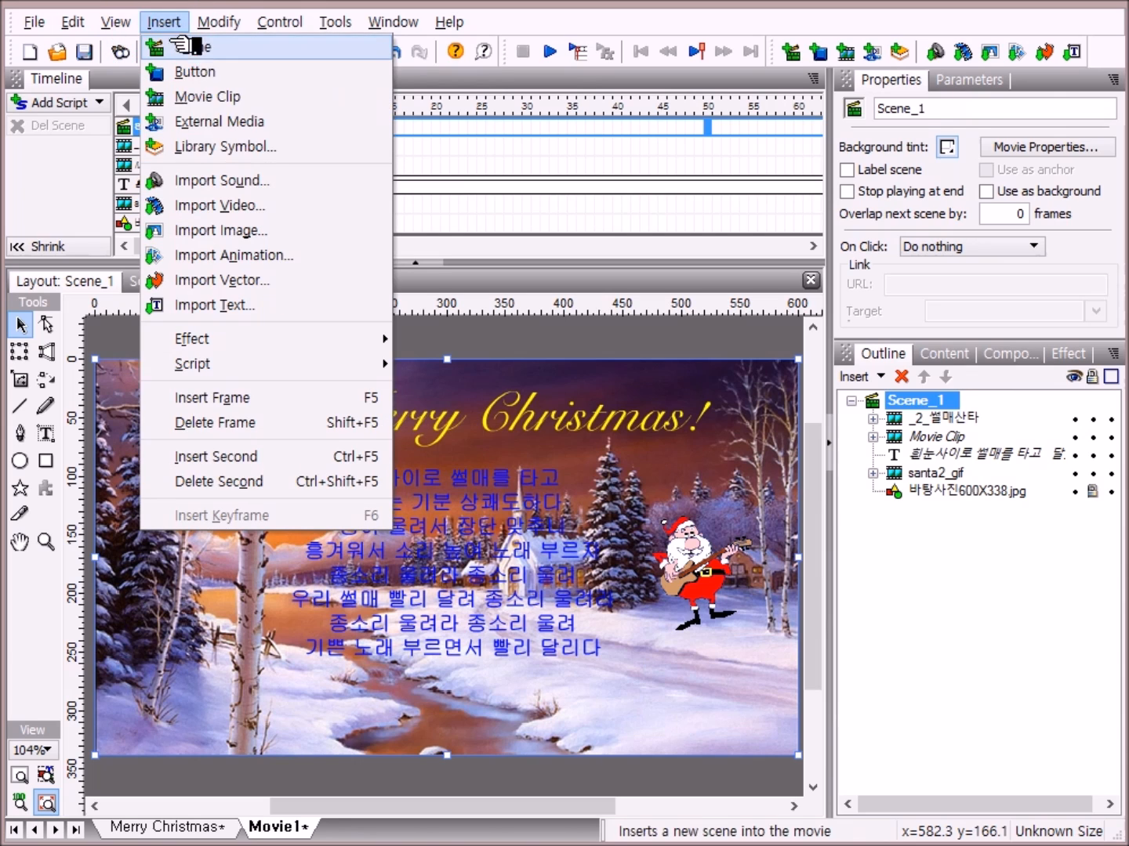
{"action": "left_click", "coordinate": [314, 266]}
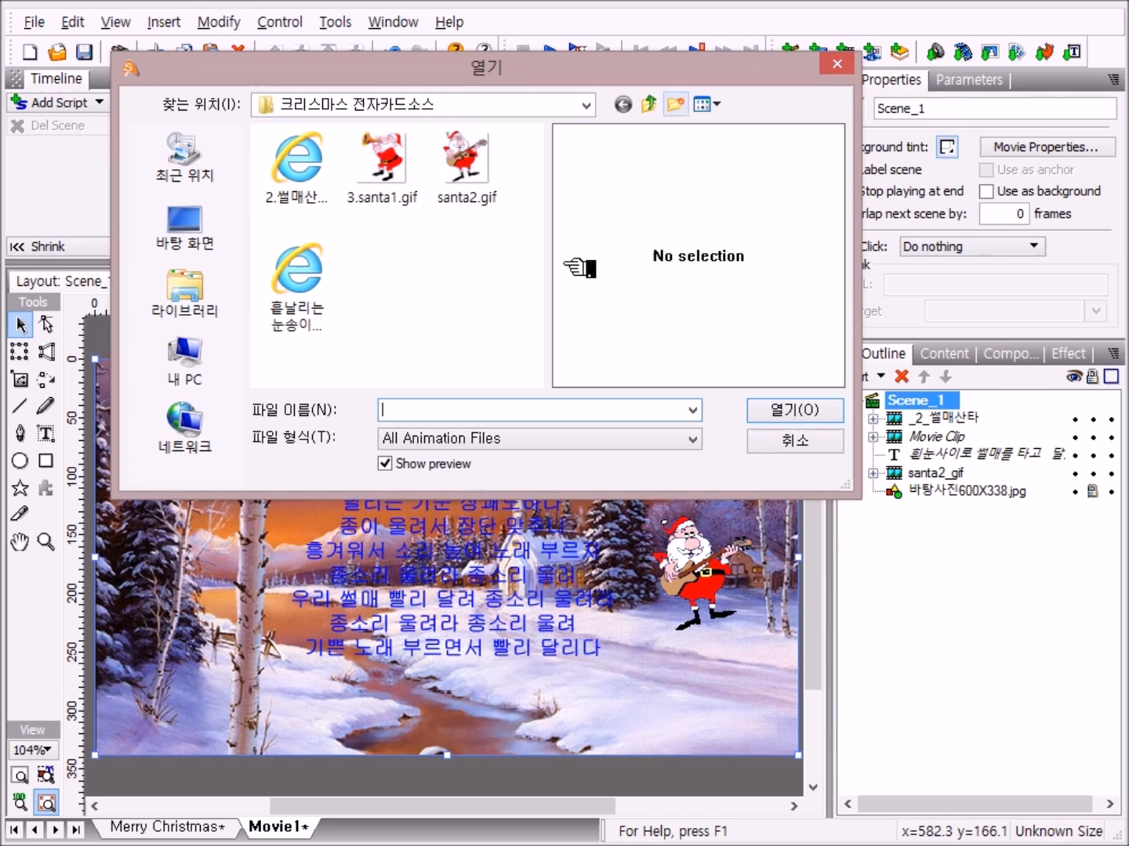
{"action": "left_click", "coordinate": [301, 309]}
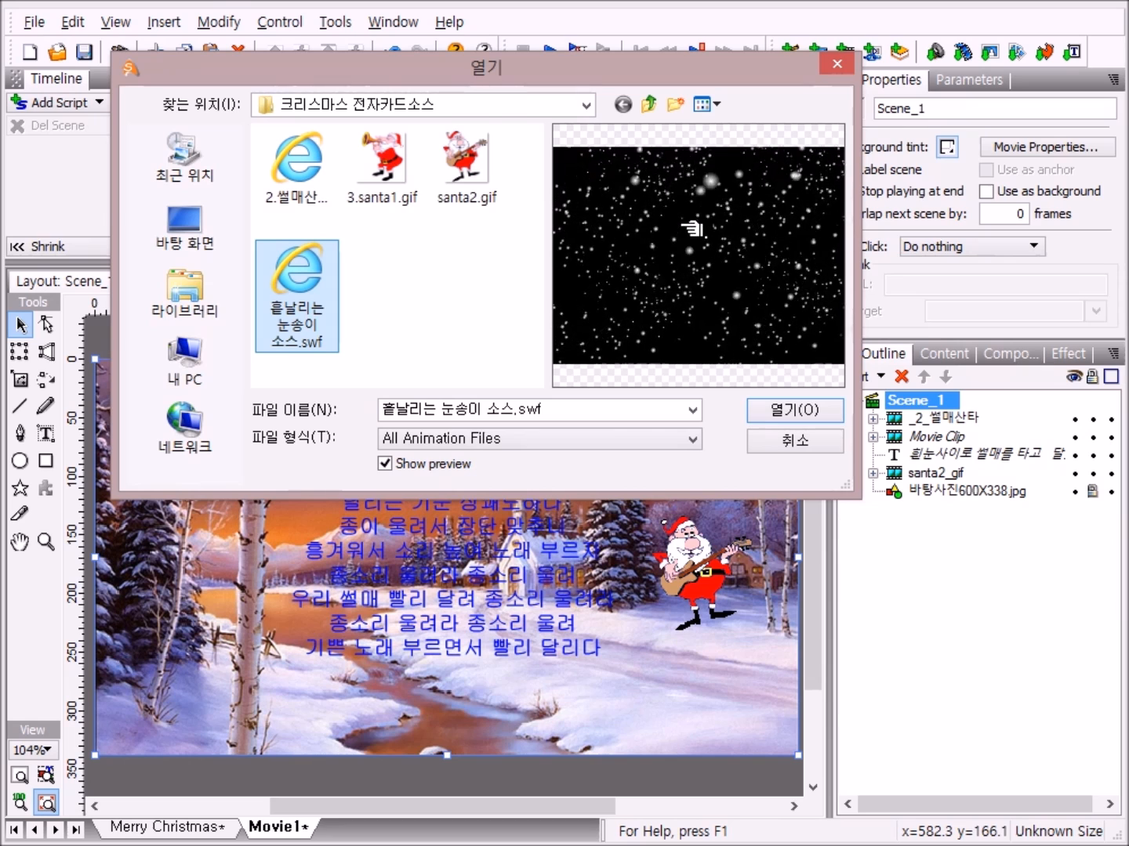
{"action": "left_click", "coordinate": [790, 409]}
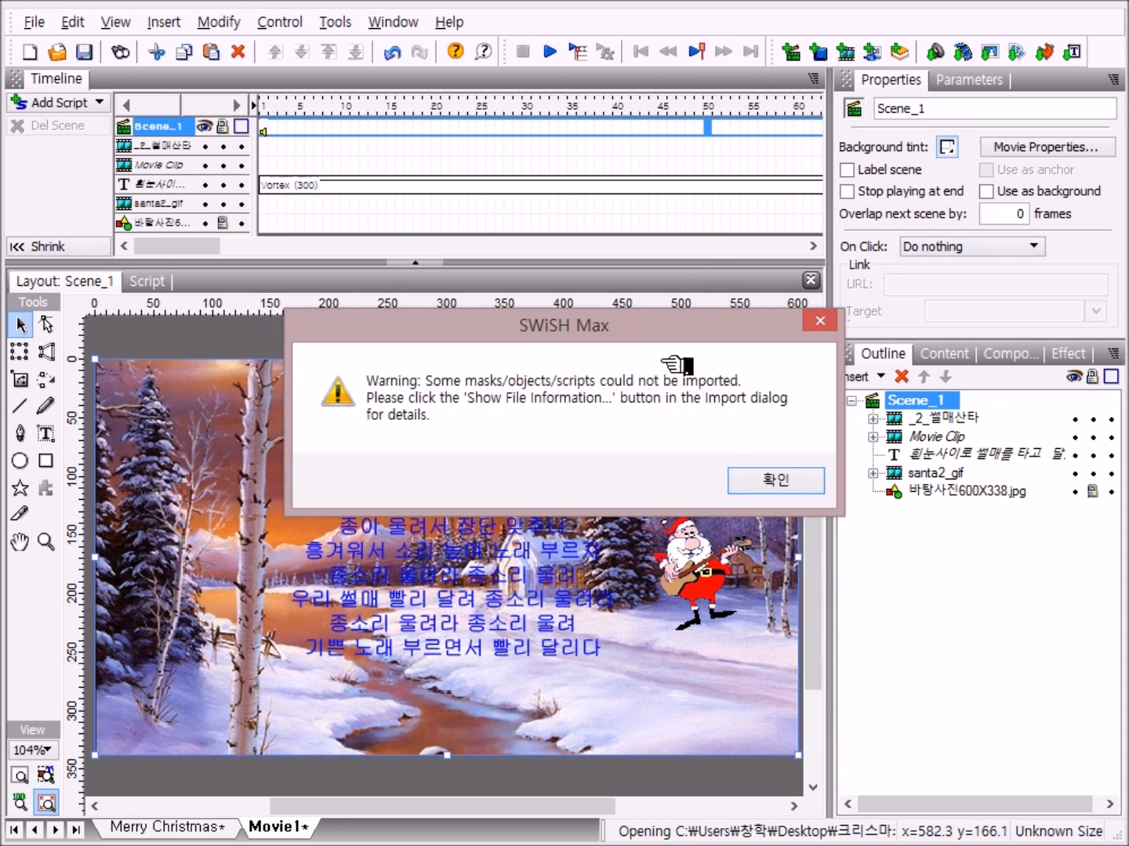
{"action": "left_click", "coordinate": [792, 480]}
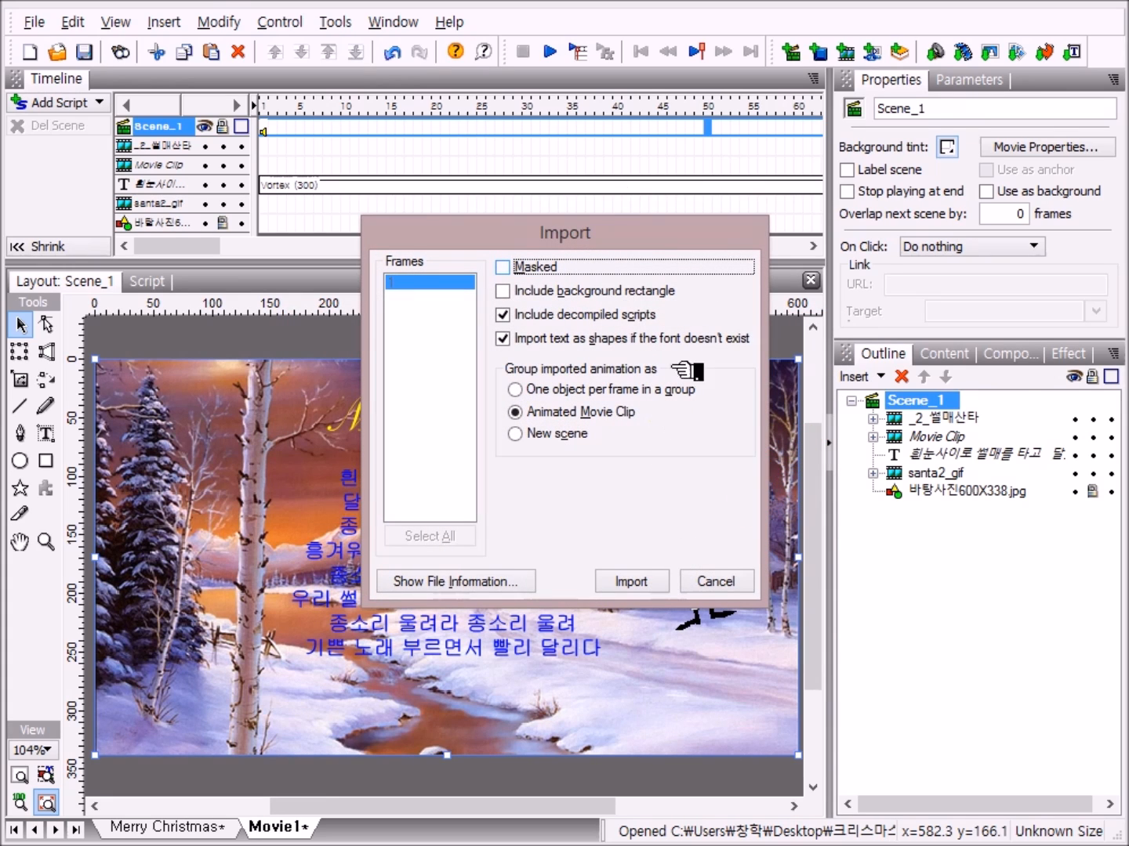
{"action": "left_click", "coordinate": [505, 267]}
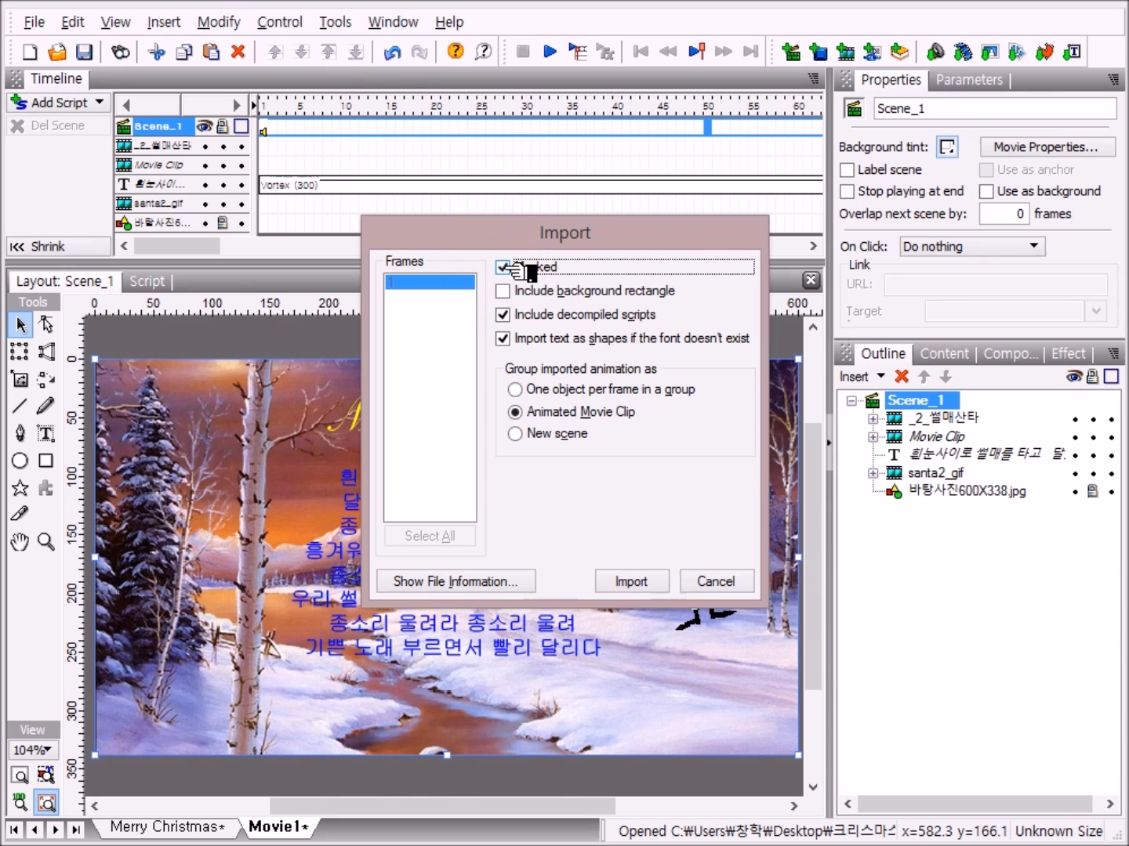
{"action": "left_click", "coordinate": [638, 582]}
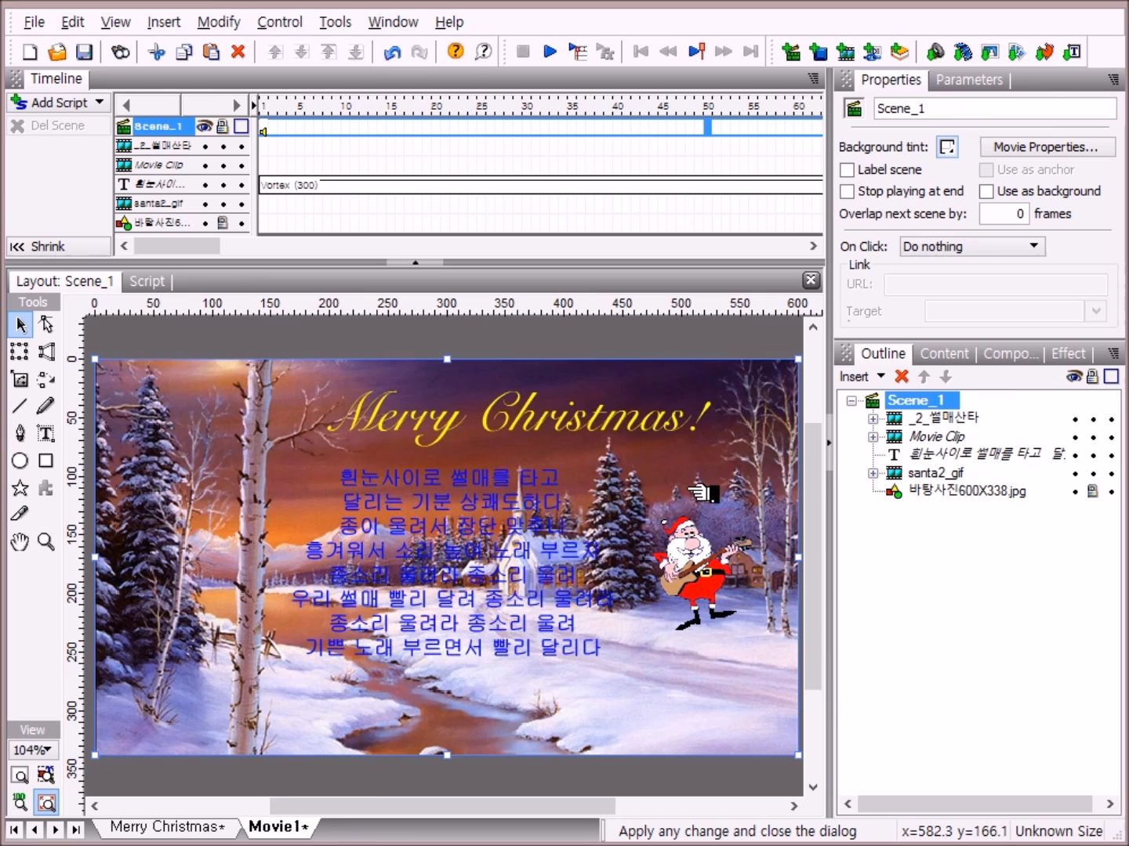
{"action": "key", "text": "ctrl+v"}
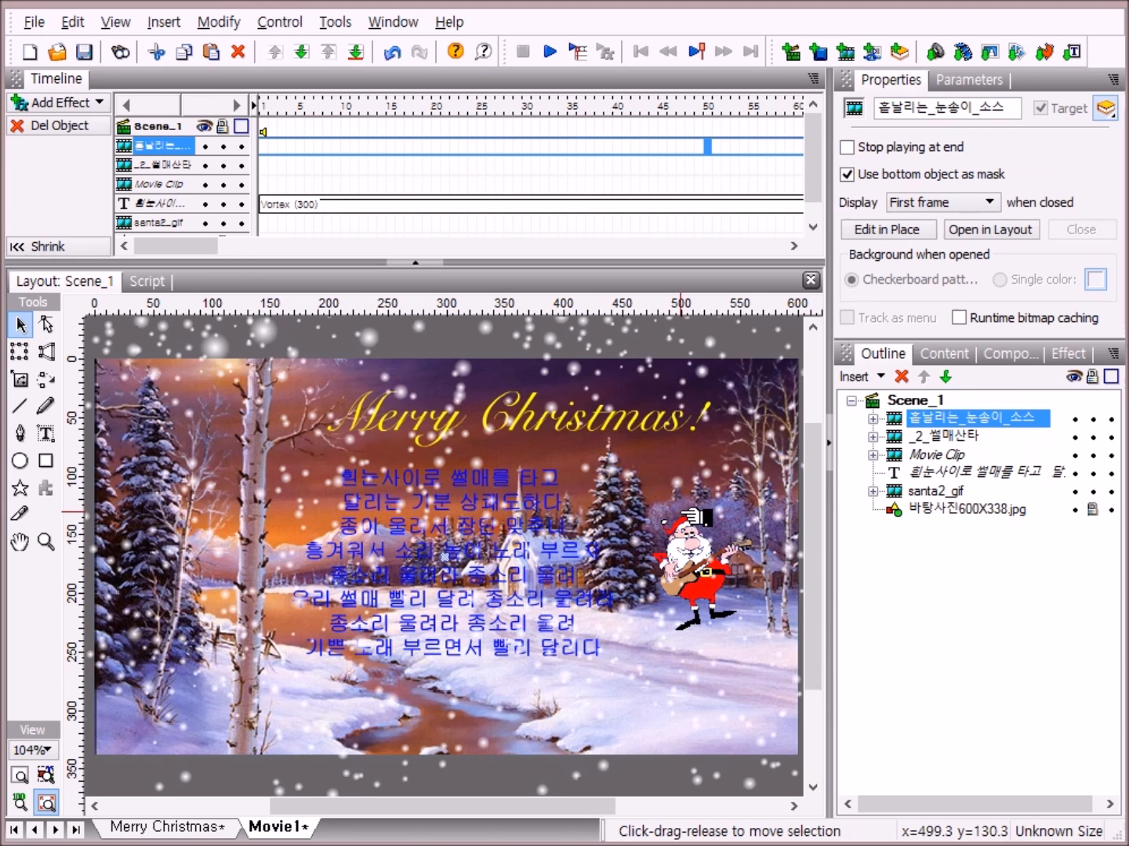
Step: Play the movie to check the snowflake animation over the scene
{"action": "left_click", "coordinate": [566, 53]}
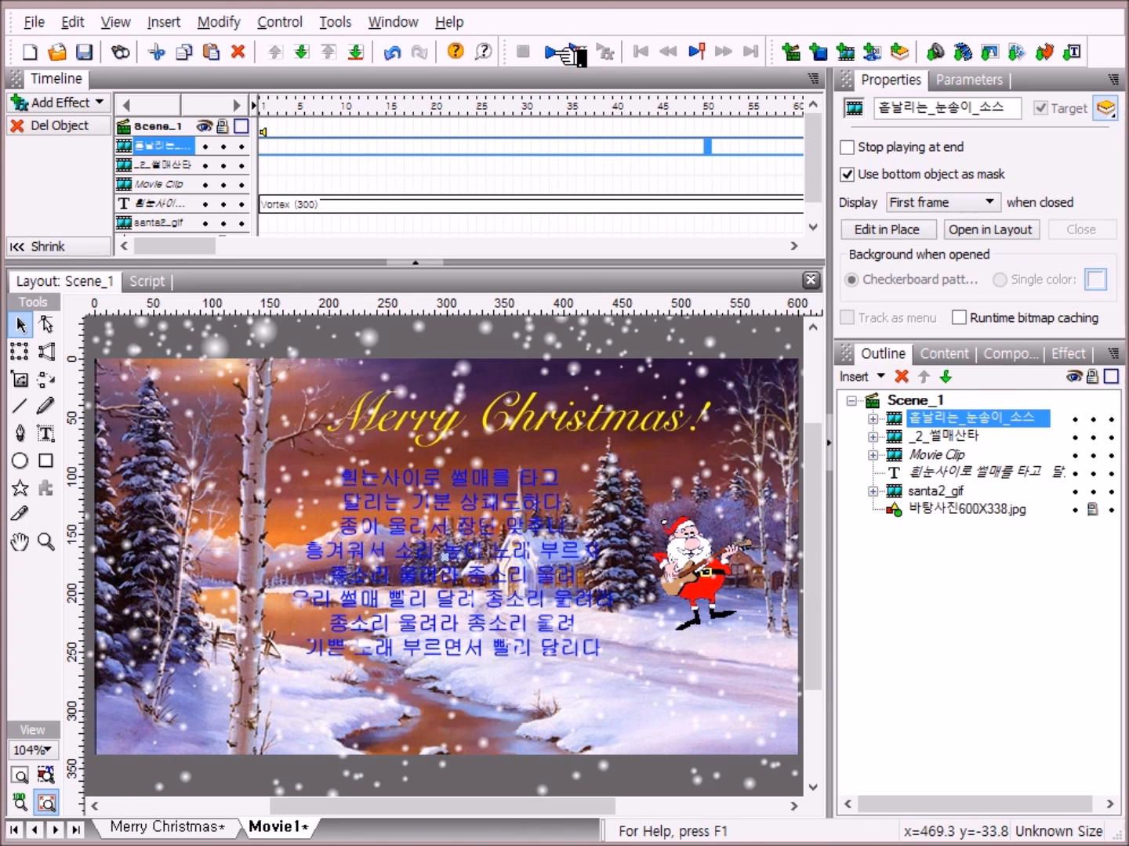